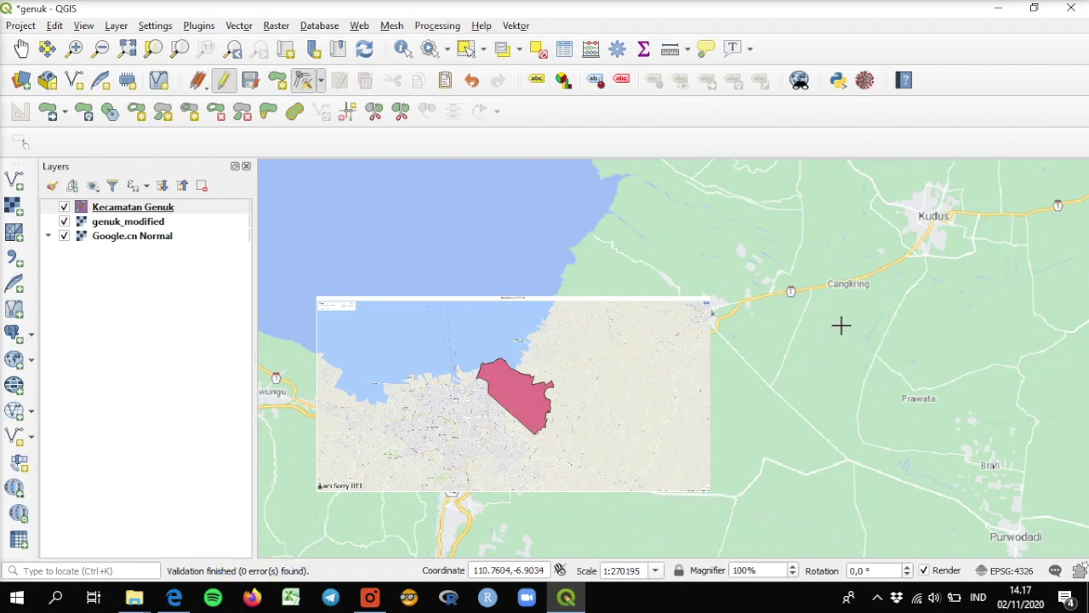
Switch to File Explorer and review the files in the digitasi genuk and genuk folders.
mouse_move(133, 598)
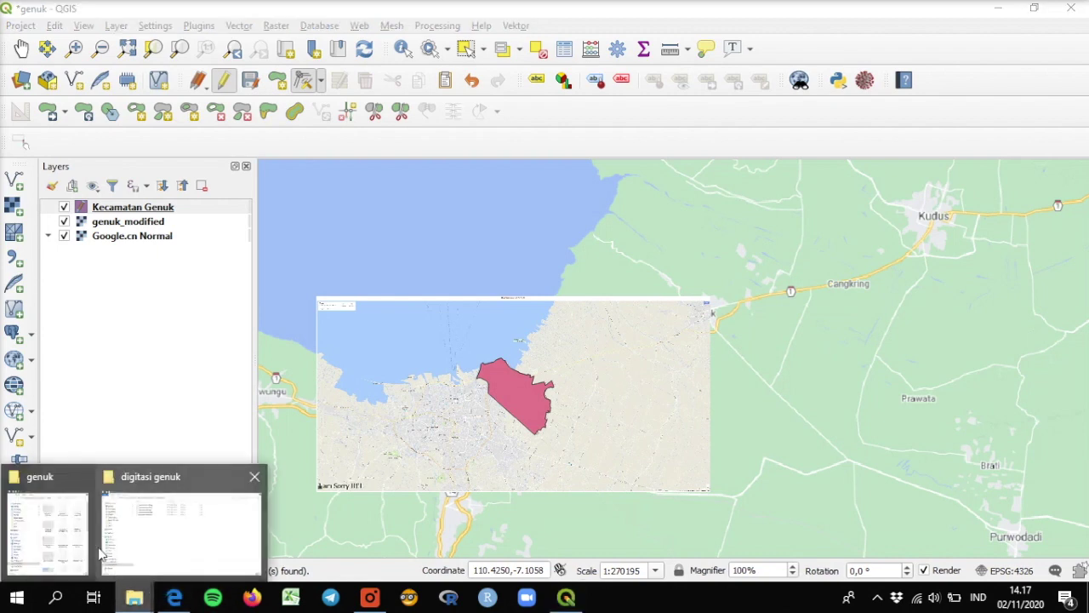
click(111, 561)
click(153, 554)
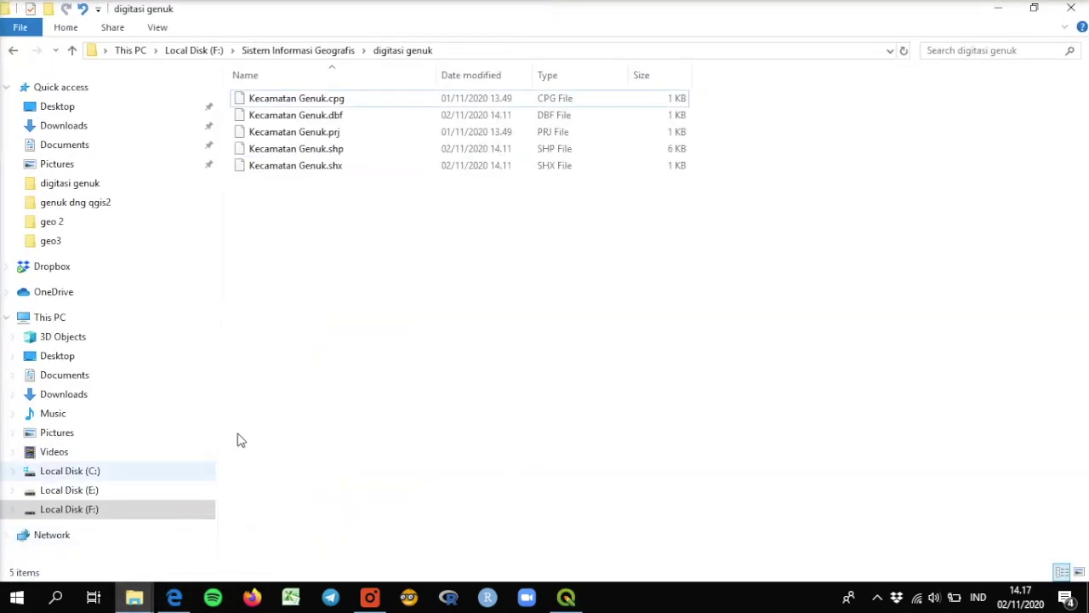
click(1005, 12)
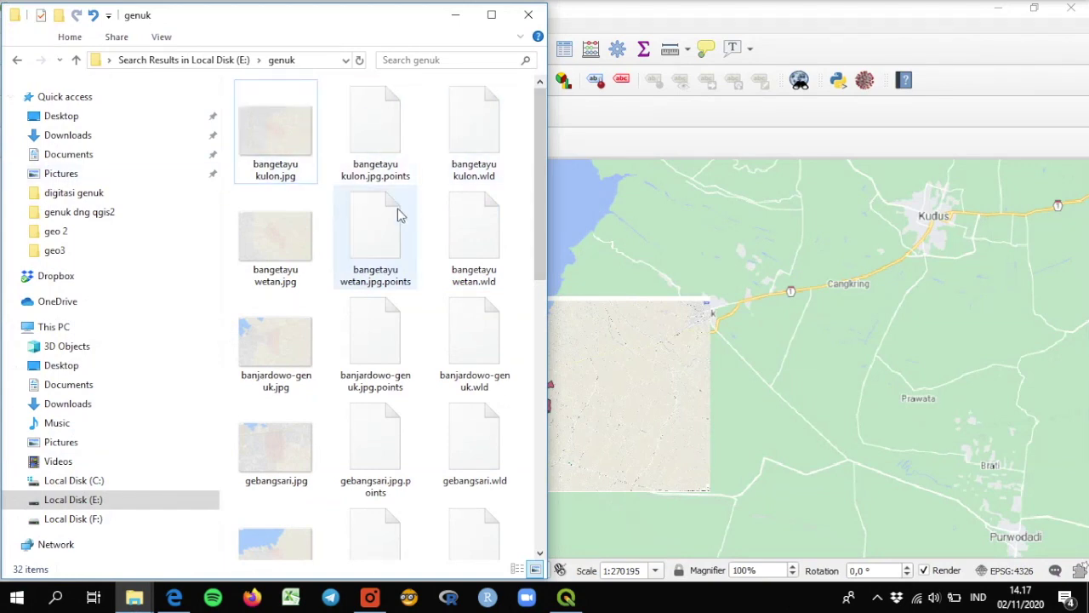
click(491, 16)
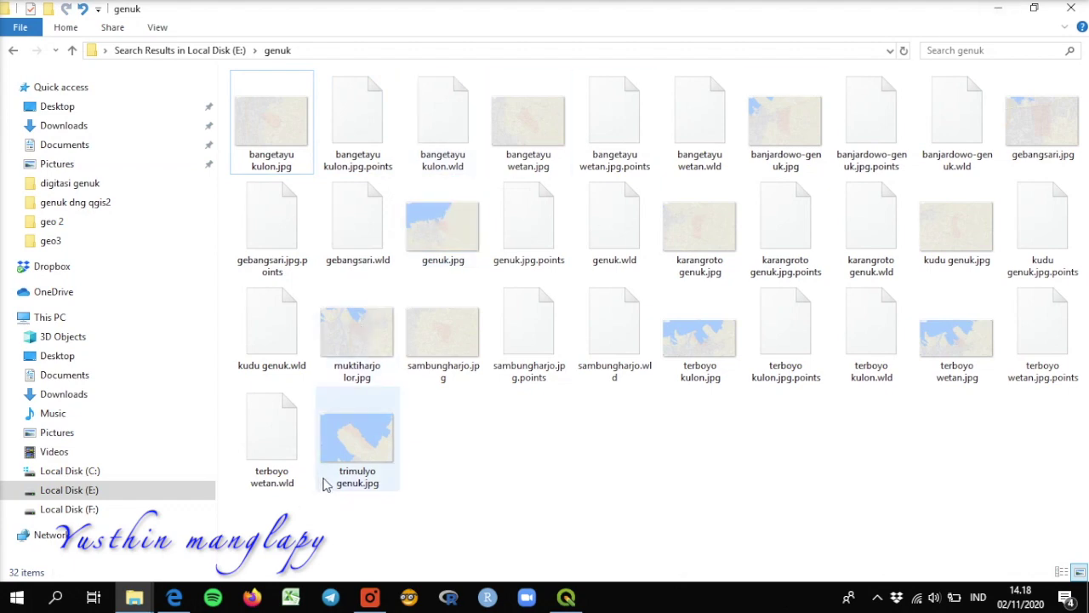
Review the georeferencing files in the georefrens folder and its geo 2 and geo3 subfolders.
mouse_move(134, 598)
click(232, 521)
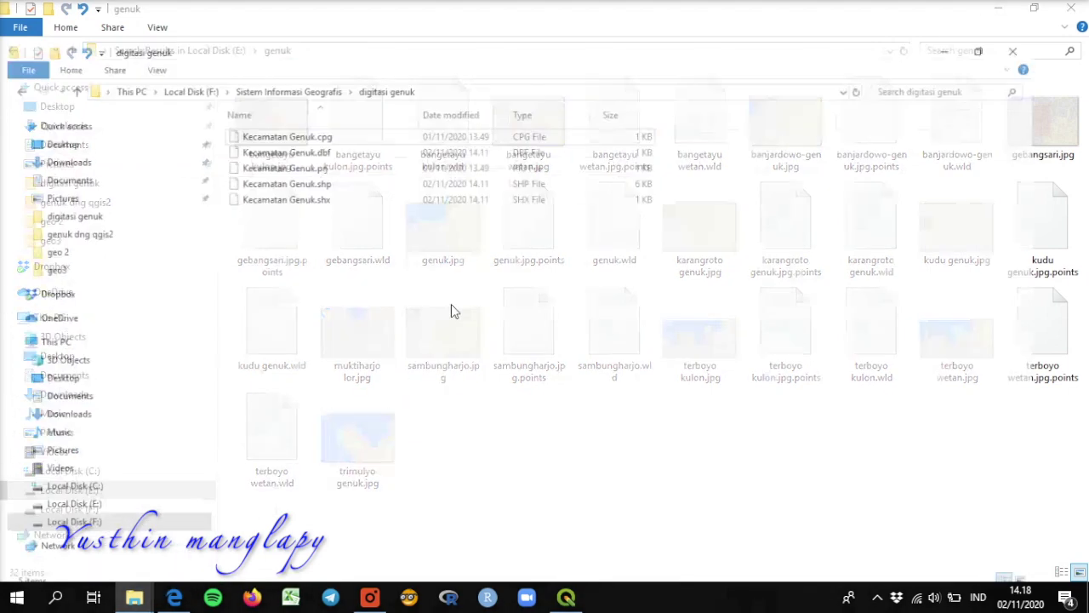
click(13, 52)
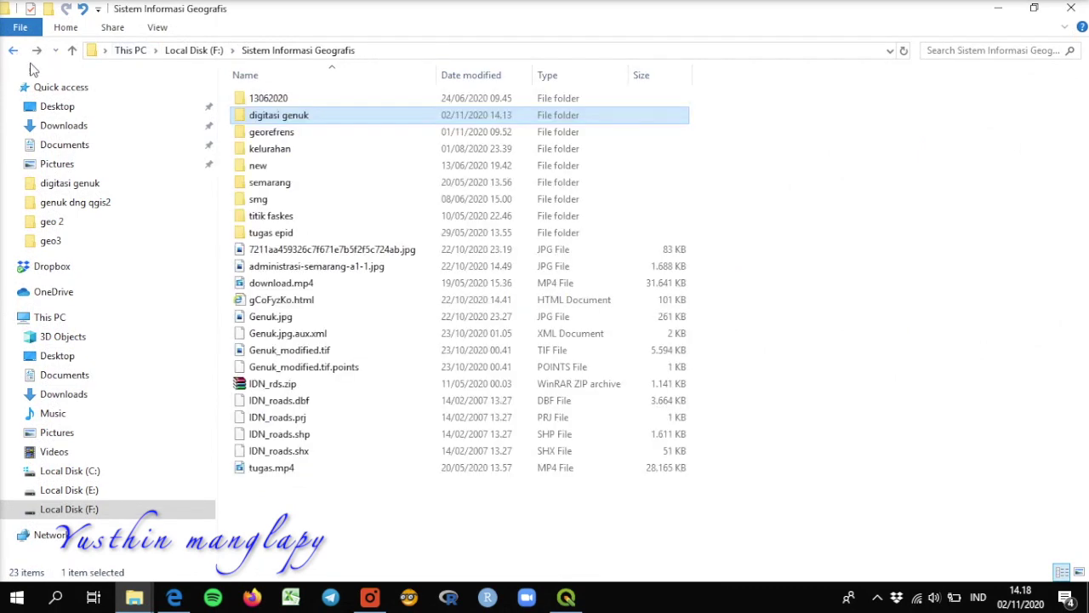
double_click(292, 139)
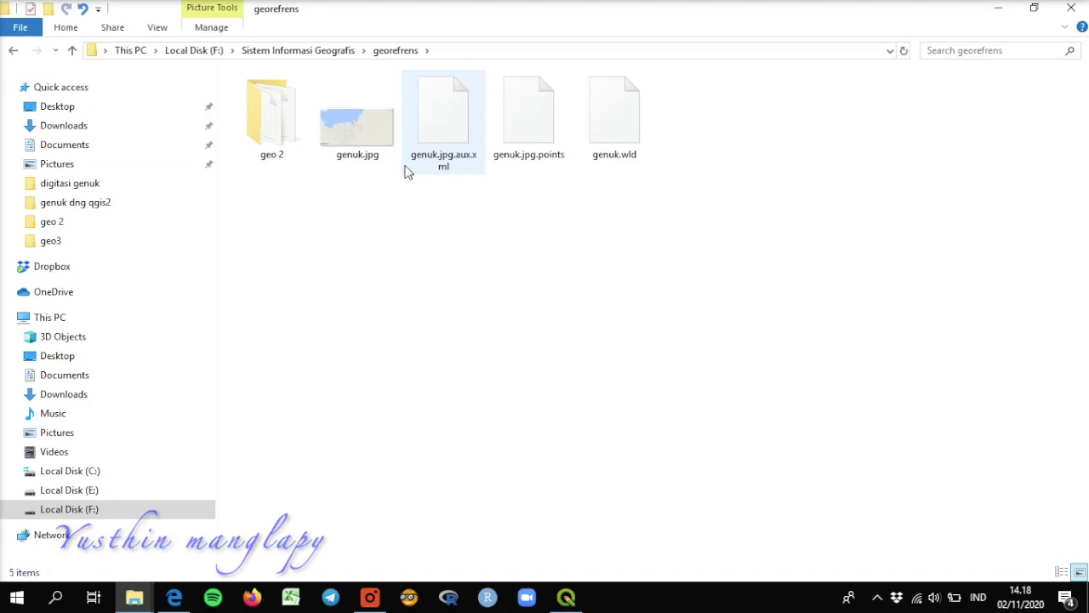
double_click(277, 152)
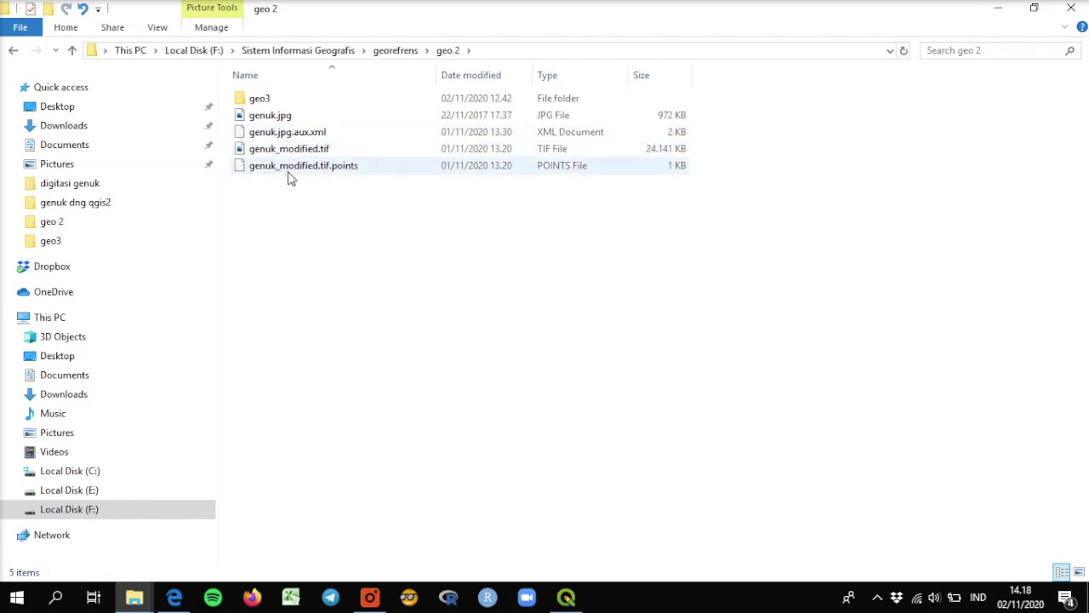
click(290, 103)
double_click(290, 103)
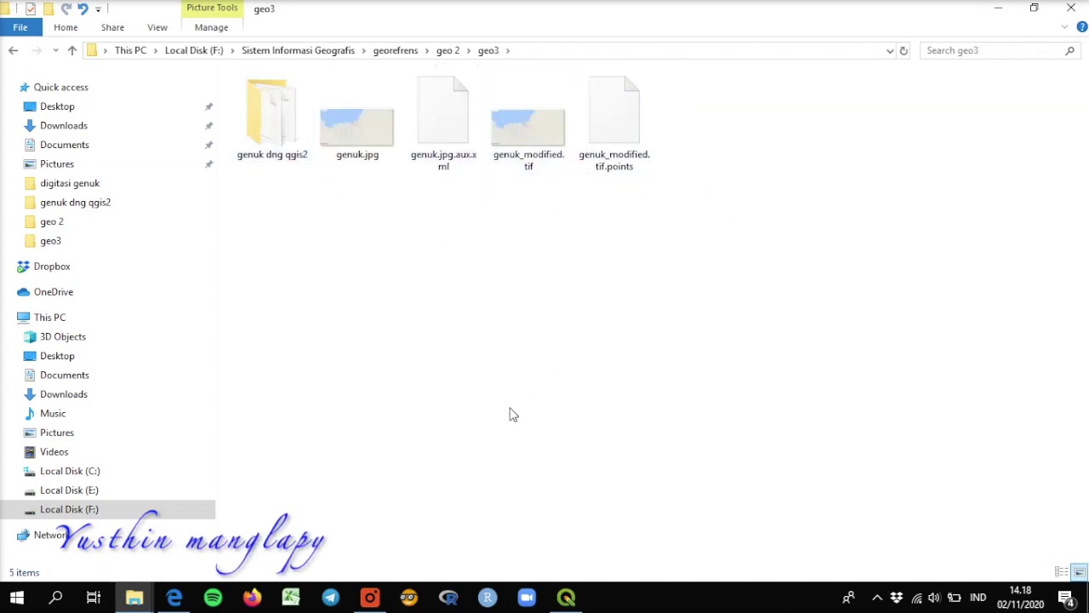
Switch to QGIS, save the Kecamatan Genuk layer edits, and save the project as genuk.qgz in the digitasi genuk folder.
click(566, 597)
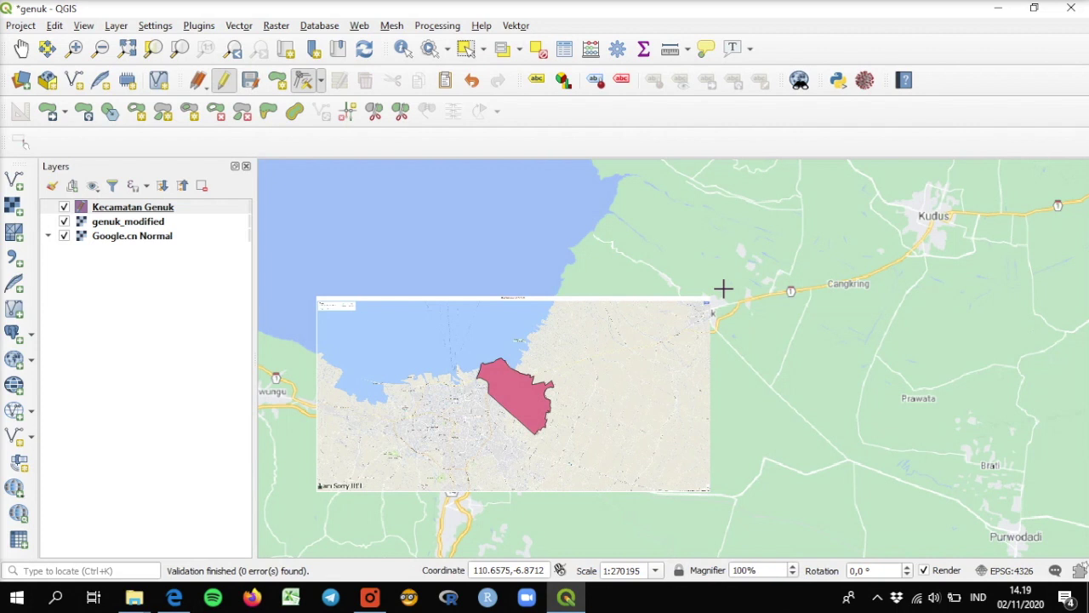
click(250, 81)
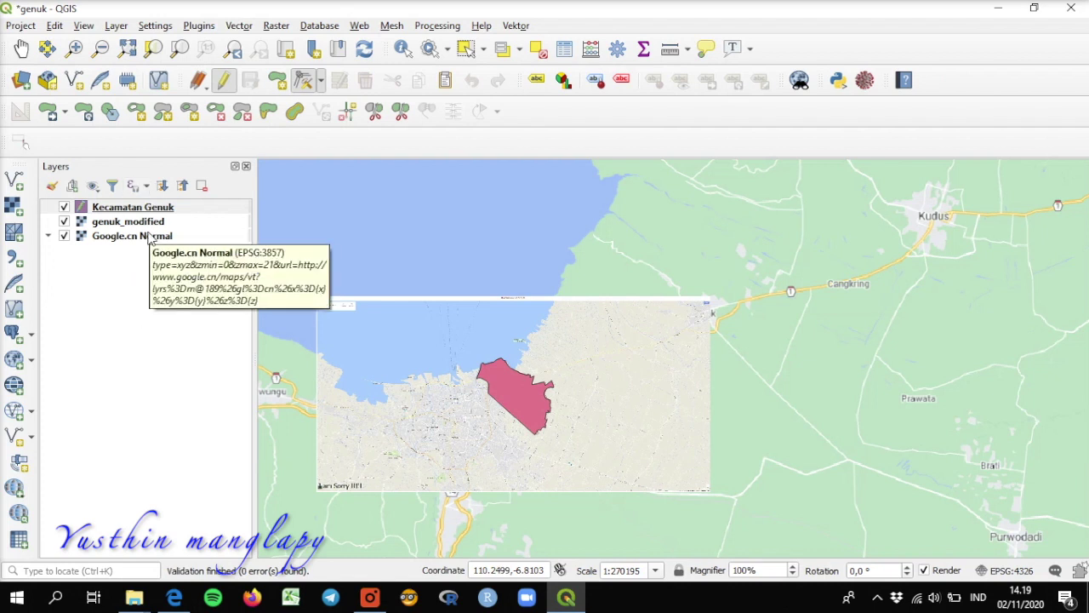
click(19, 26)
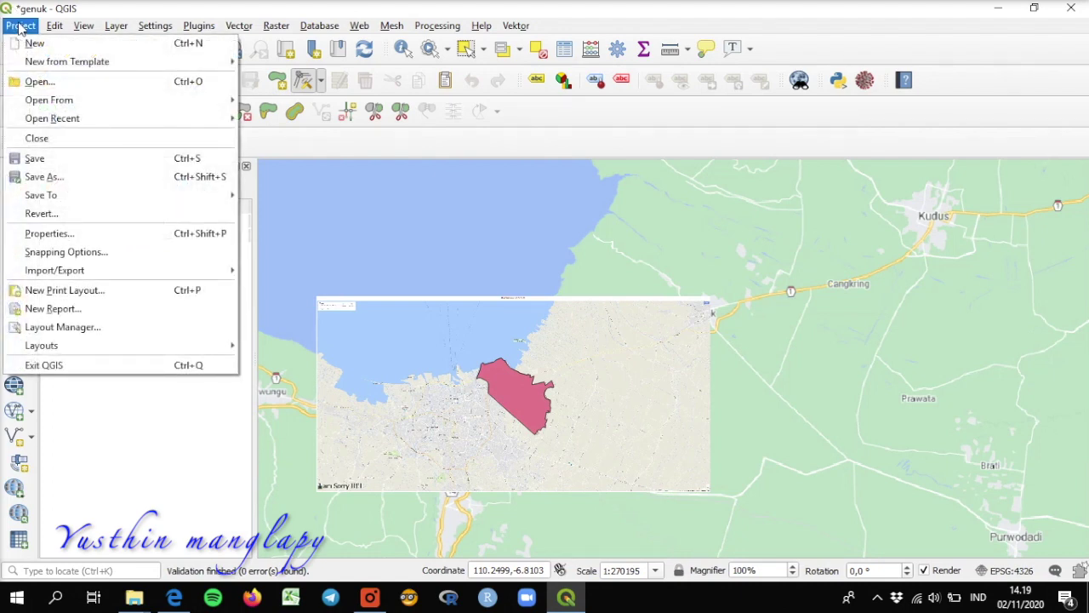
click(46, 176)
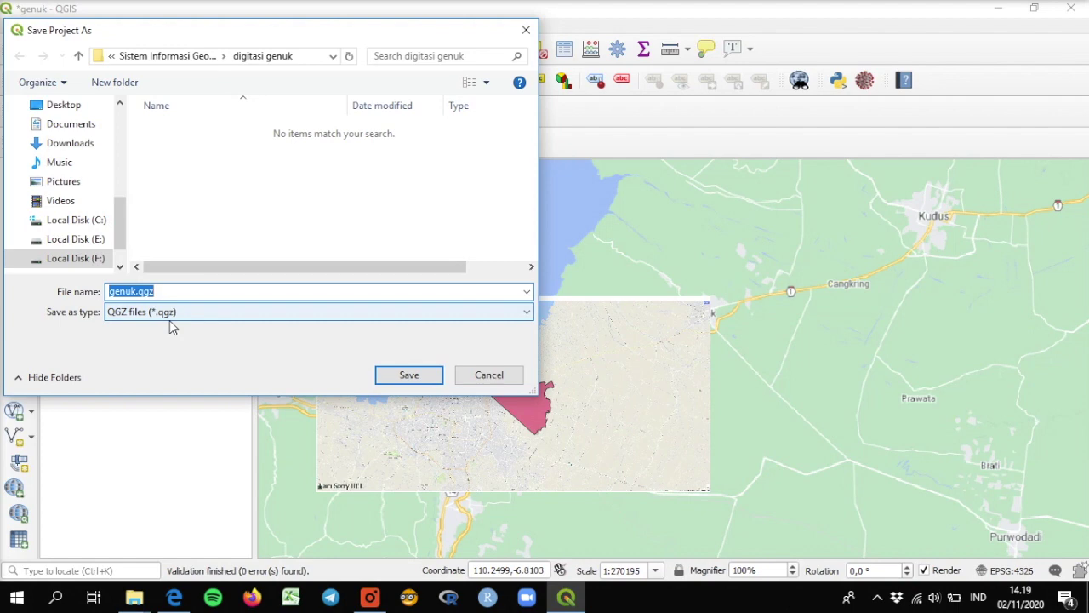
click(408, 377)
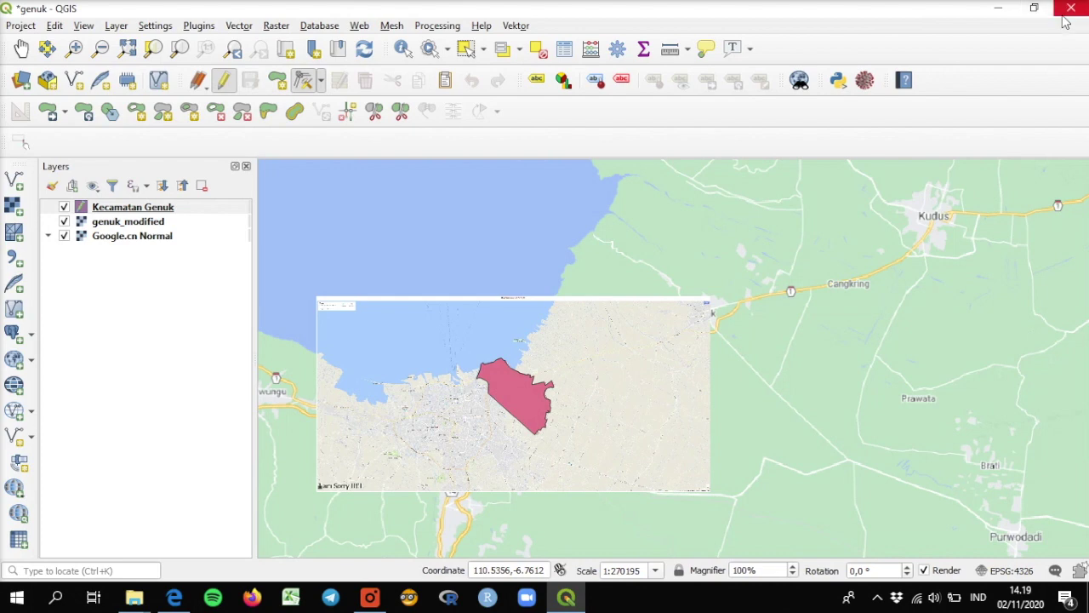
Close QGIS and relaunch QGIS Desktop 3.10.7 with GRASS 7.8.3.
click(1071, 8)
click(478, 317)
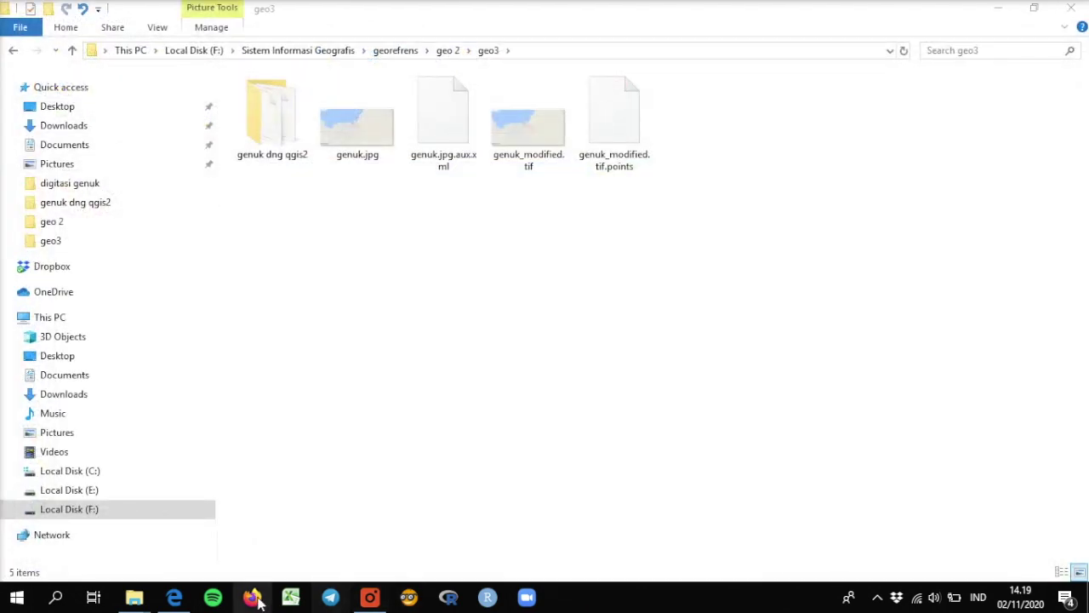
click(56, 598)
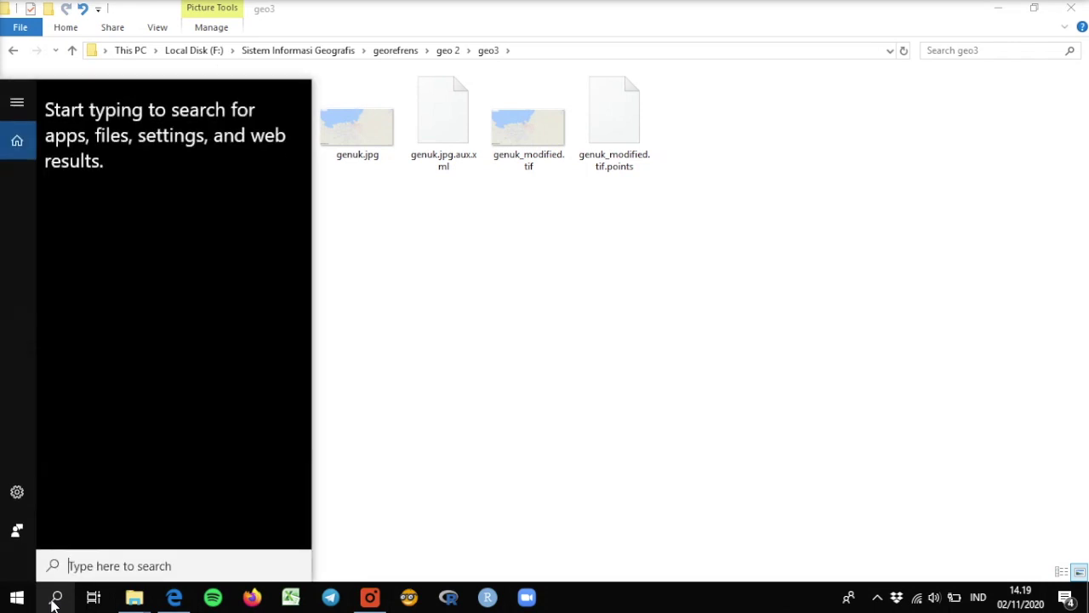
text(qgi)
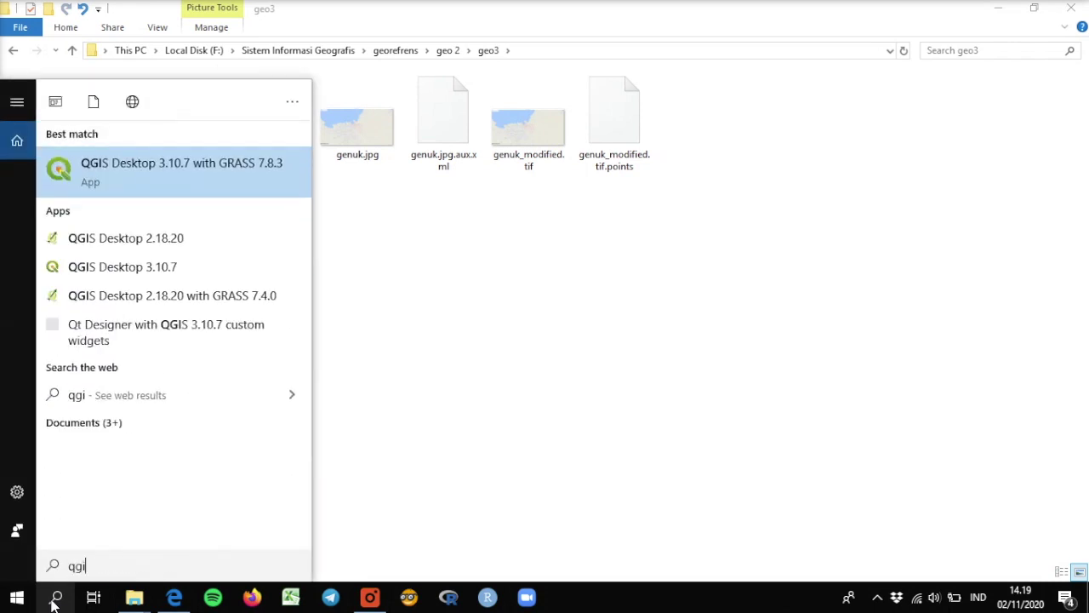
click(222, 168)
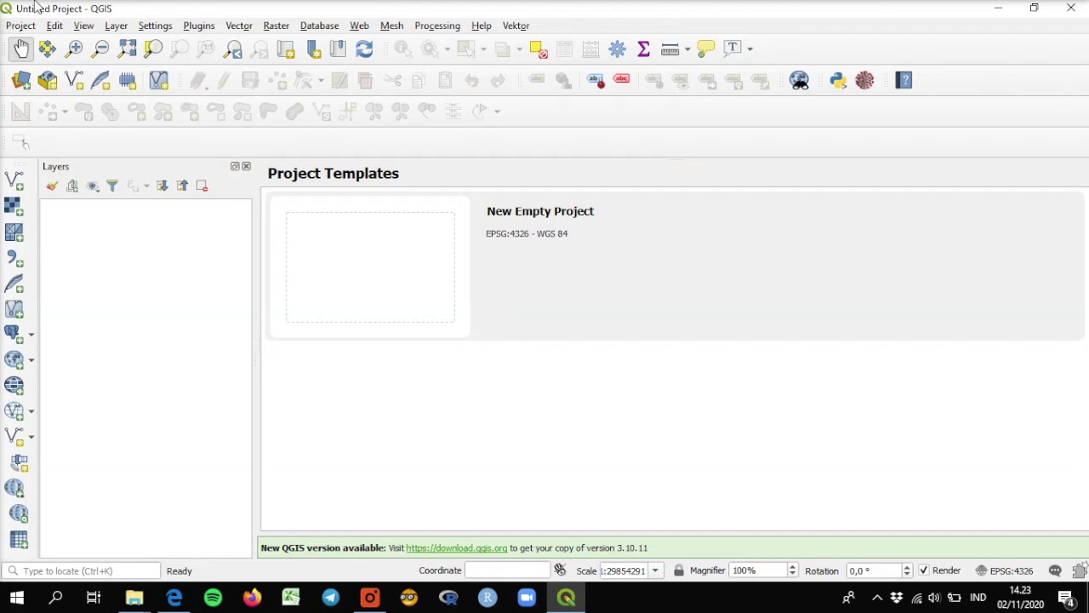
Open the project genuk.qgz from the digitasi genuk folder.
click(21, 25)
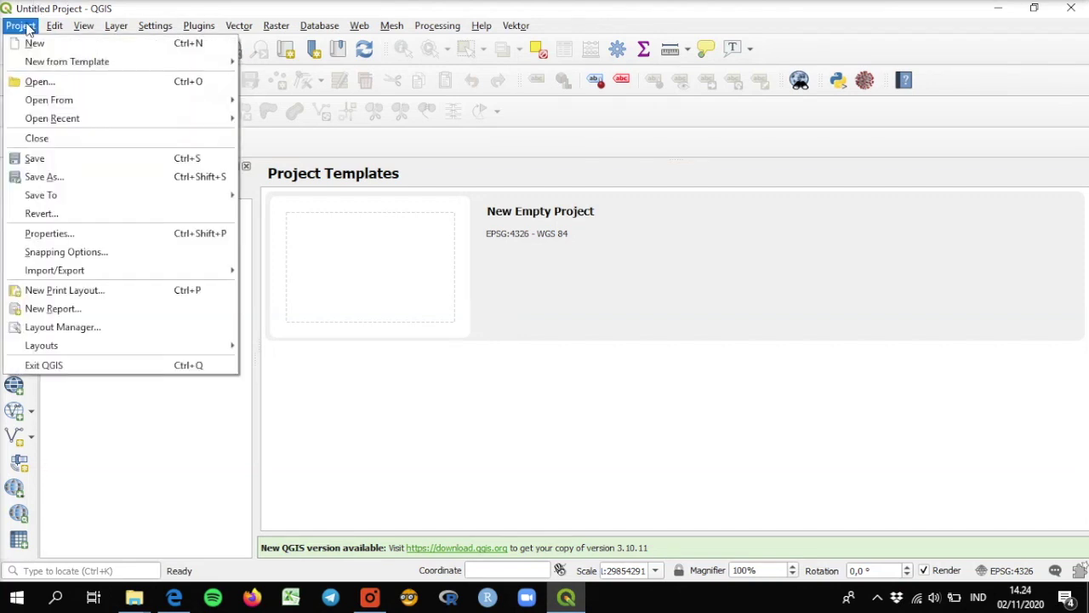
click(43, 82)
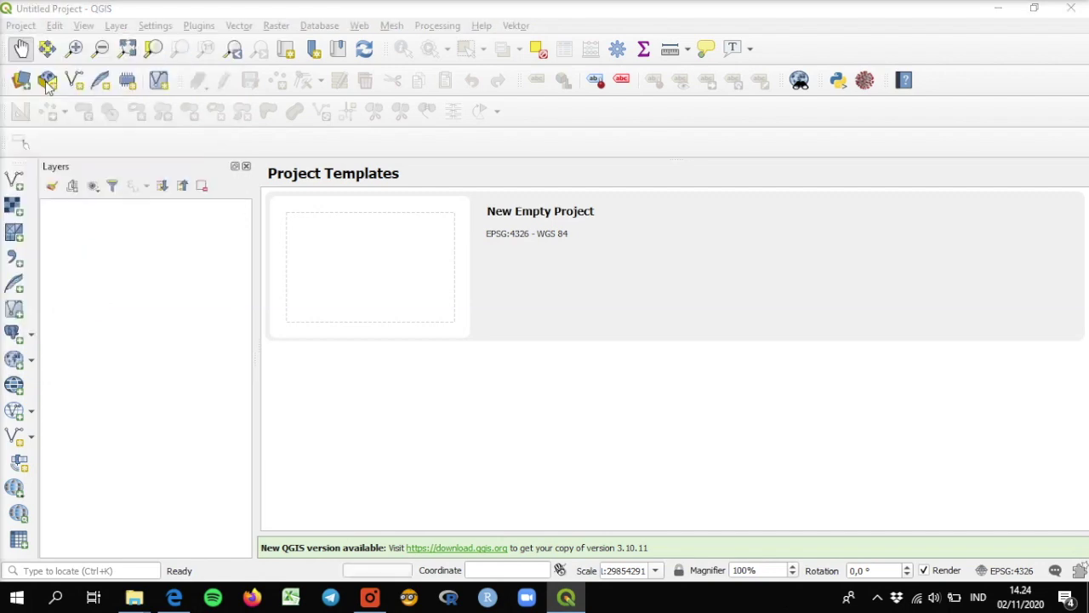
click(207, 134)
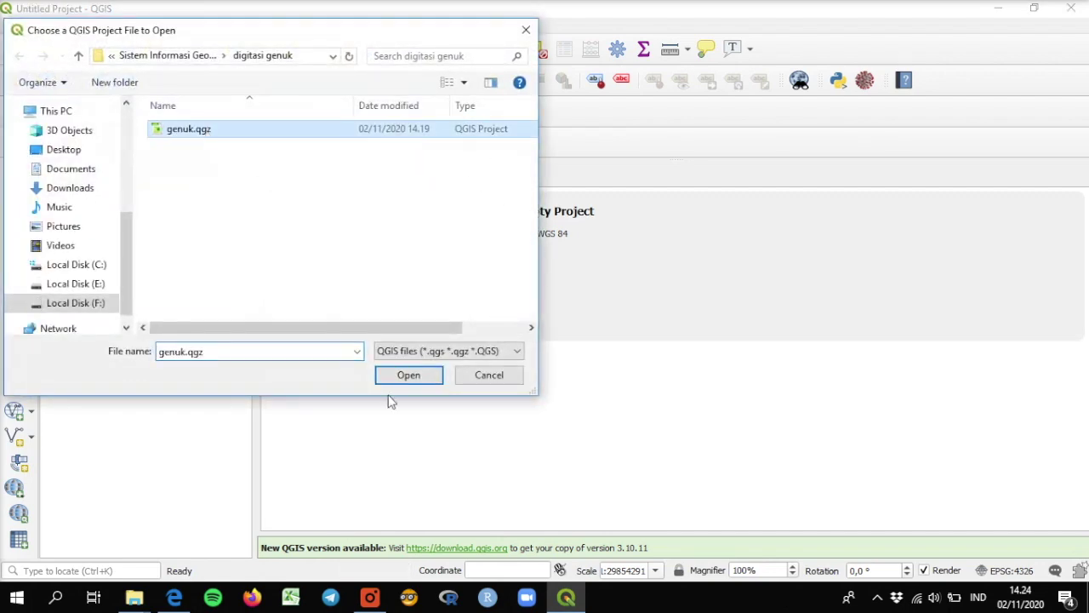
click(409, 375)
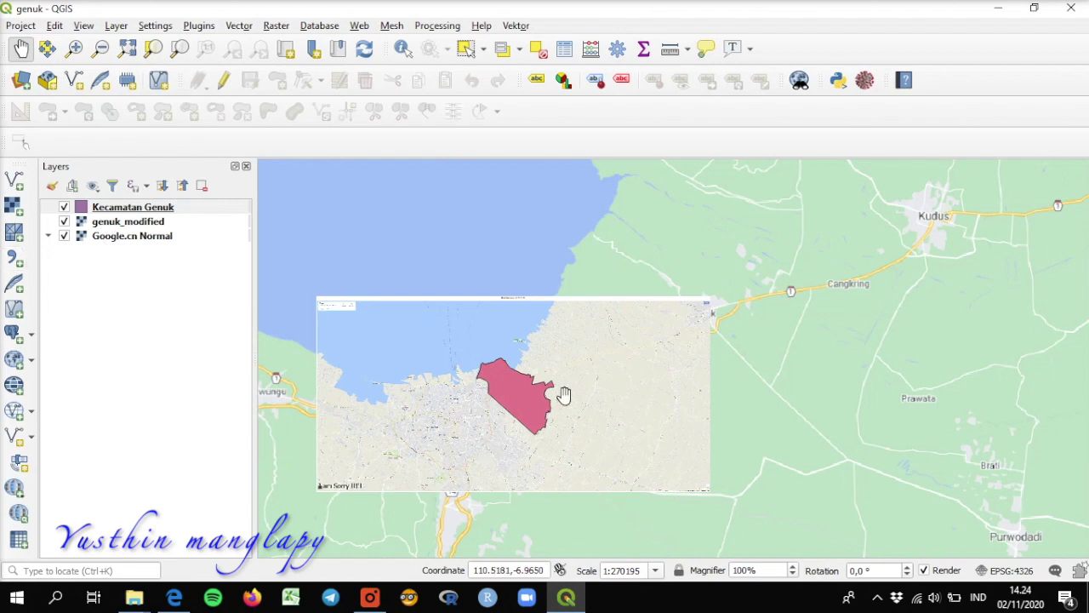
Hide the Google.cn Normal layer and inspect the Kecamatan Genuk polygon's northeastern coastal edge against the genuk_modified map.
scroll(563, 395, up, 2)
scroll(515, 370, up, 1)
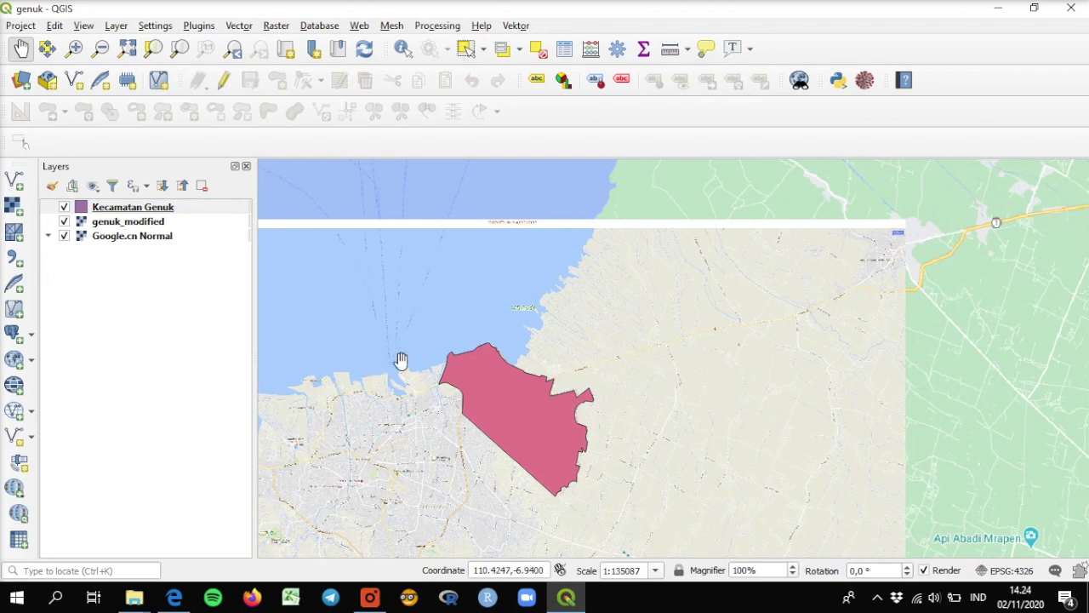
scroll(531, 398, up, 1)
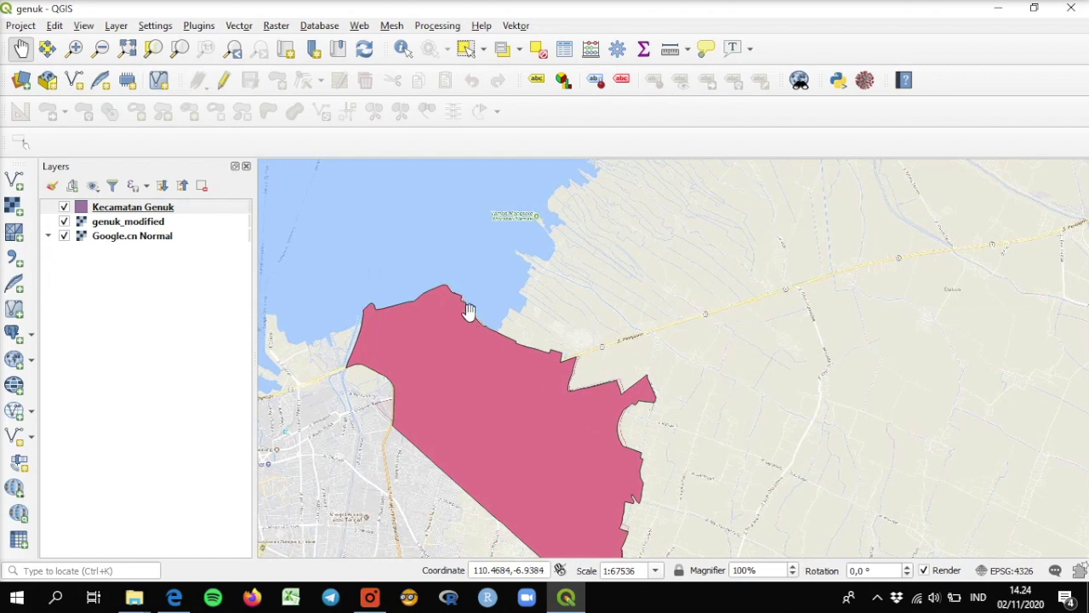
drag(376, 261, 460, 262)
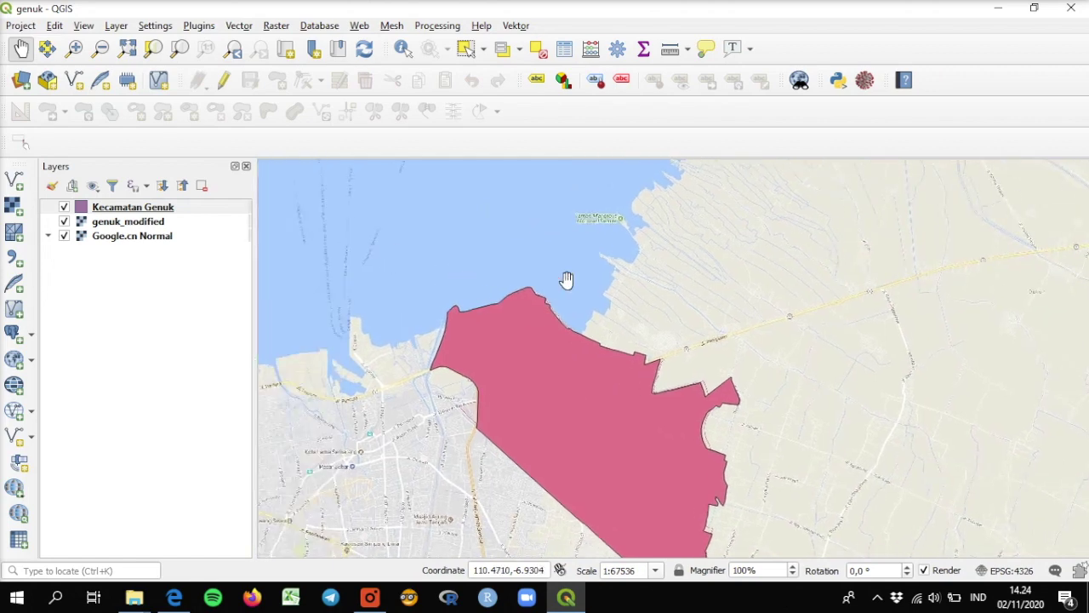
scroll(569, 282, up, 1)
click(64, 235)
scroll(519, 406, up, 1)
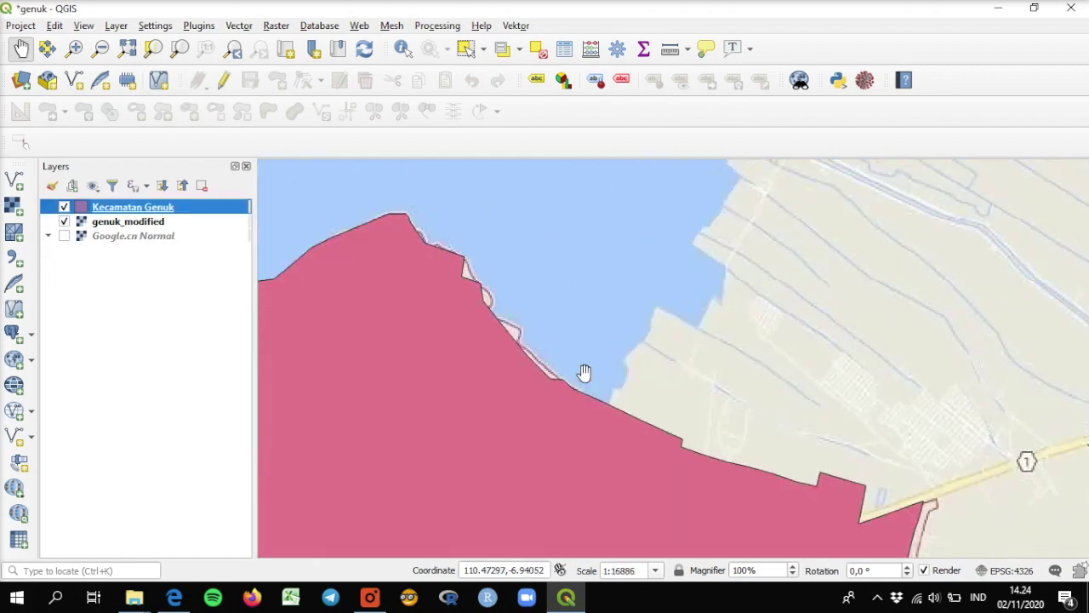
scroll(510, 357, up, 1)
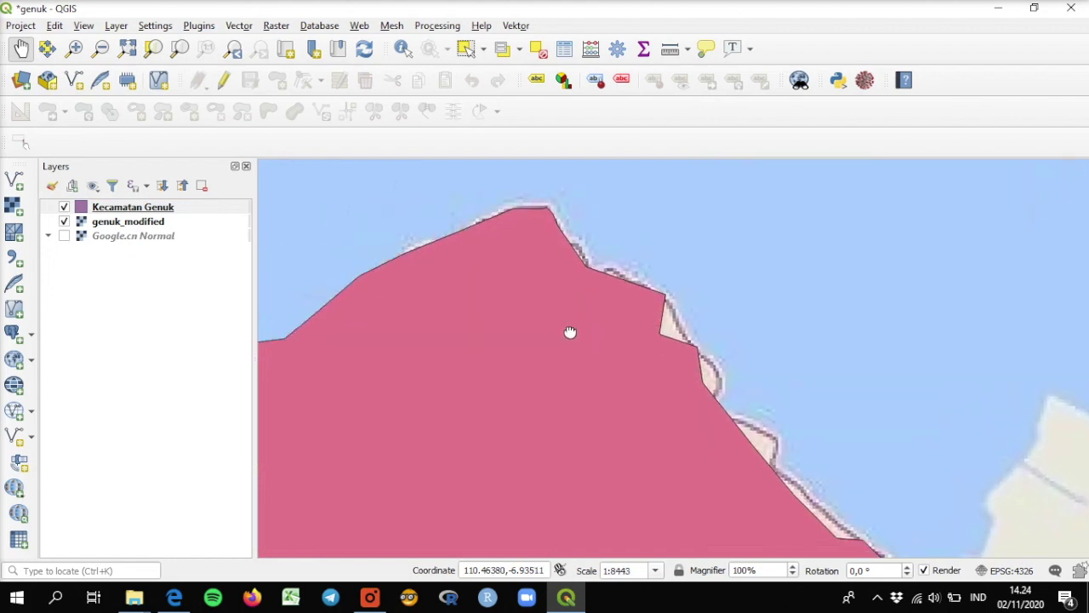
Enable editing on the Kecamatan Genuk layer and activate the Vertex Tool at the notched part of the northeastern coastline.
click(129, 211)
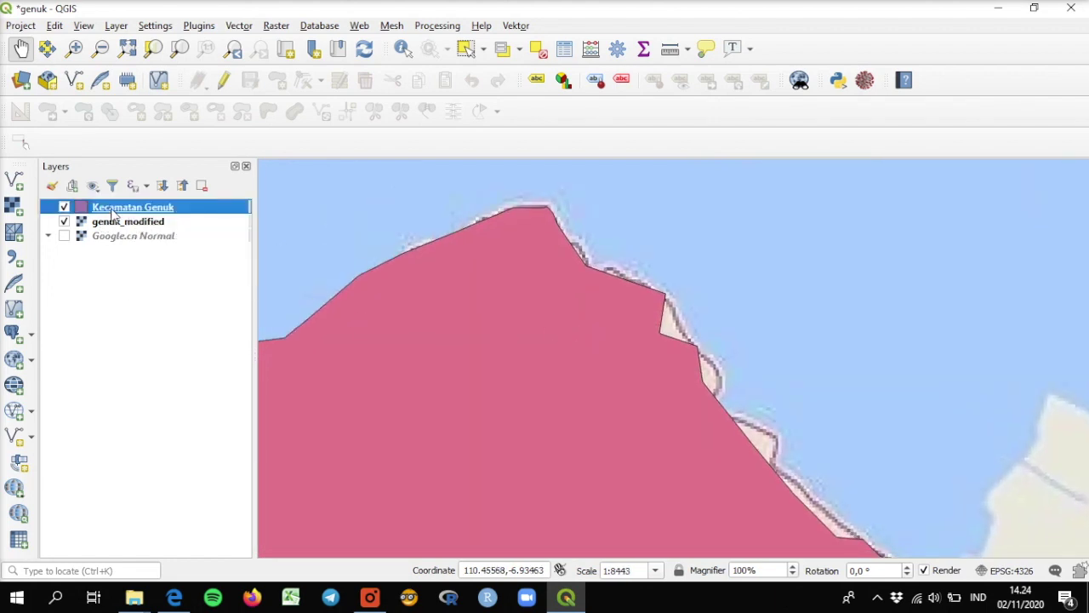
click(226, 86)
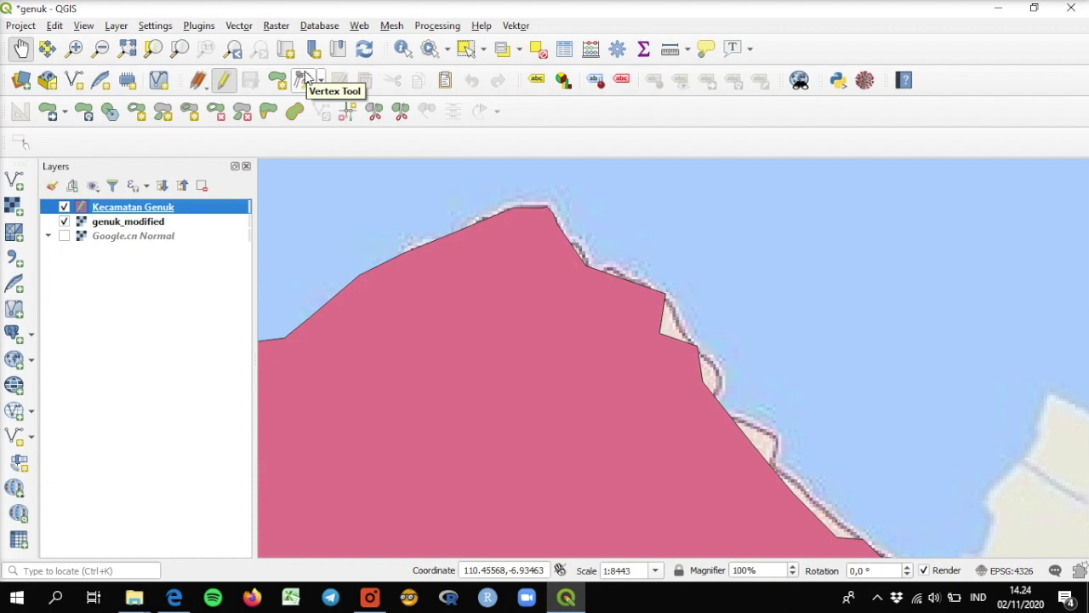
click(305, 79)
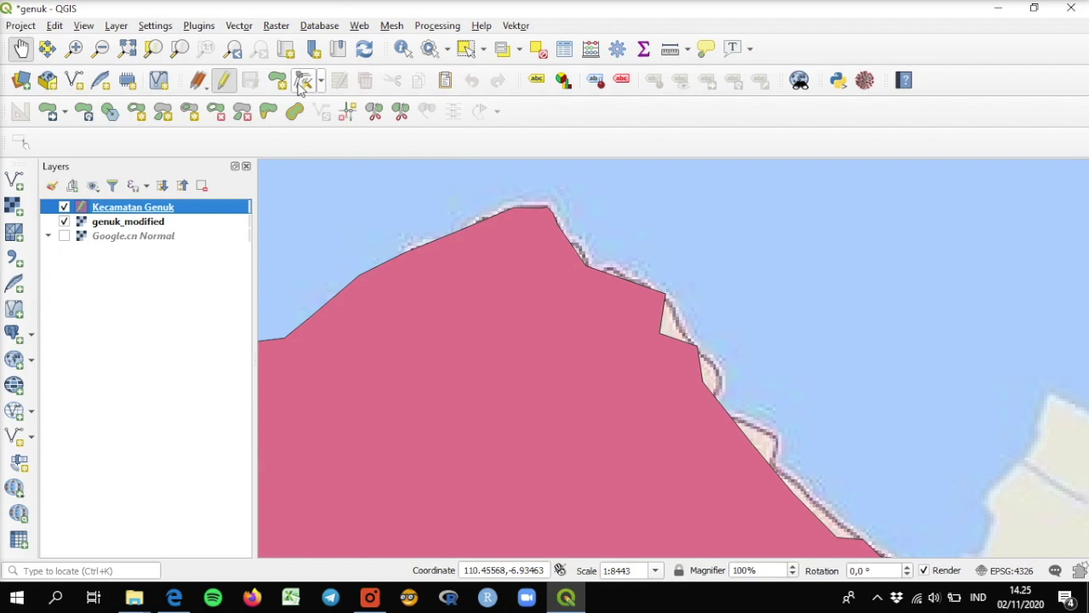
scroll(635, 287, up, 1)
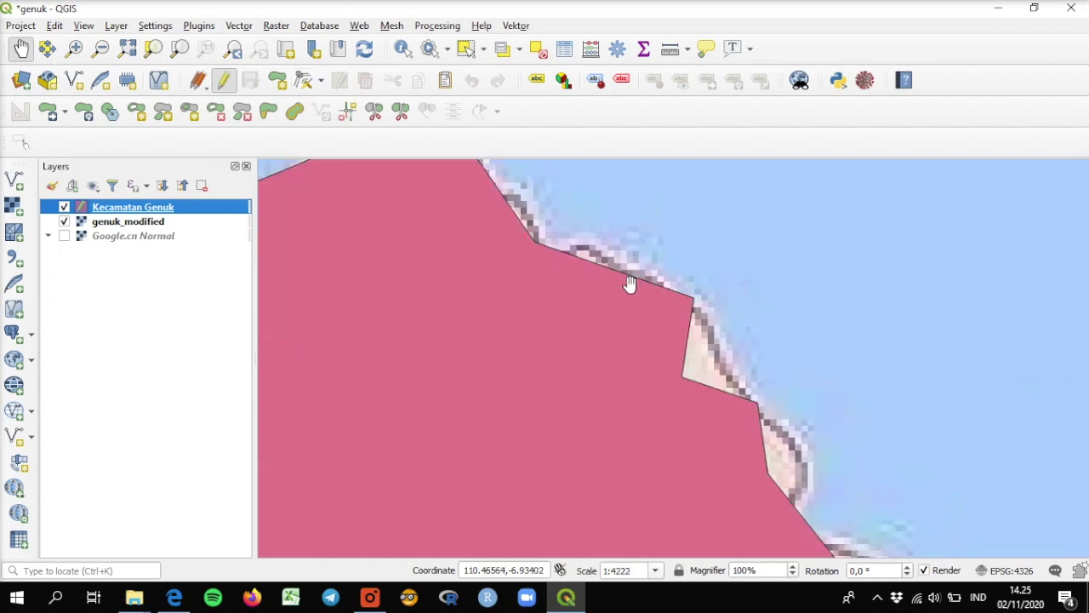
click(305, 82)
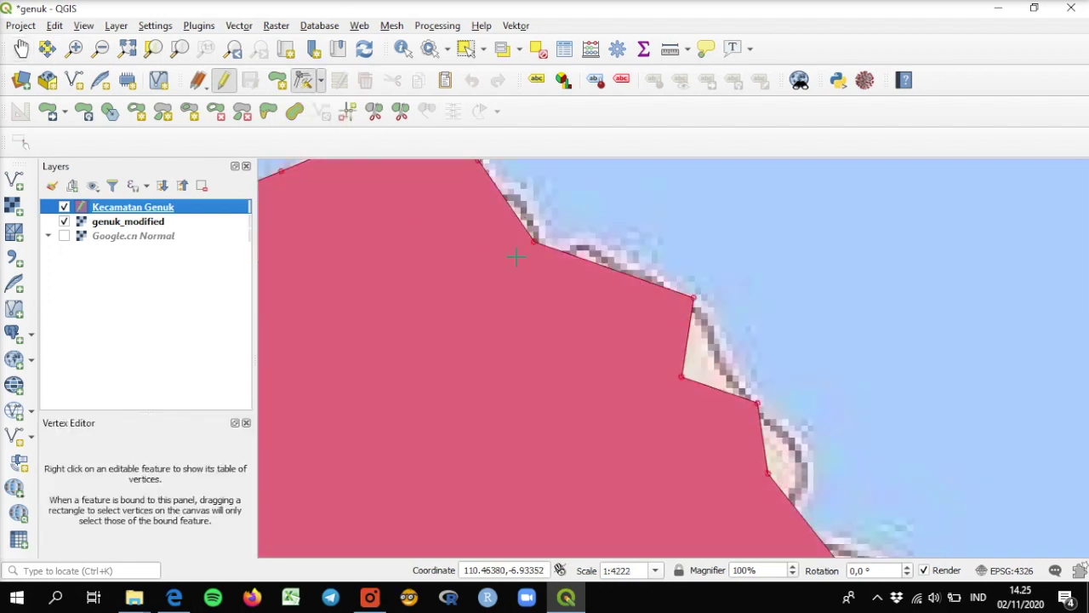
click(681, 374)
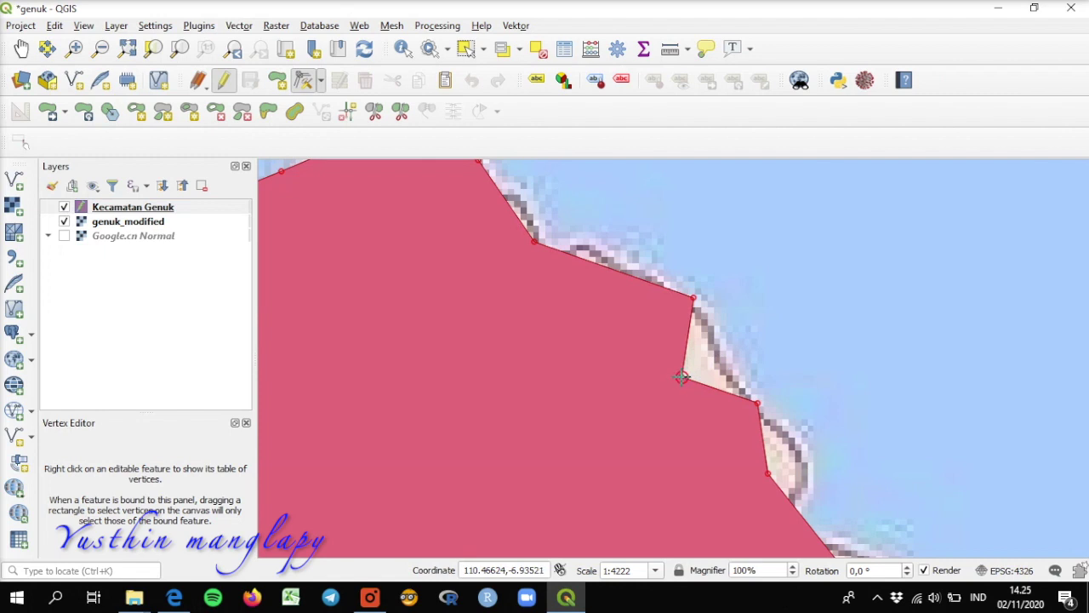
click(688, 373)
key(Escape)
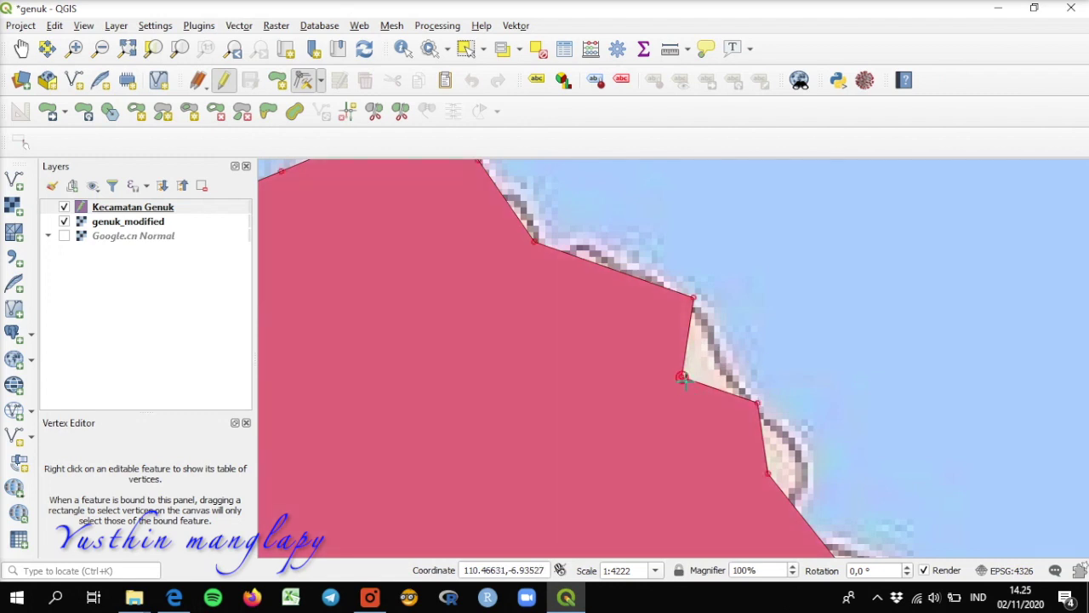
Add a vertex on the notch's inner edge, place it on the mapped coastline, and try to move the notch's inner corner vertex.
click(687, 338)
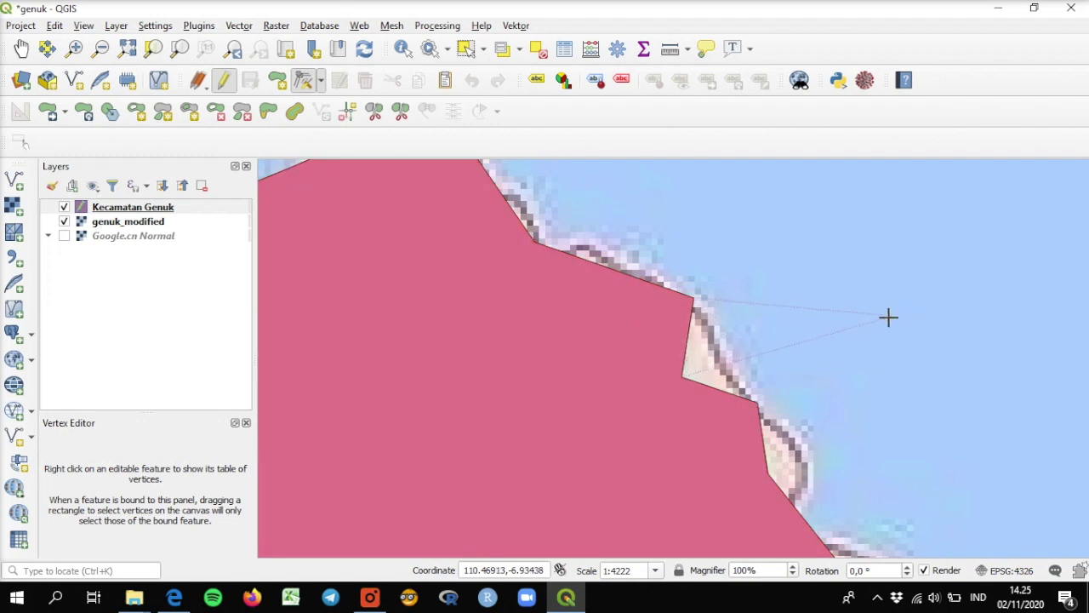
click(702, 318)
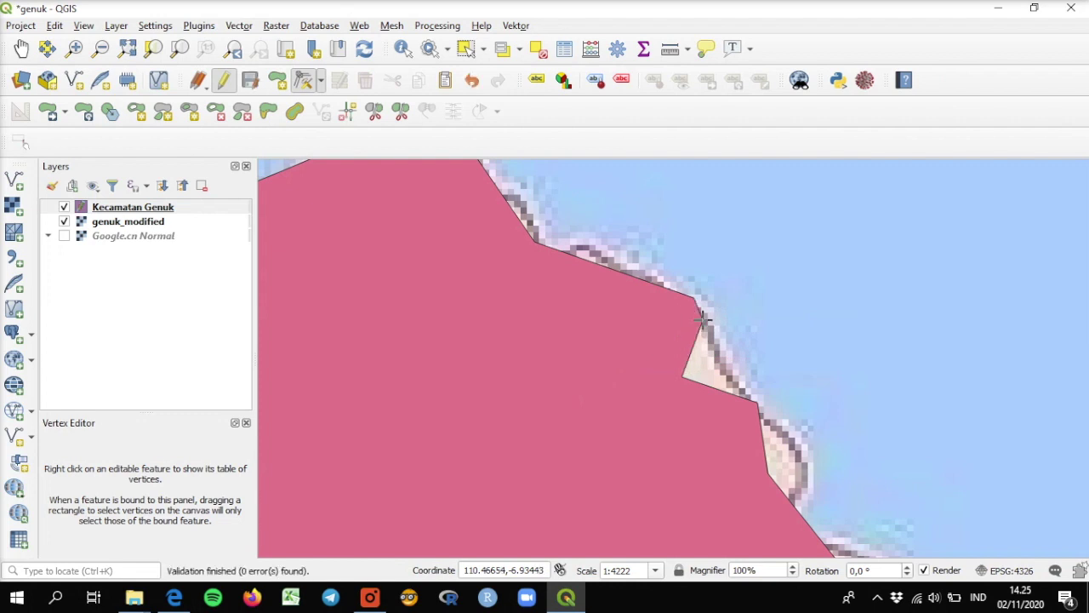
click(681, 378)
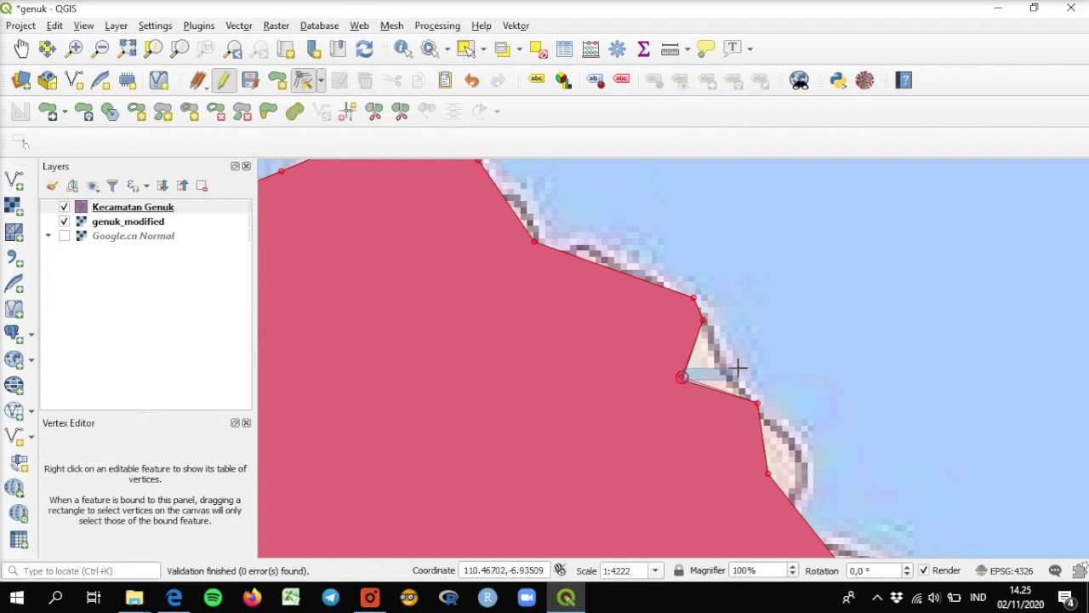
click(683, 380)
Add another vertex on the notch's remaining edge and place it just seaward of the coastline to the northwest.
drag(682, 381, 602, 303)
drag(689, 351, 639, 273)
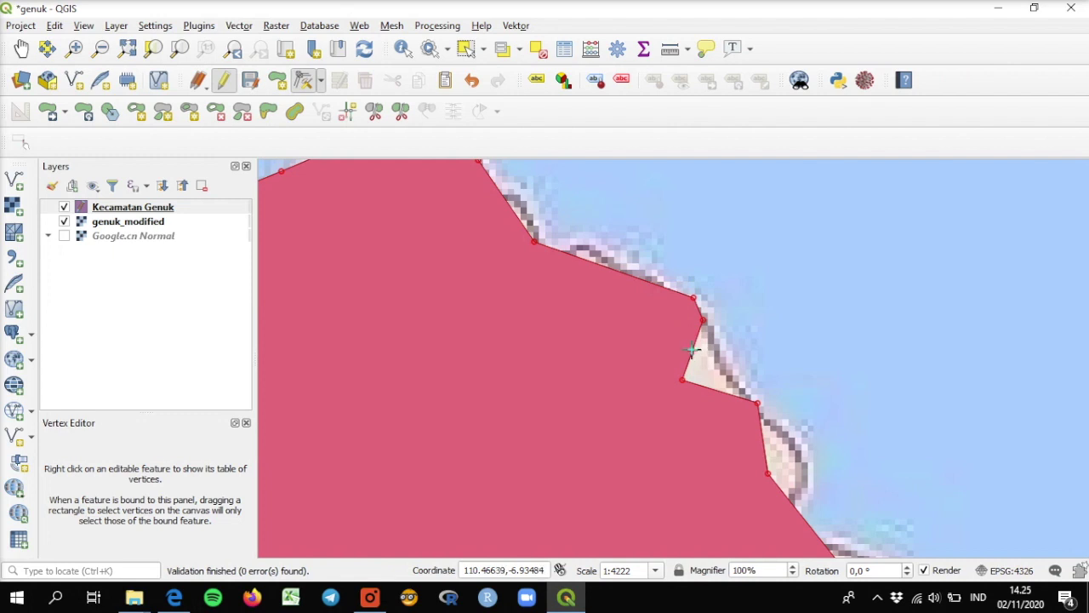
drag(691, 349, 643, 272)
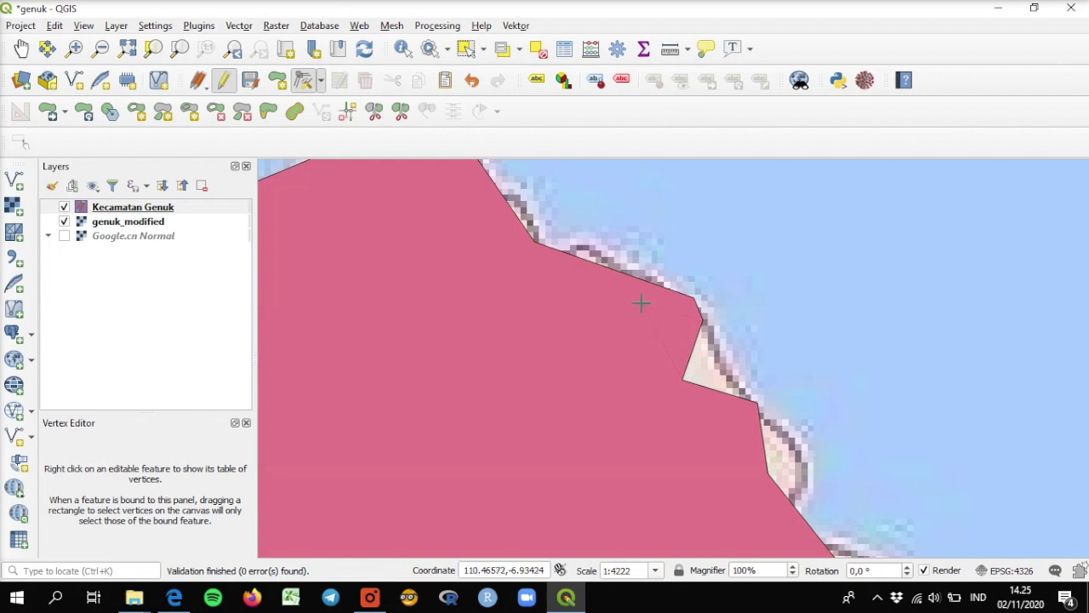
click(637, 262)
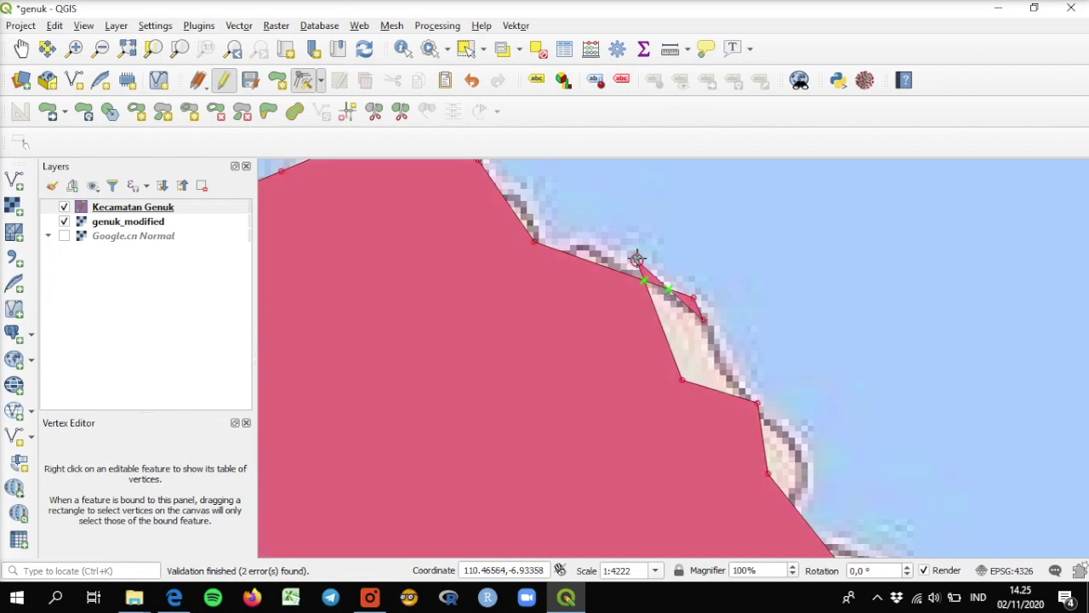
Add a vertex on the coastal edge northwest of the notch, place it well inland, and delete it again.
scroll(636, 262, up, 1)
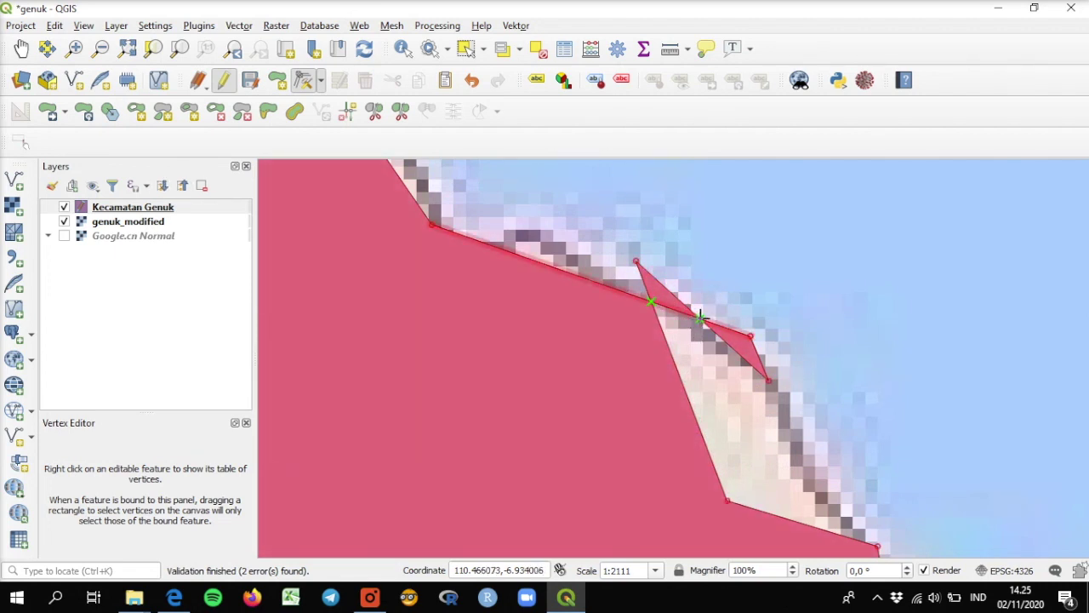
click(546, 450)
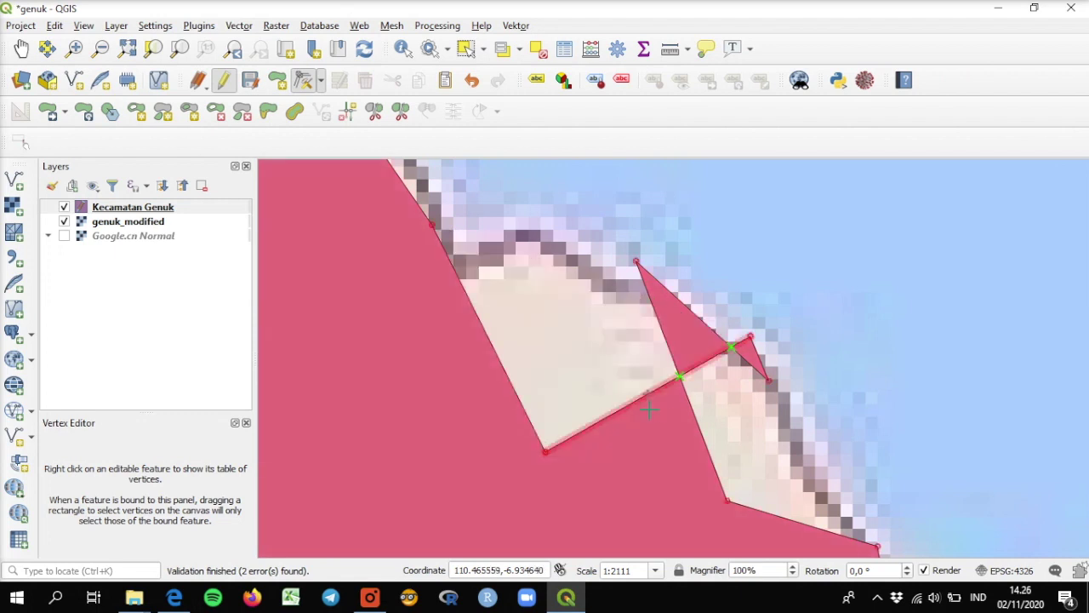
click(545, 451)
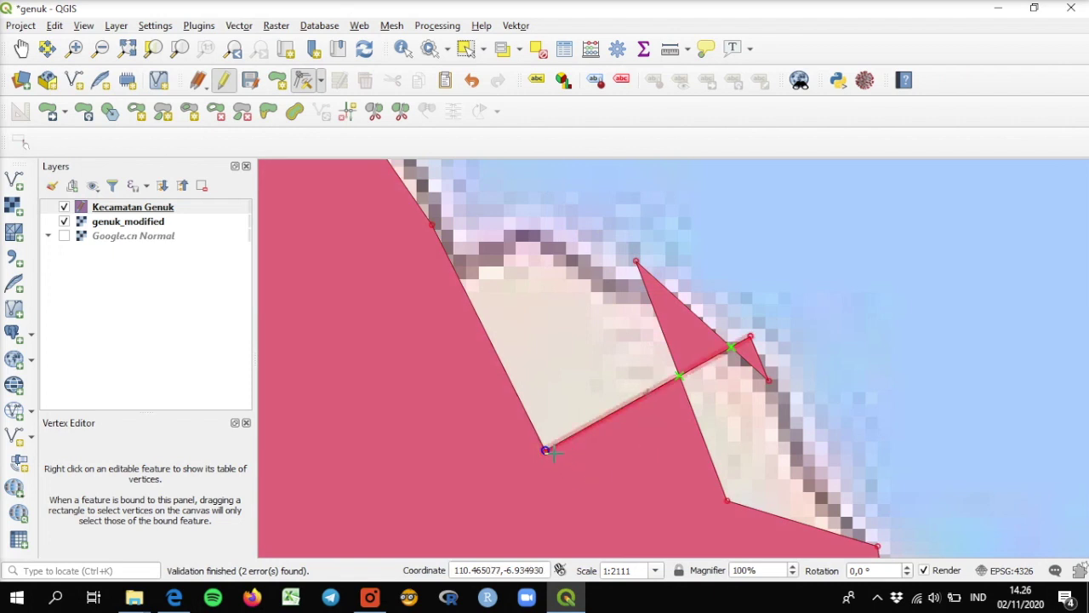
key(Delete)
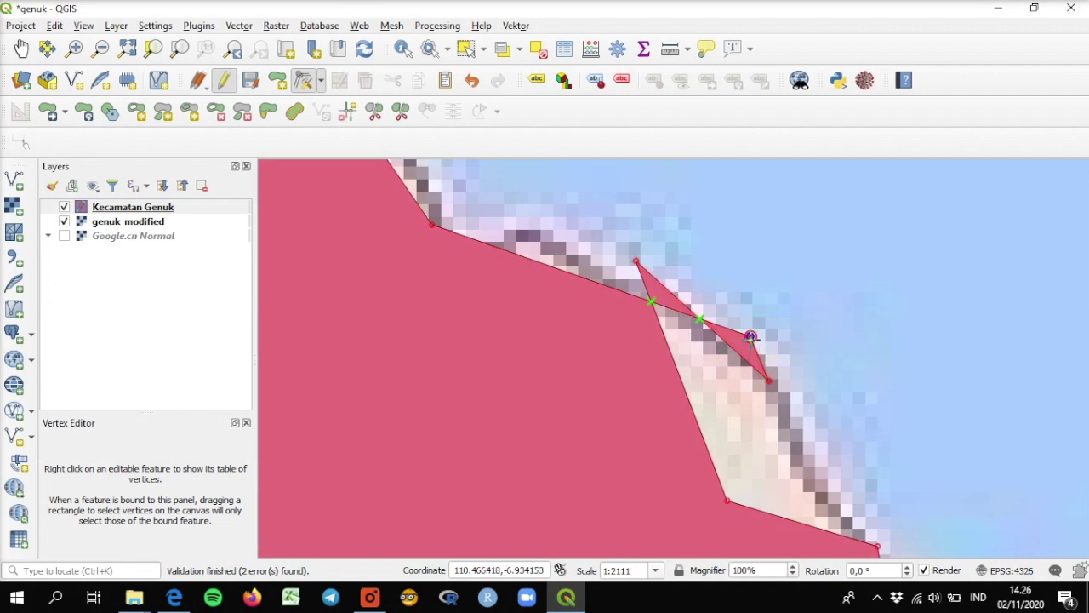
Delete the two neighbouring coastline vertices that form the crossing spike just above the notch.
click(751, 339)
key(Delete)
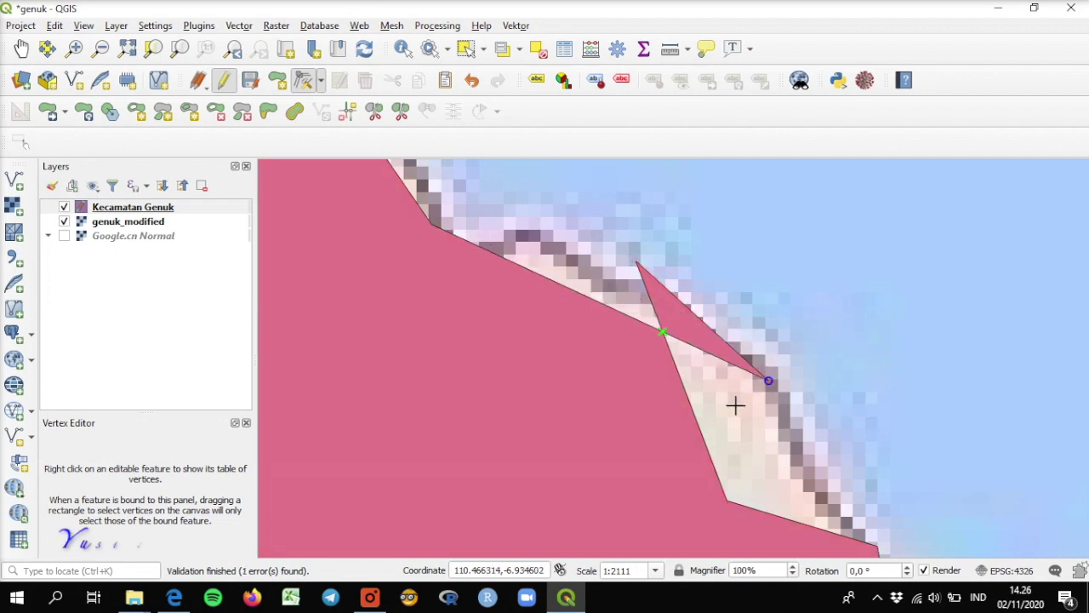
key(Delete)
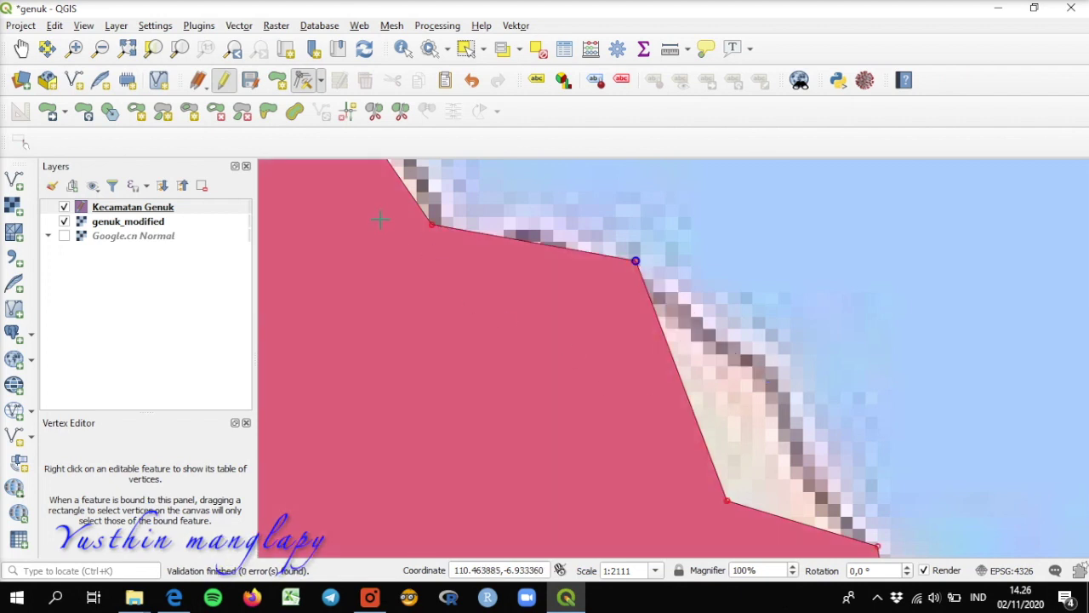
Reshape the polygon's northeastern edge with Reshape Features, tracing the dark coastline on the map across the whole notch.
click(266, 115)
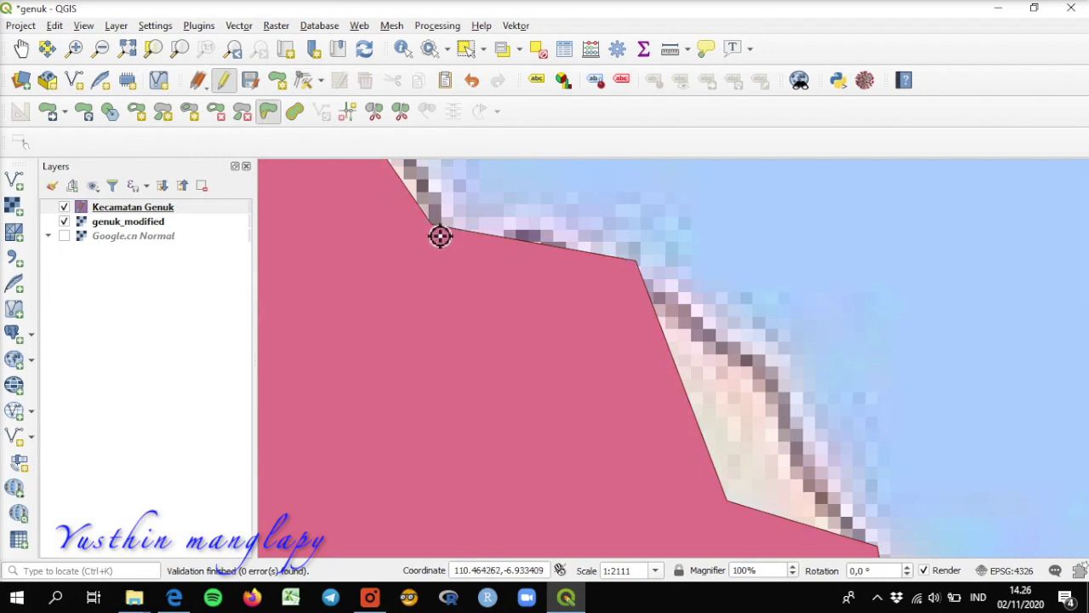
click(524, 235)
click(567, 244)
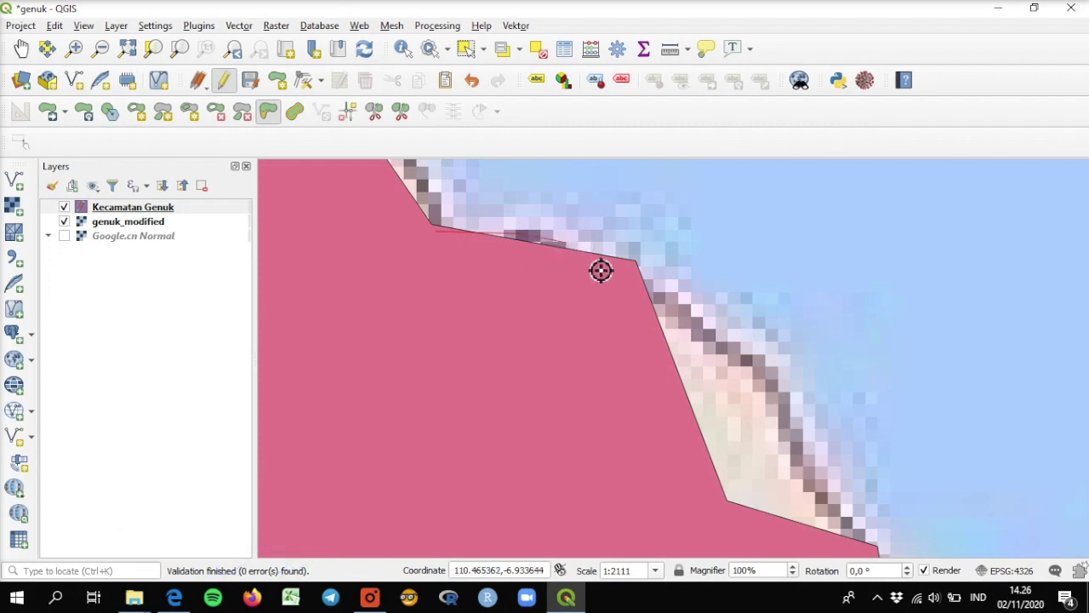
click(711, 336)
click(768, 381)
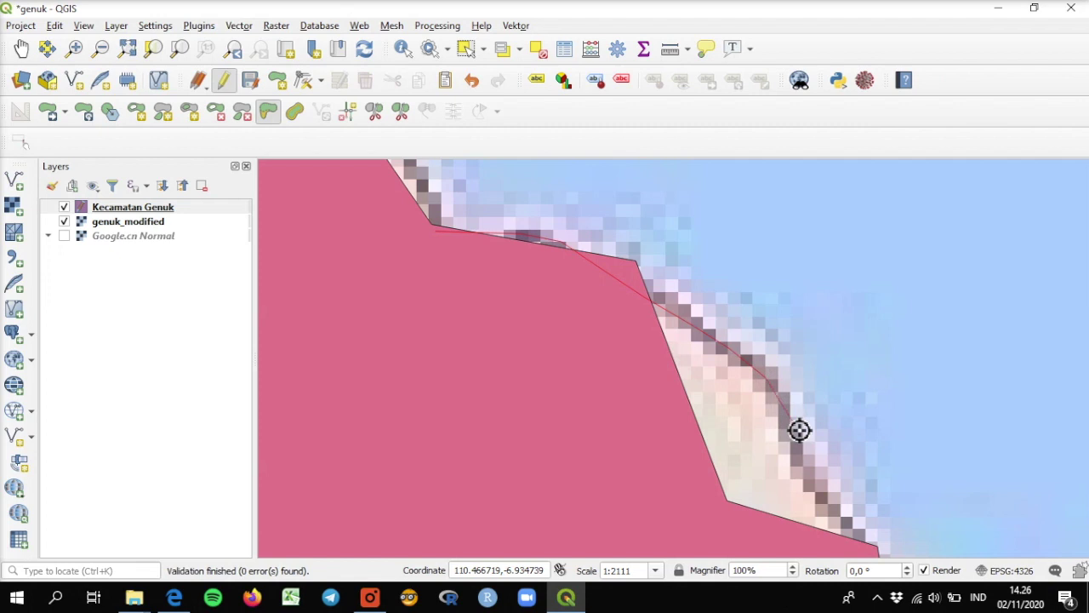
click(819, 470)
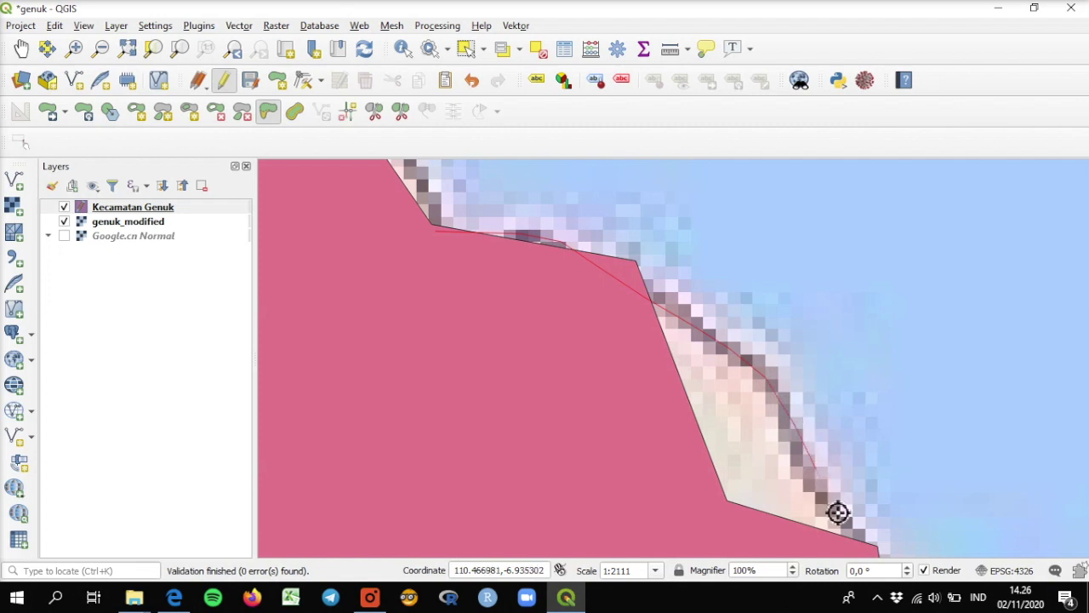
right_click(858, 553)
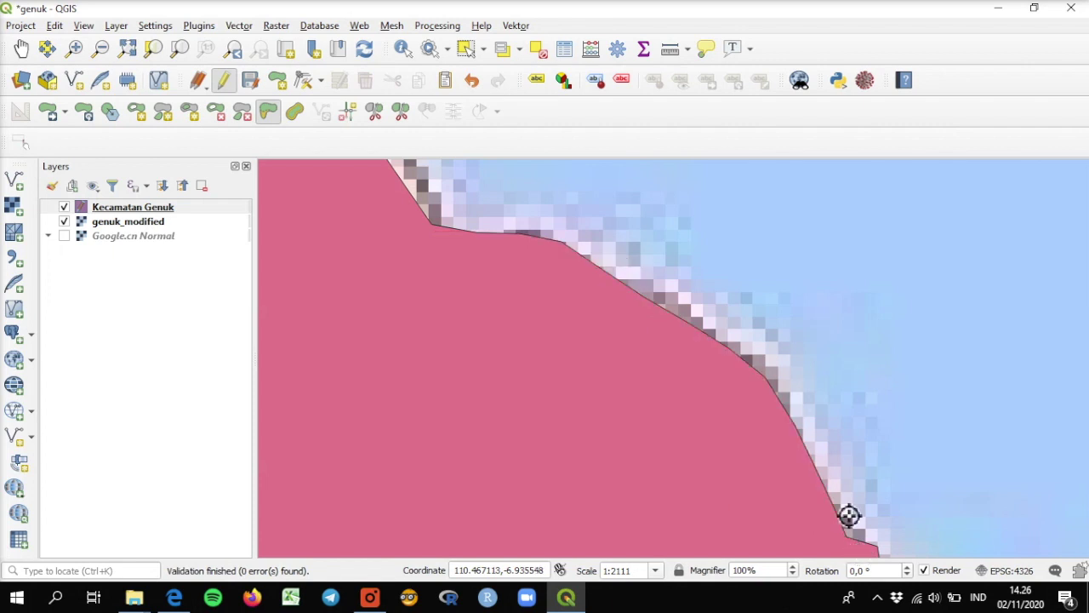
Inspect the rest of the Kecamatan Genuk boundary along the northeastern coast and eastern side for gaps against the map outline.
scroll(643, 308, down, 2)
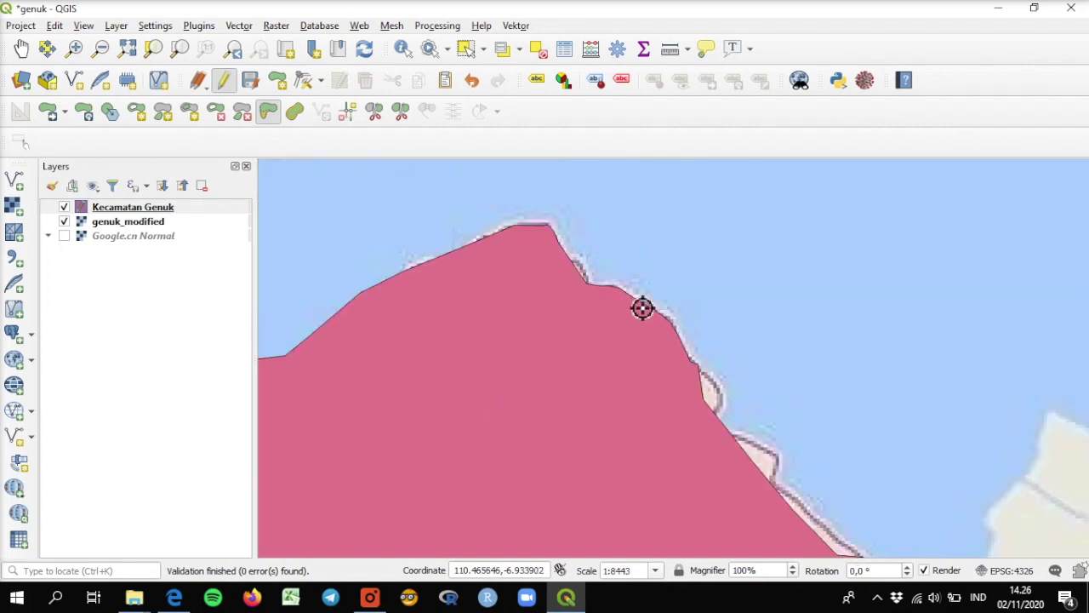
scroll(643, 308, down, 1)
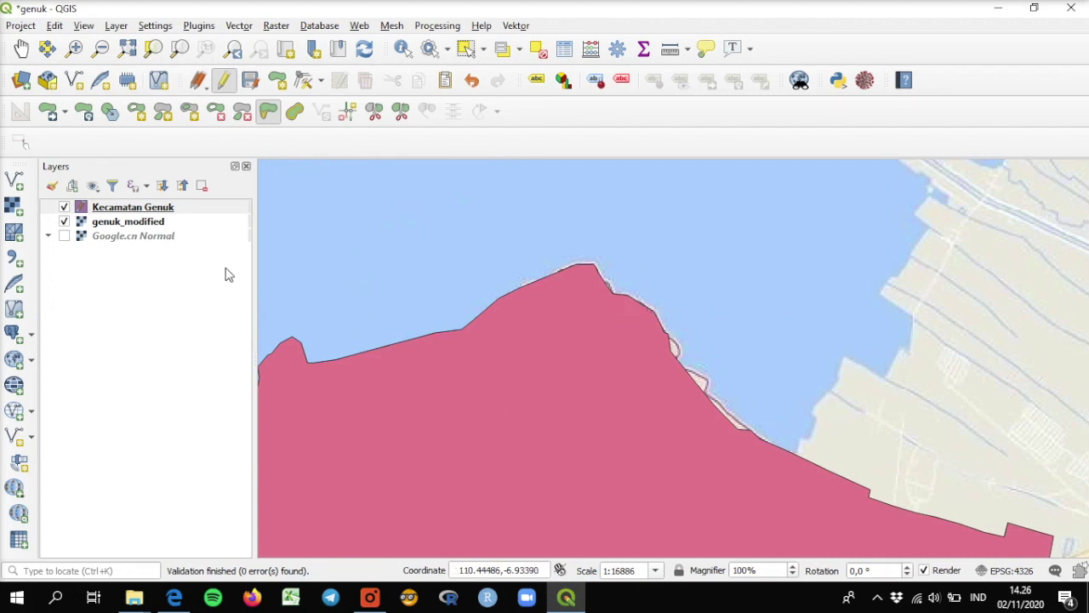
click(268, 111)
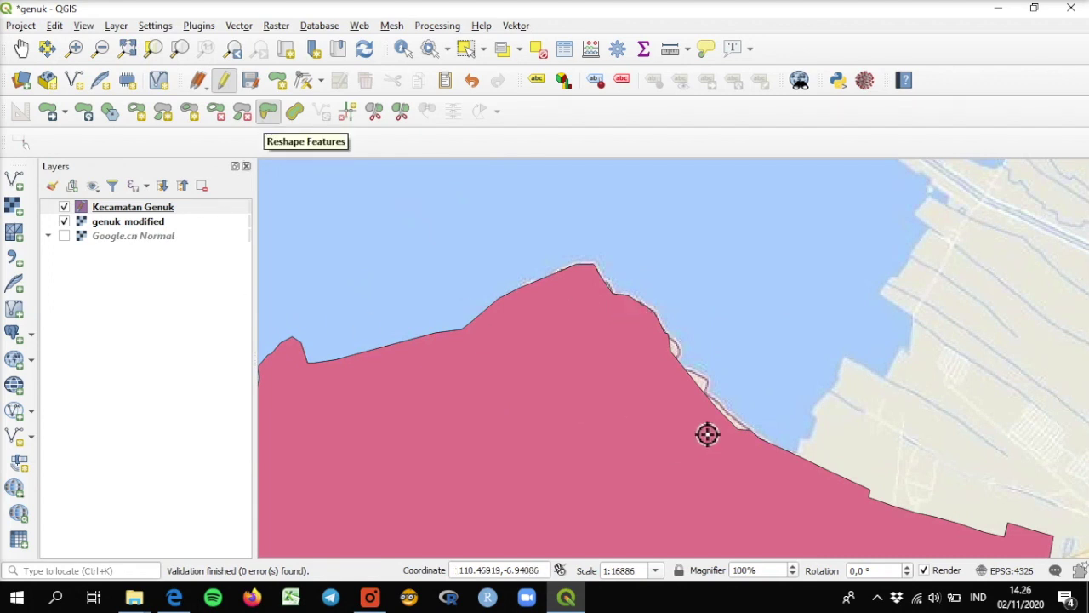
scroll(742, 436, up, 3)
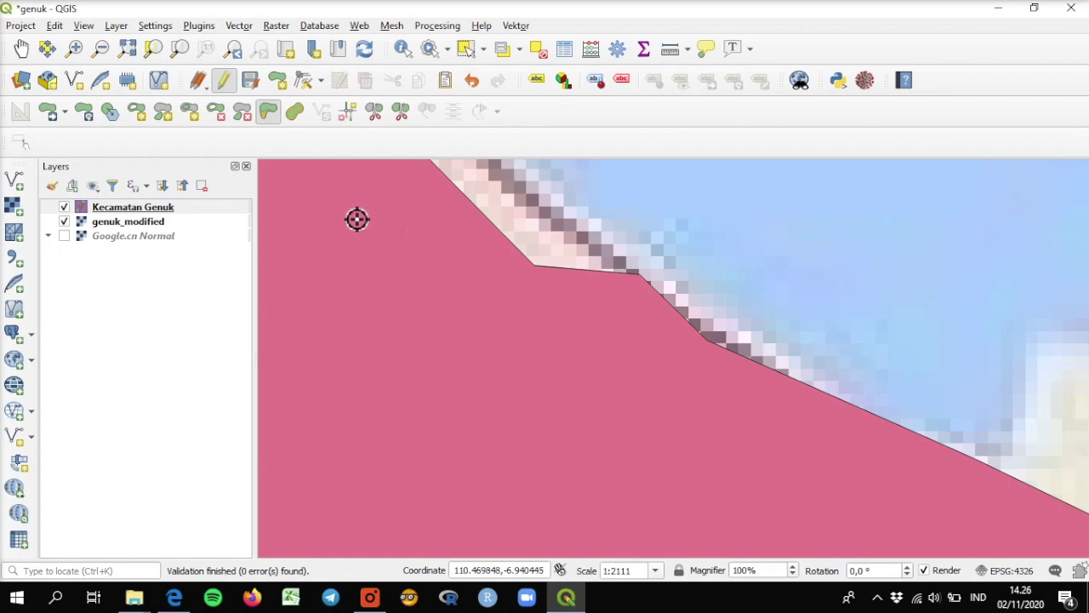
scroll(583, 317, down, 1)
scroll(582, 316, down, 4)
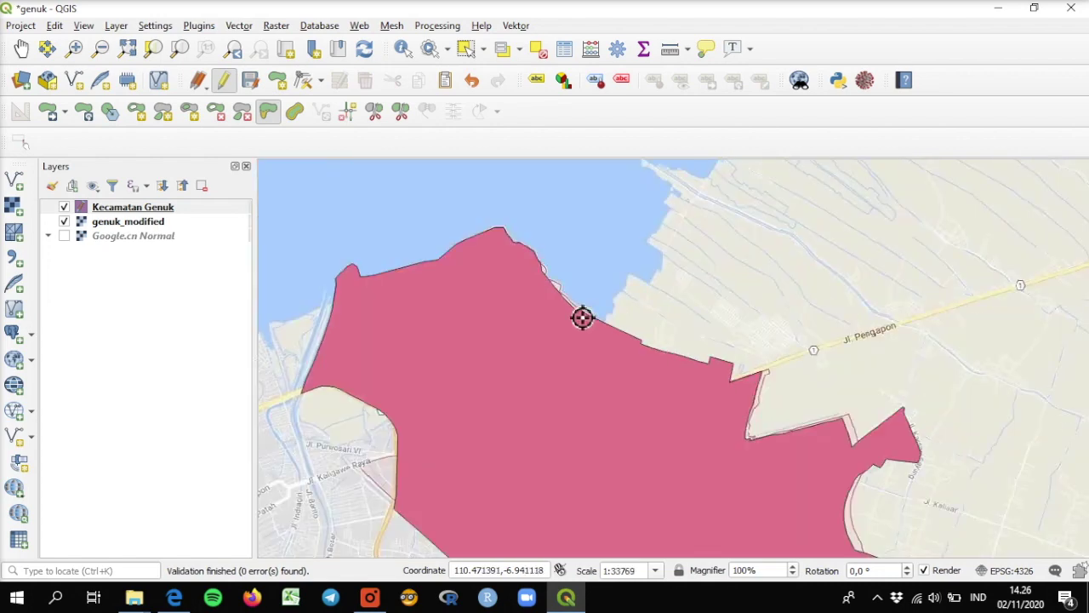
scroll(723, 445, up, 3)
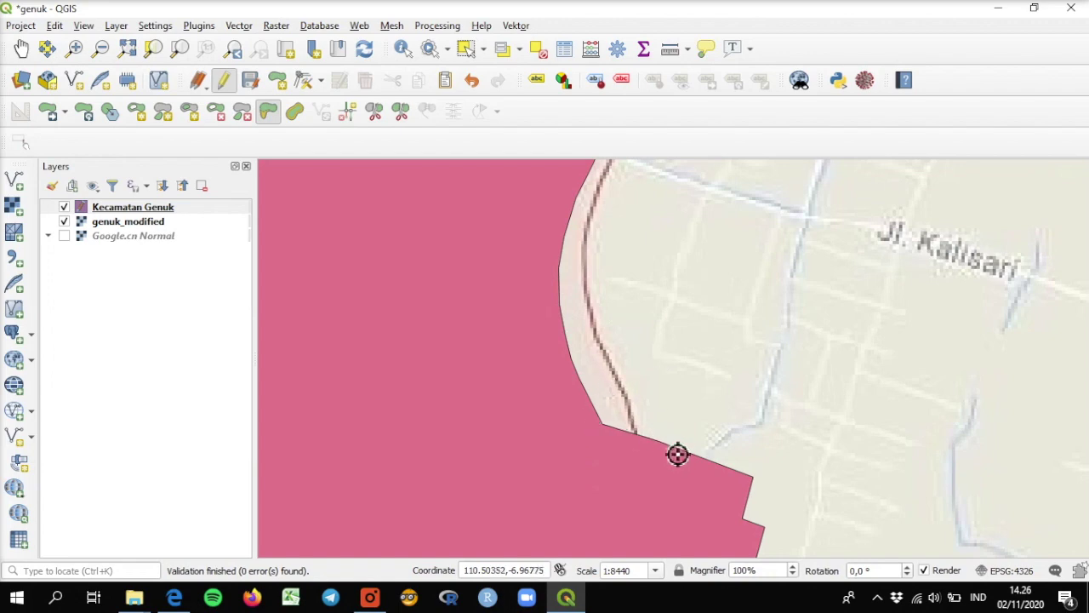
scroll(560, 255, down, 2)
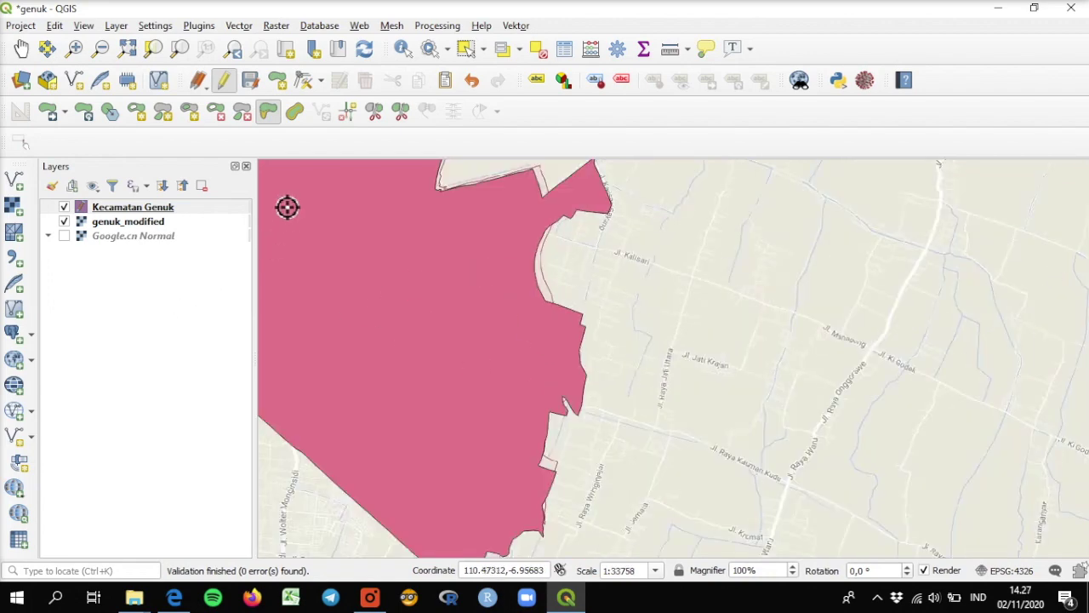
click(21, 48)
drag(281, 256, 566, 332)
drag(434, 292, 467, 341)
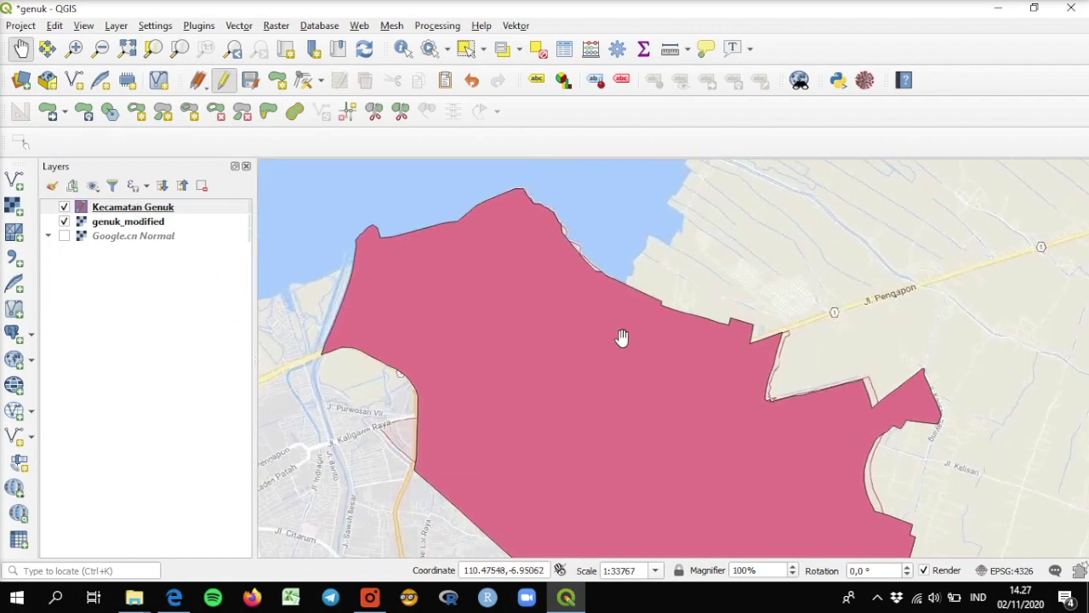
Set the Kecamatan Genuk layer's fill symbol opacity to 22.2% in its symbology properties.
right_click(157, 211)
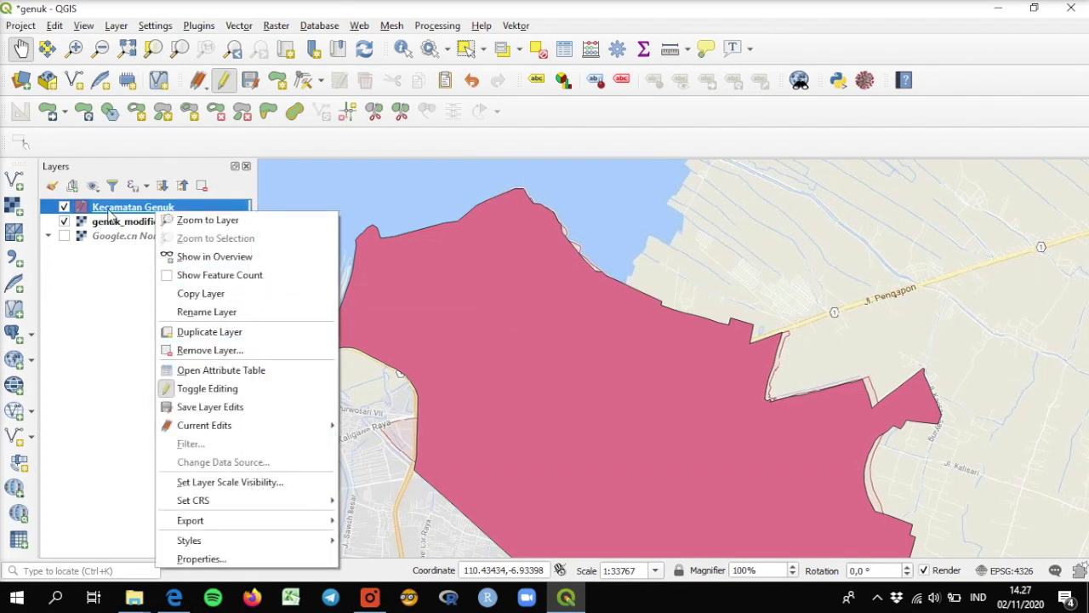
click(216, 562)
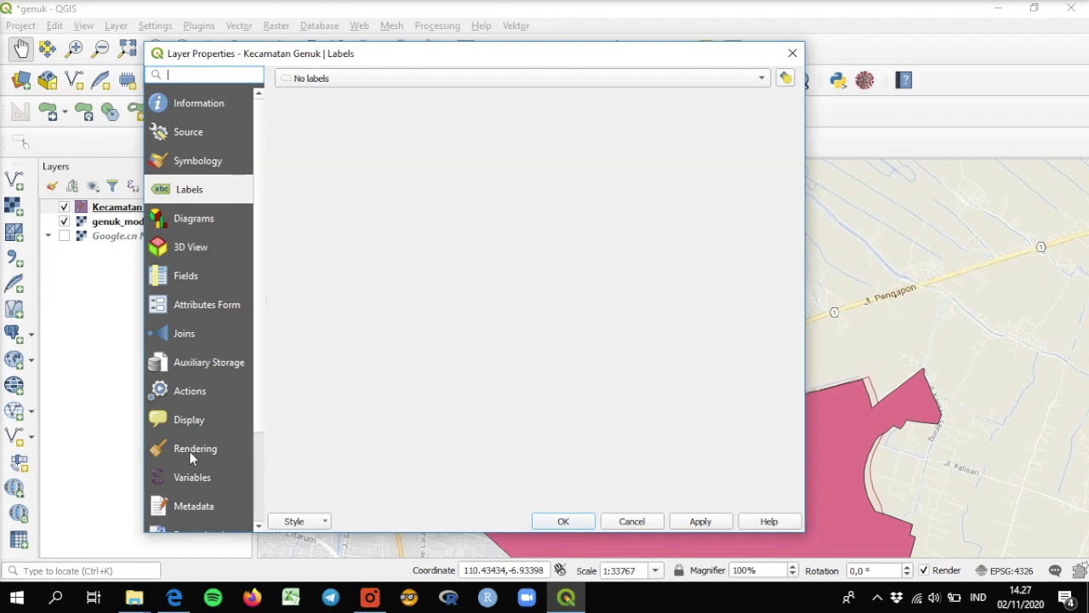
scroll(190, 458, down, 2)
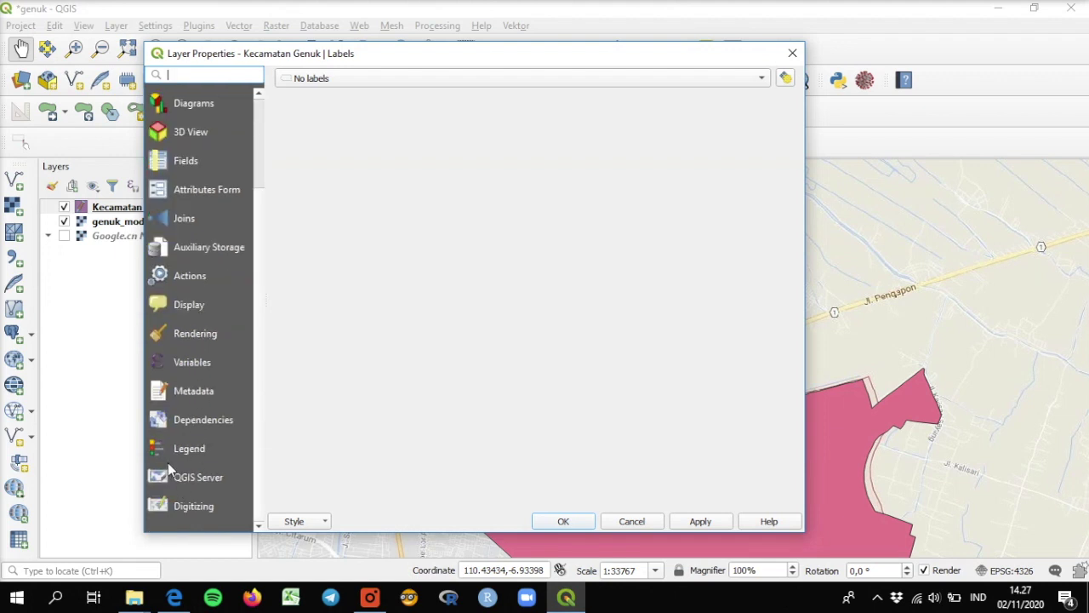
click(178, 451)
scroll(223, 302, up, 2)
click(205, 166)
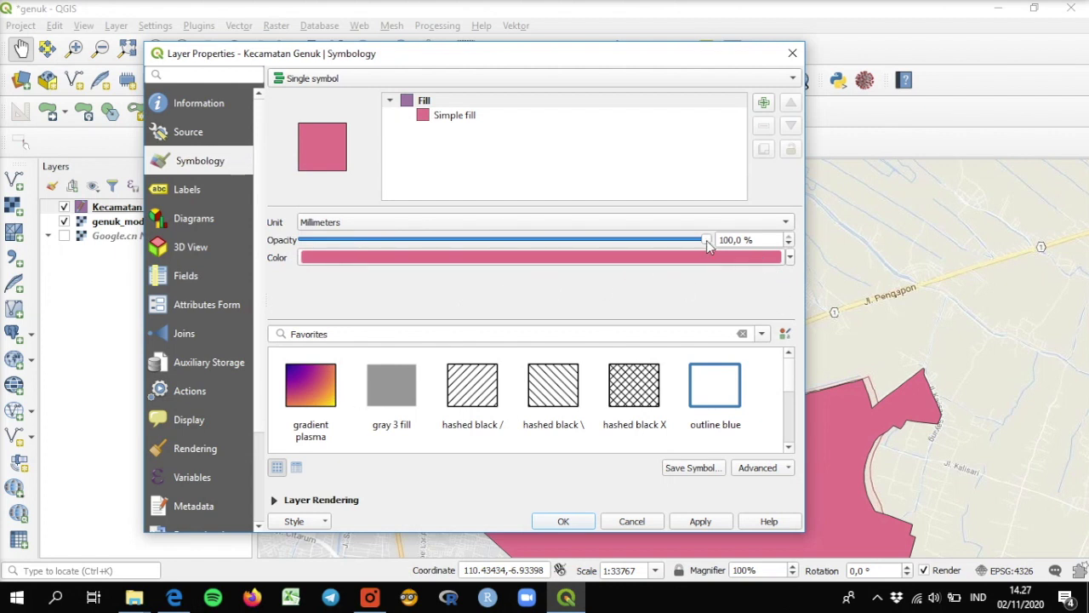
drag(705, 242, 361, 260)
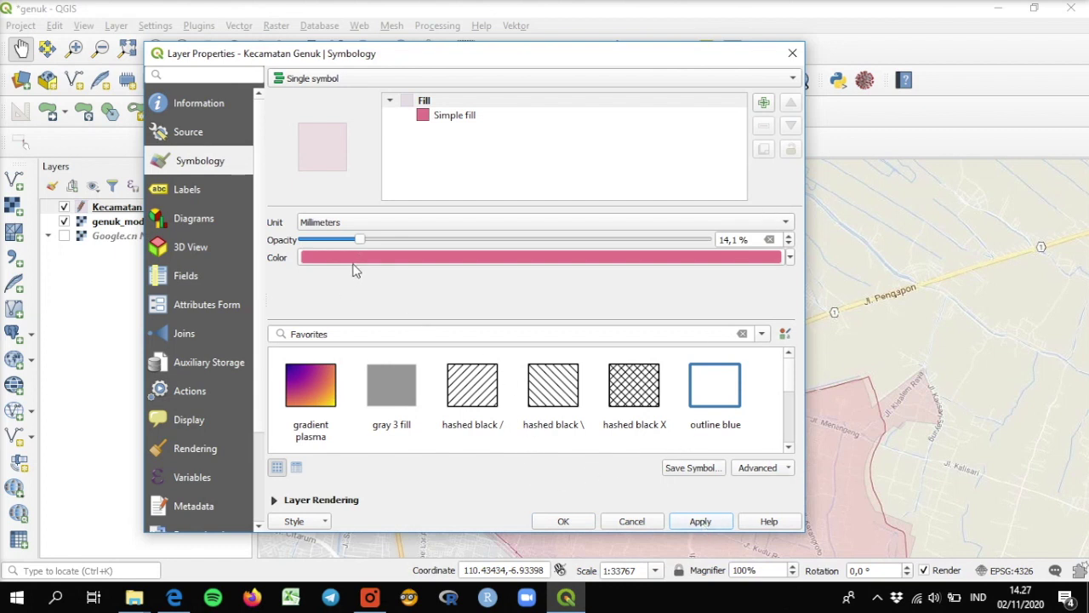
drag(358, 240, 393, 244)
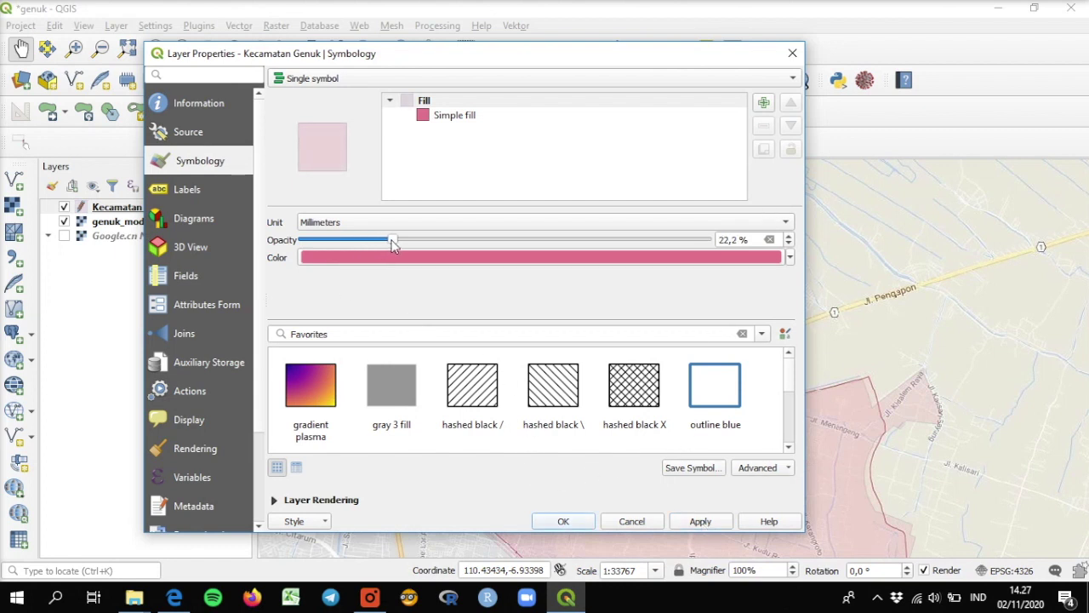
click(577, 522)
Examine the semi-transparent polygon's western and northern boundary against the outline on the underlying map.
scroll(352, 281, up, 1)
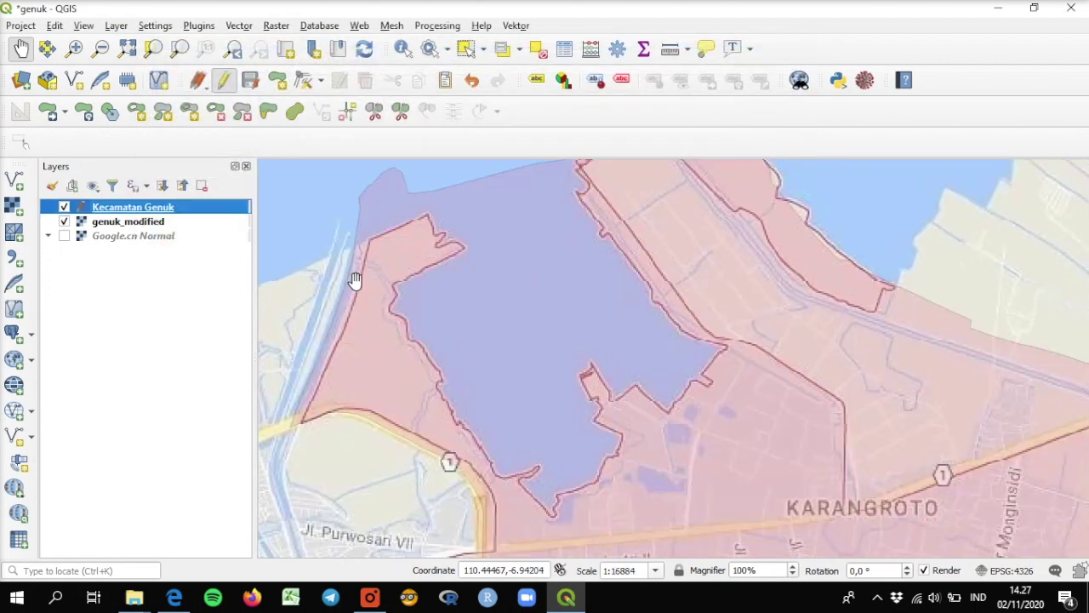
scroll(327, 356, up, 1)
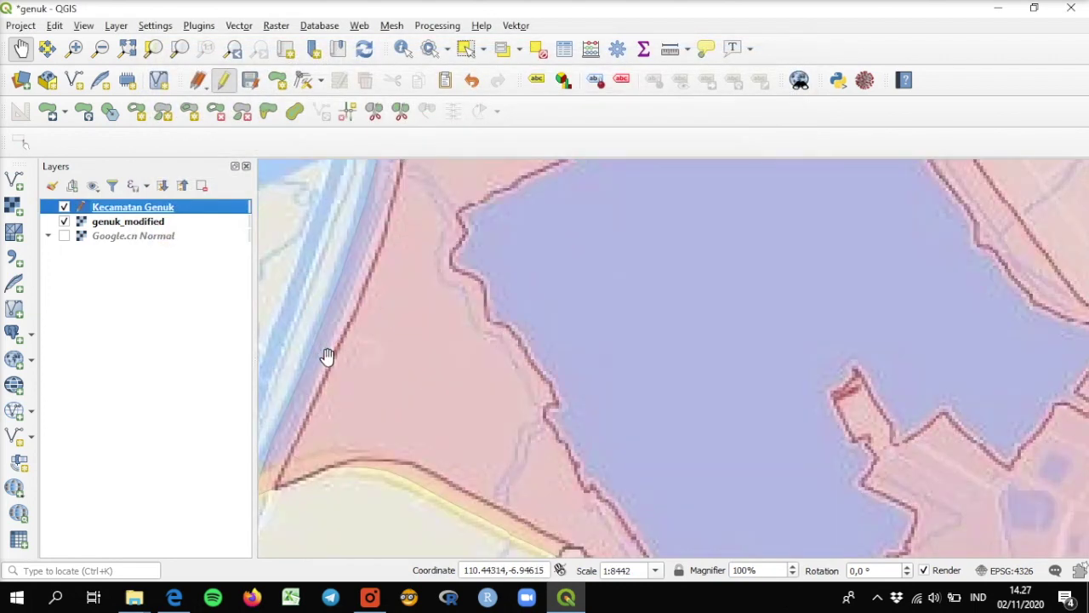
scroll(717, 395, down, 2)
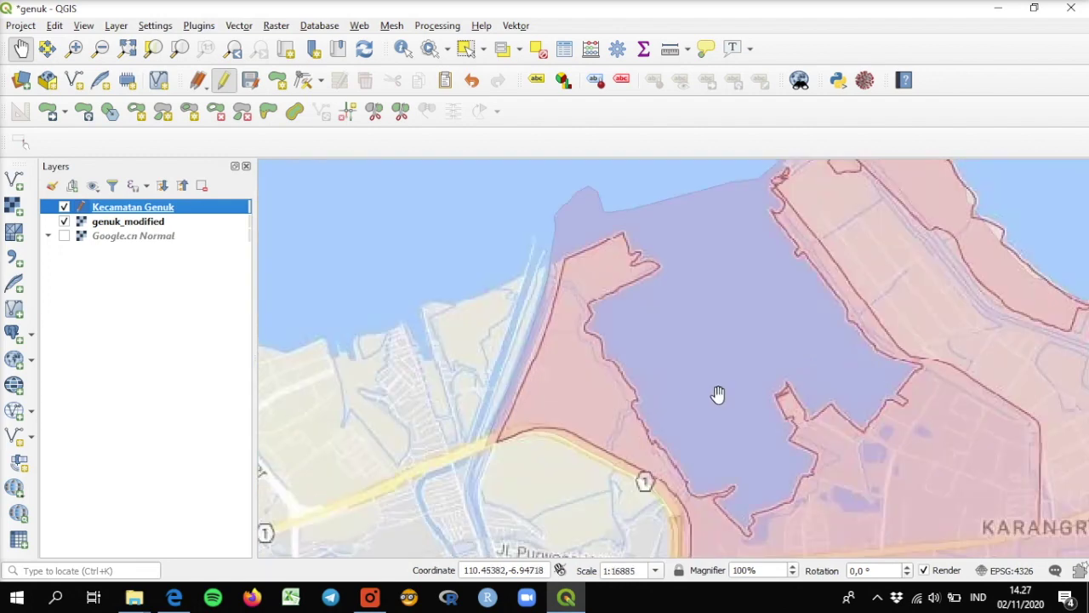
scroll(747, 383, down, 1)
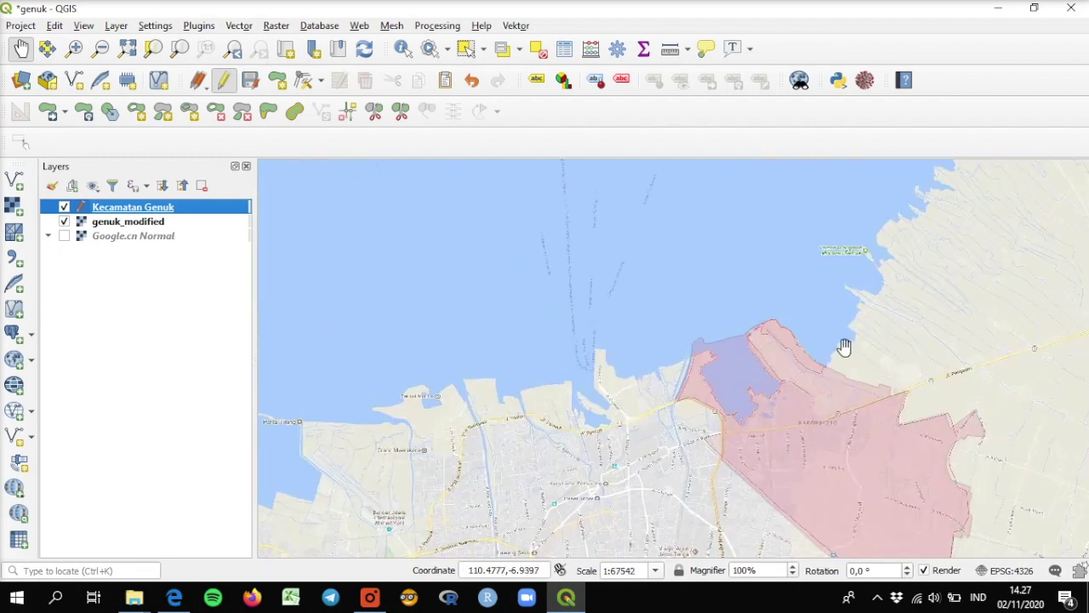
scroll(815, 328, up, 2)
scroll(494, 400, down, 3)
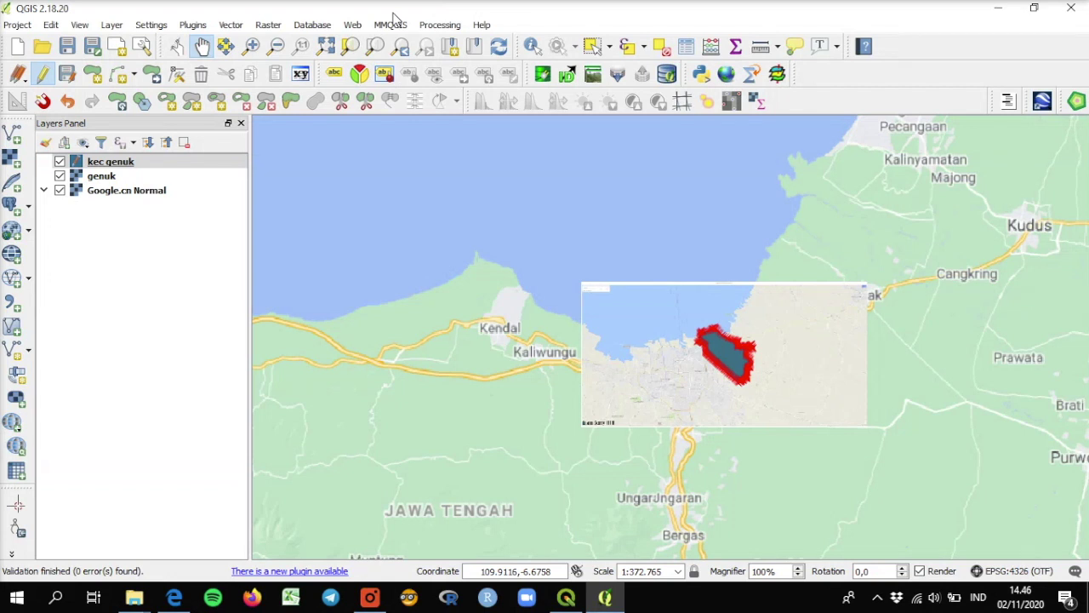
End the current editing session on the kec genuk layer and make the same layer editable again.
click(42, 74)
click(511, 304)
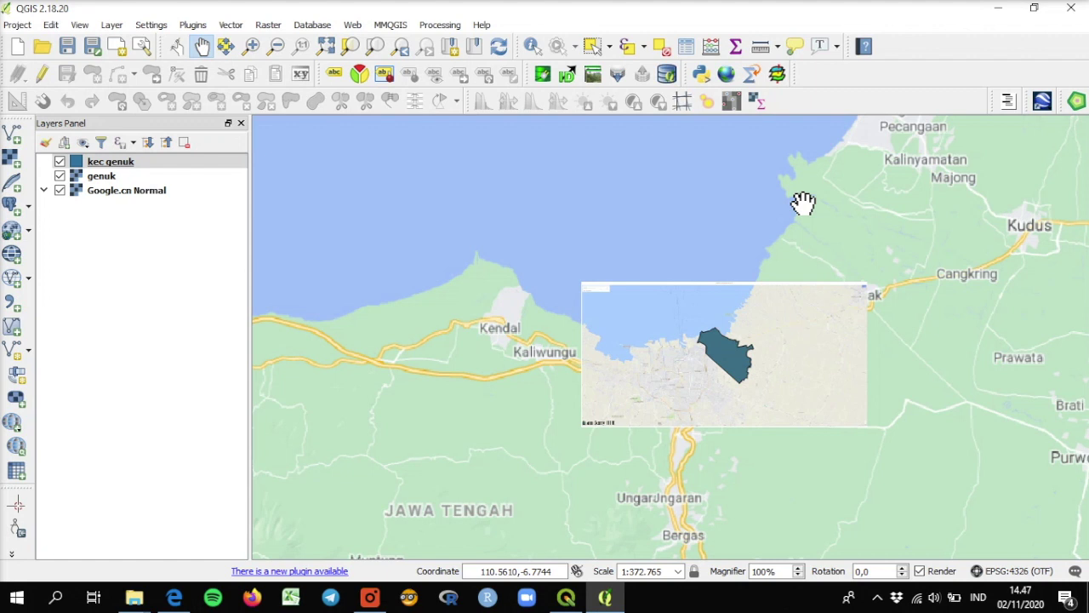
click(96, 181)
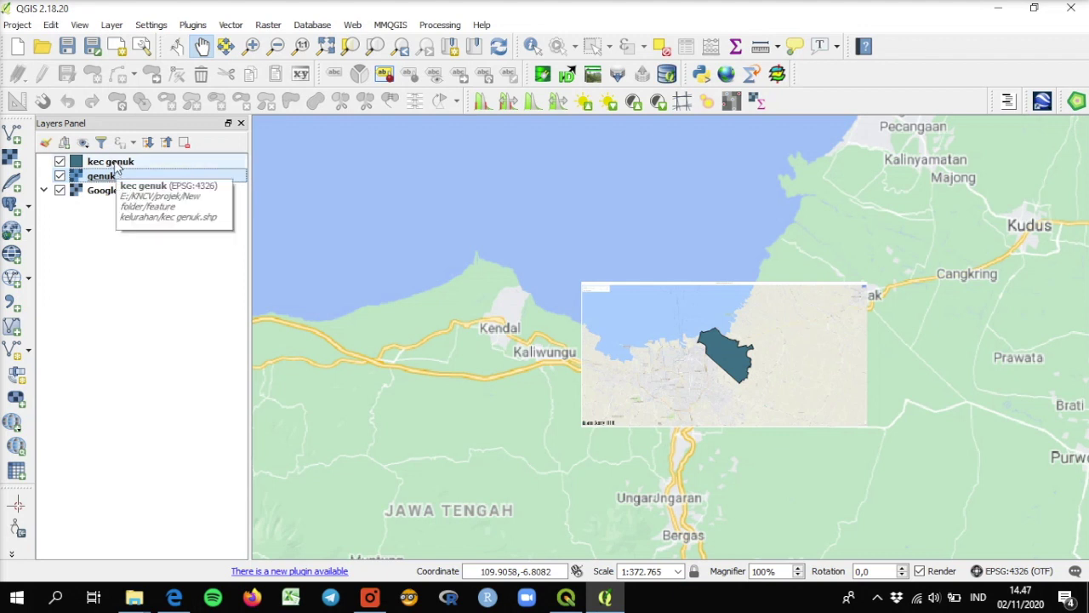
click(116, 164)
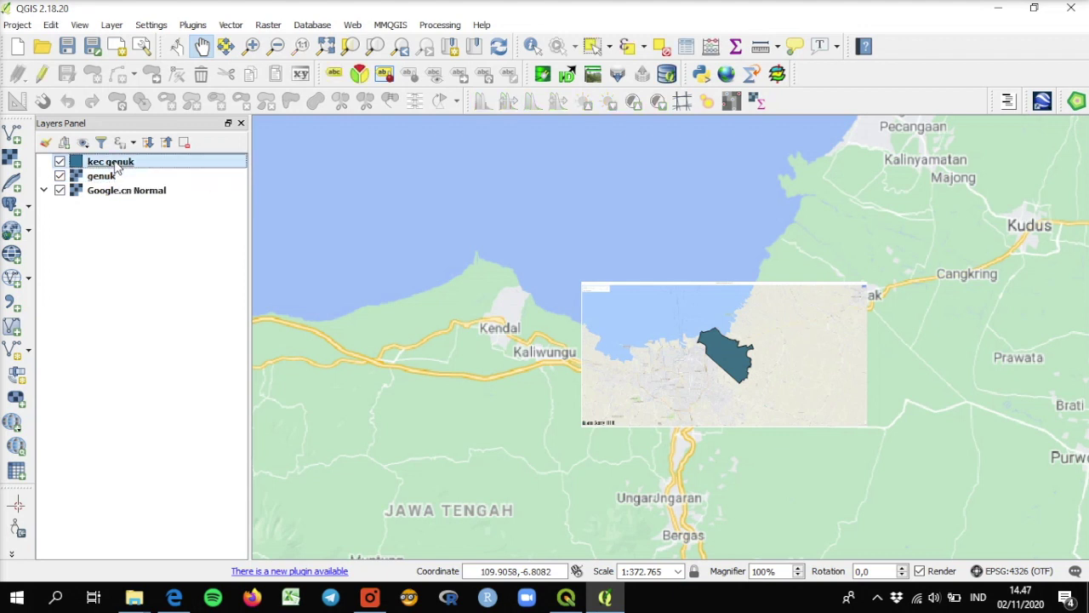
click(40, 75)
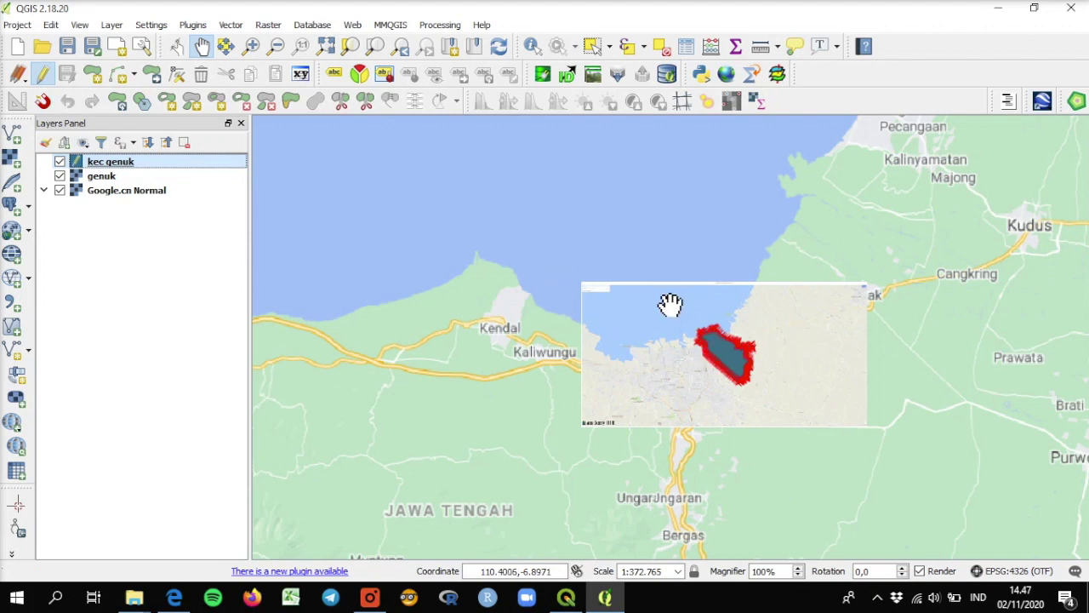
Move two vertices on the polygon's northeastern coast outward onto the dark coastline using the Node Tool.
scroll(671, 304, up, 1)
click(204, 49)
drag(672, 333, 522, 290)
drag(684, 408, 557, 384)
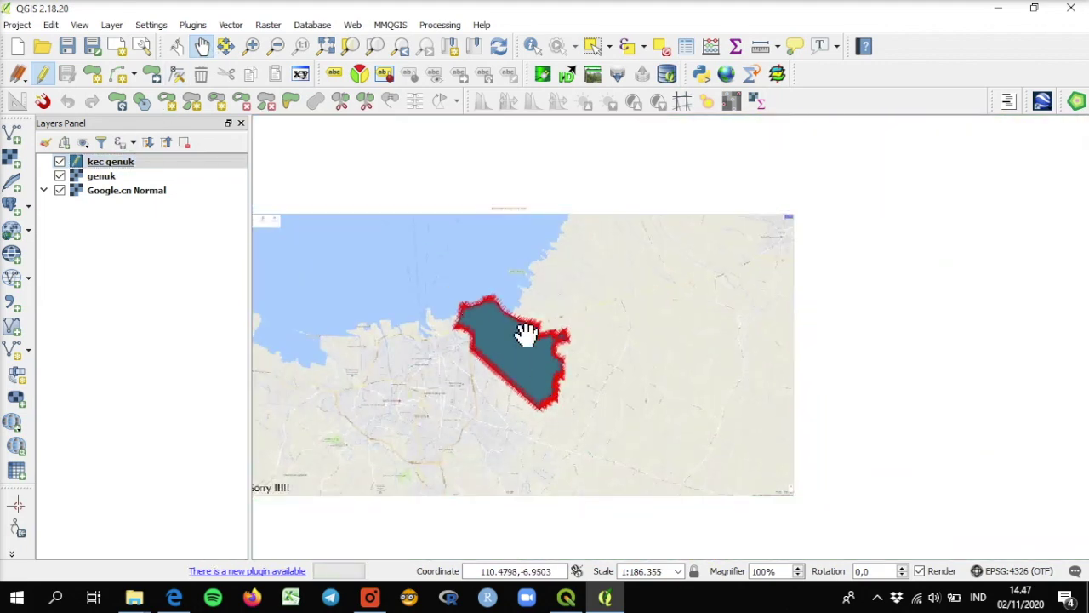
scroll(475, 320, up, 1)
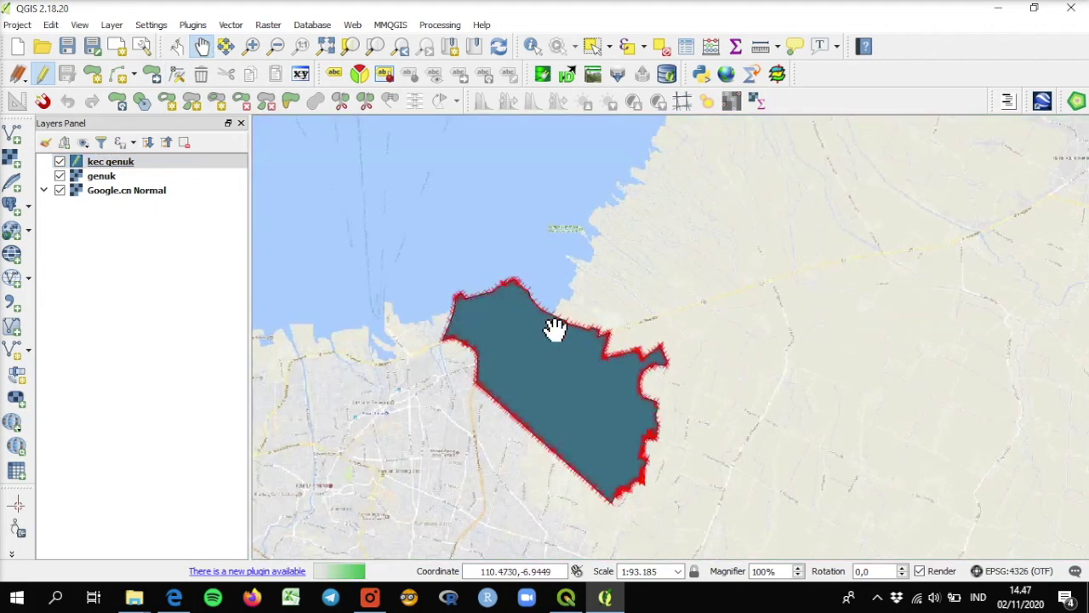
scroll(599, 318, down, 1)
scroll(598, 319, up, 1)
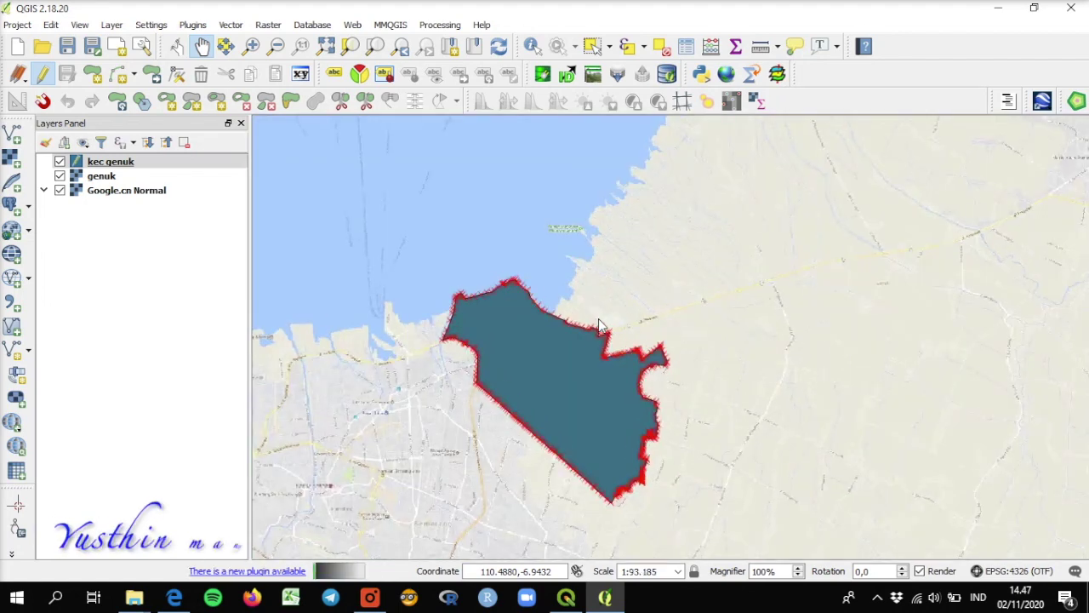
scroll(599, 321, up, 1)
drag(598, 321, 665, 278)
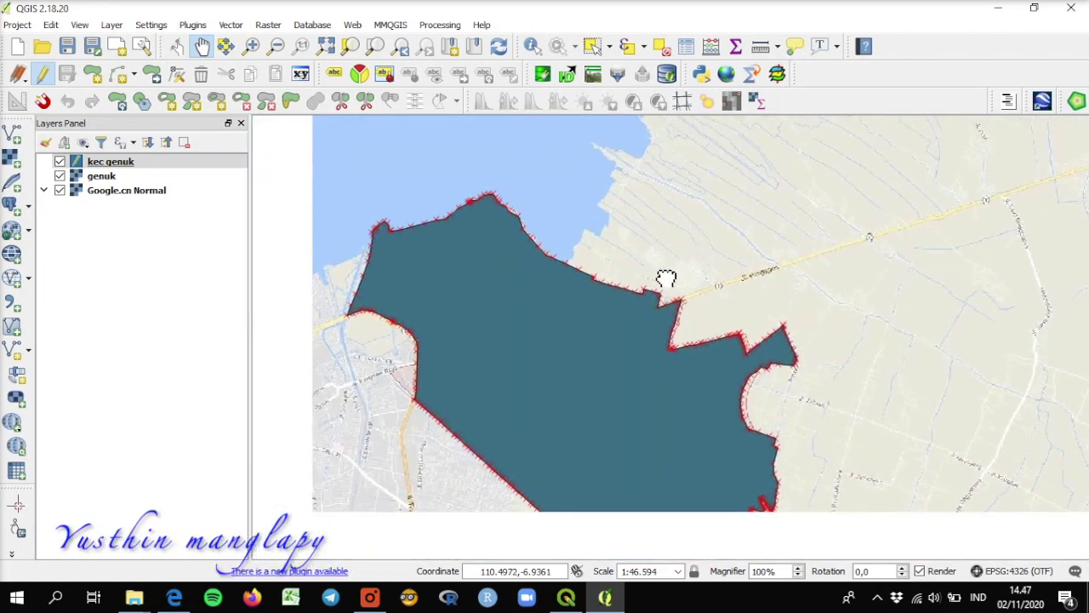
drag(480, 282, 520, 287)
scroll(551, 285, up, 1)
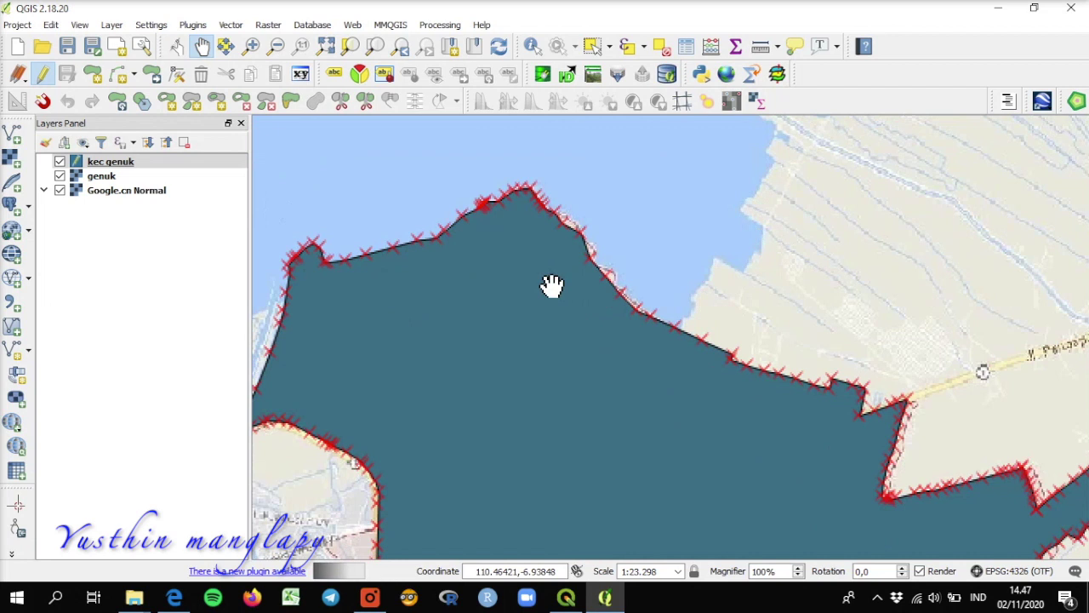
scroll(551, 285, up, 1)
drag(538, 230, 573, 331)
scroll(574, 331, up, 1)
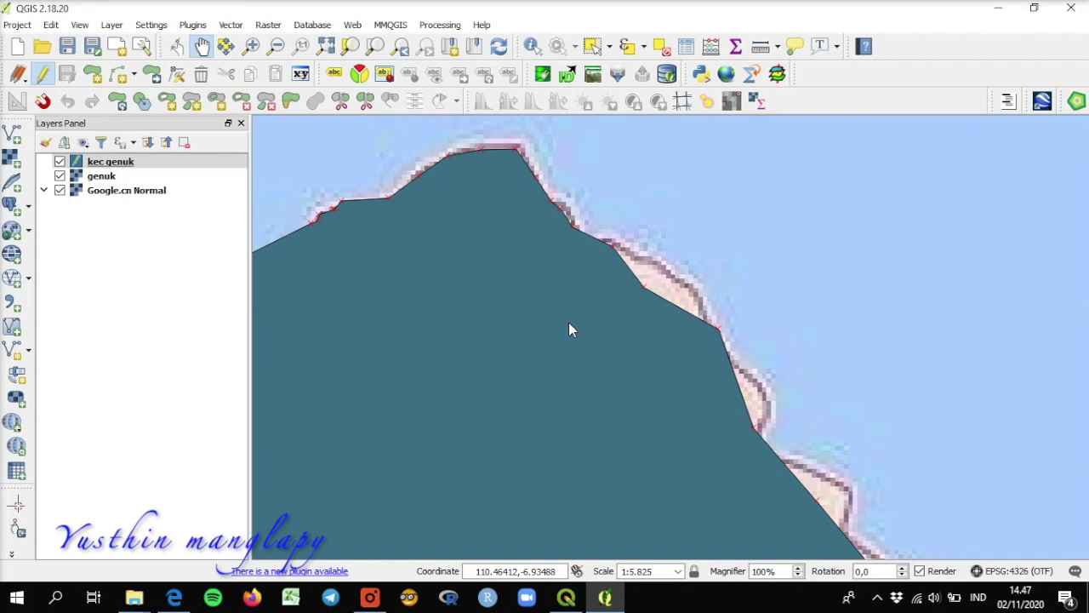
click(177, 77)
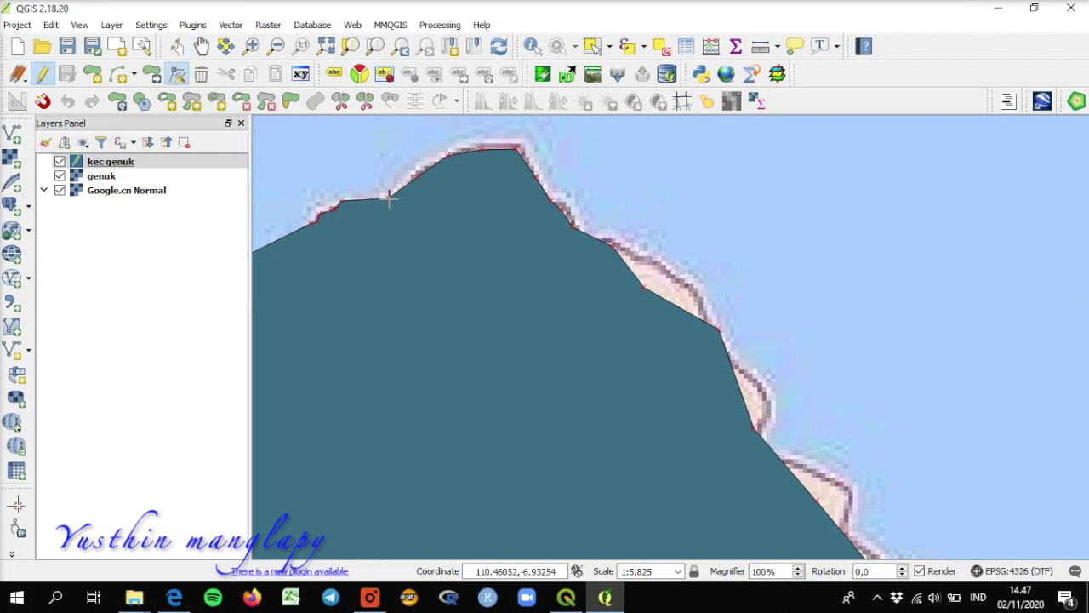
click(644, 285)
click(644, 287)
drag(644, 287, 672, 271)
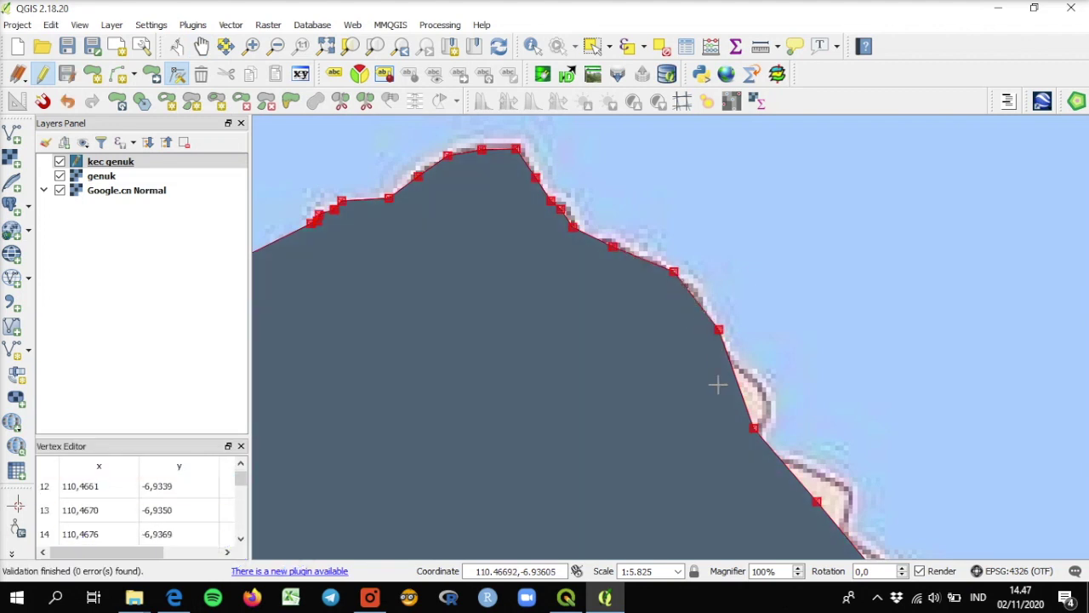
drag(754, 429, 775, 398)
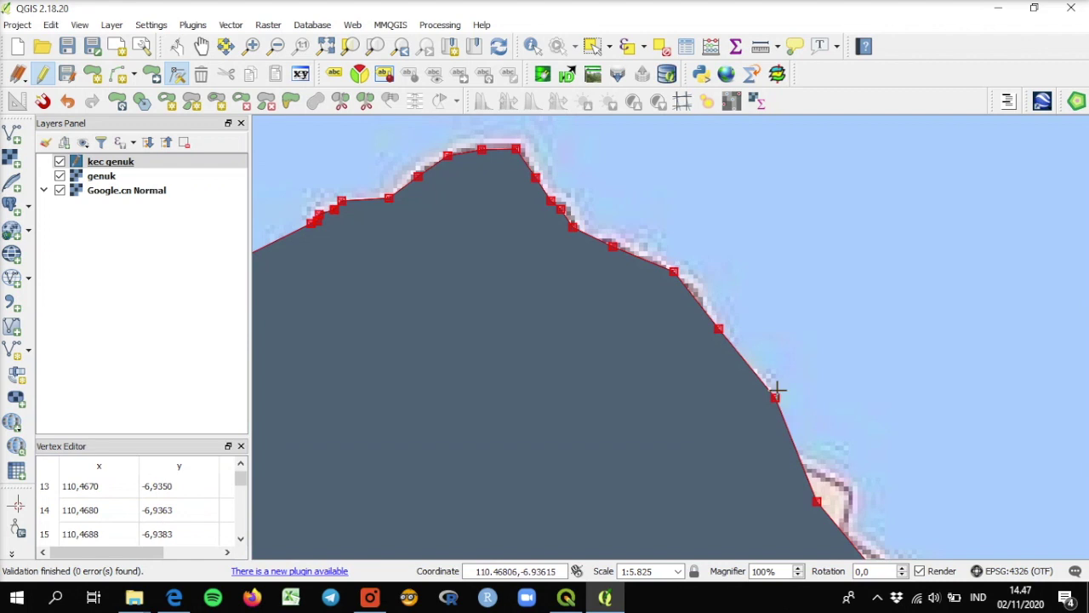
Shift the coastal boundary segment inland, add a vertex on it, and place that vertex on the corner between the two coastal bulges.
click(785, 421)
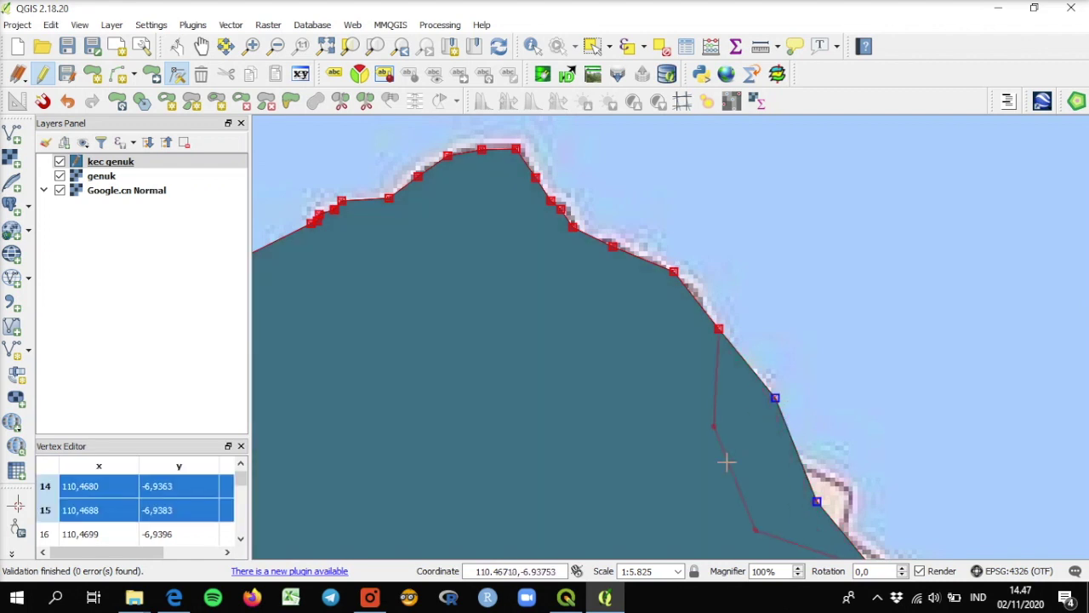
drag(726, 462, 722, 464)
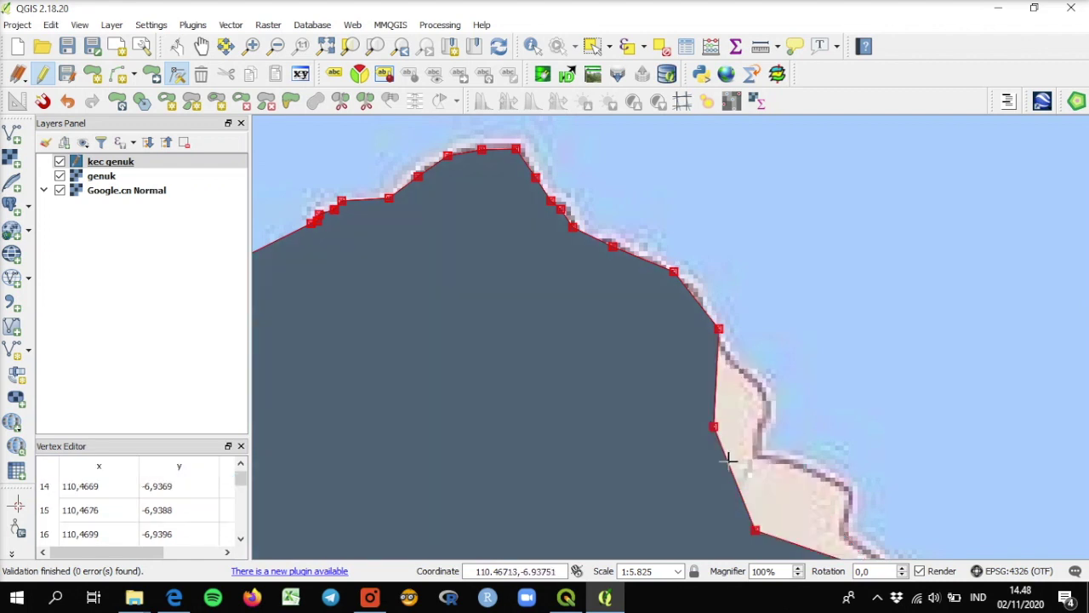
double_click(728, 460)
drag(726, 459, 761, 462)
Try moving the vertex north of that corner up to the upper coastline, and delete this vertex from the boundary.
drag(713, 425, 611, 233)
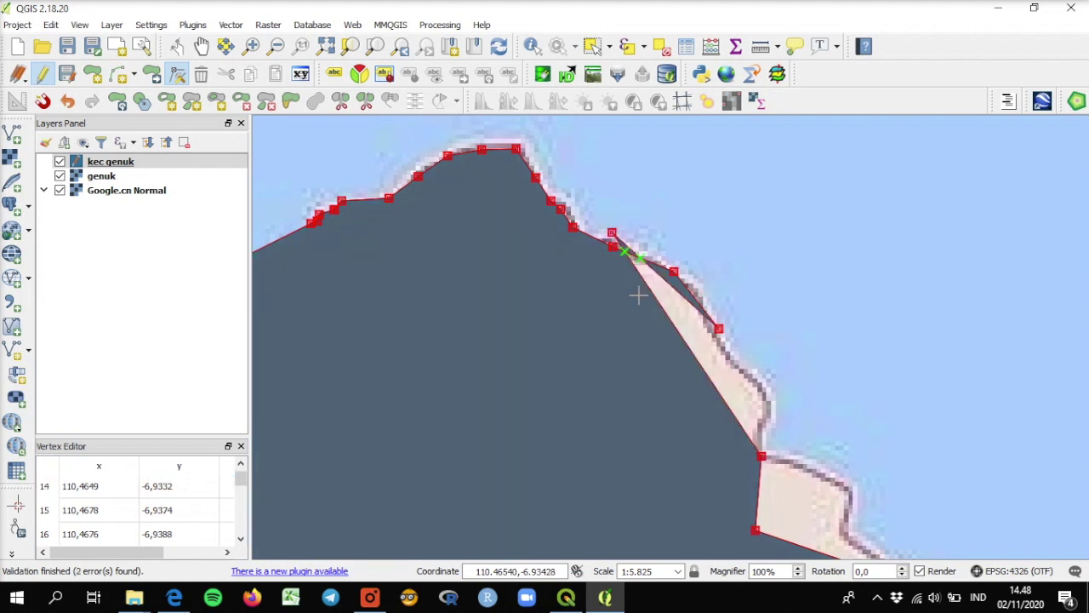
scroll(588, 237, up, 1)
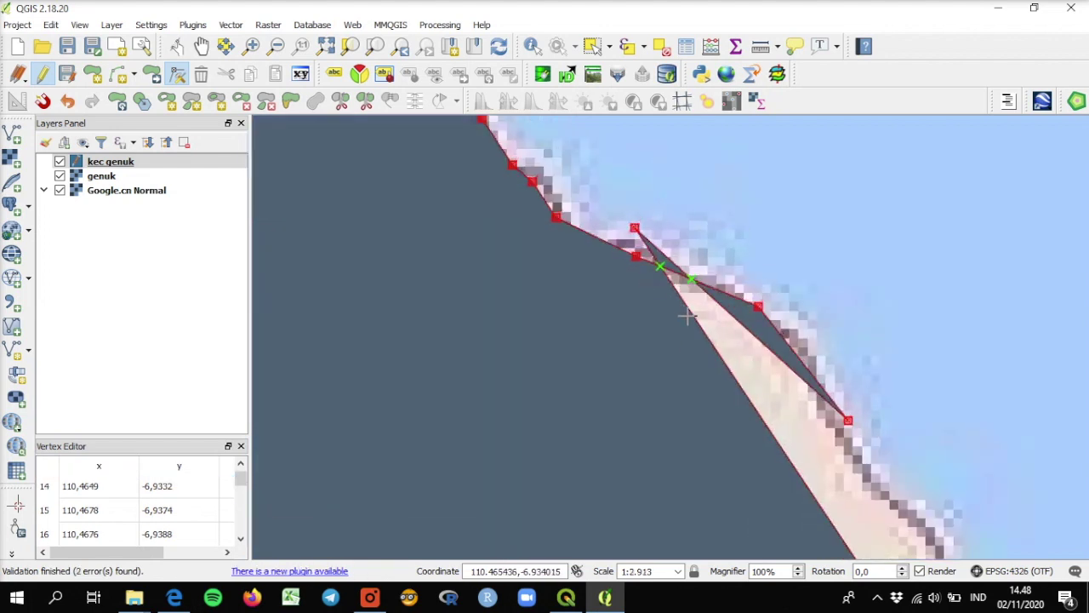
drag(634, 226, 675, 236)
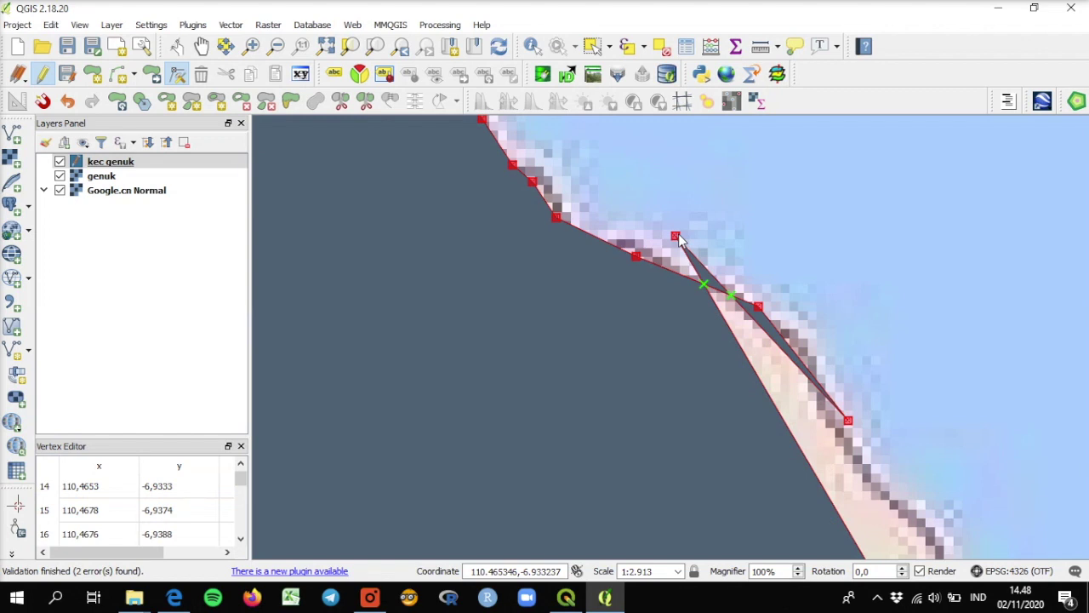
click(675, 235)
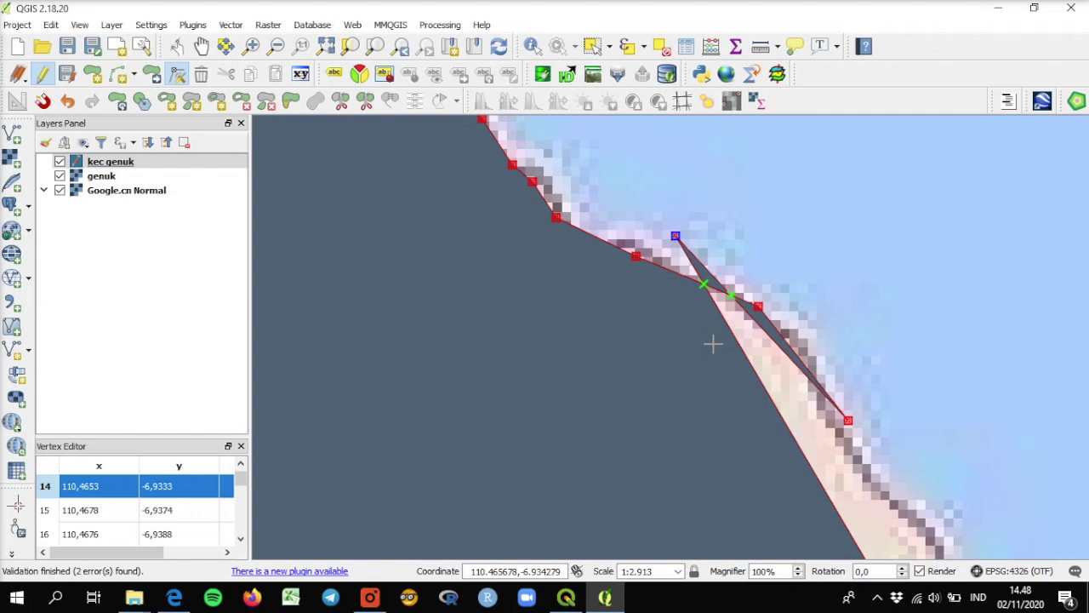
key(Delete)
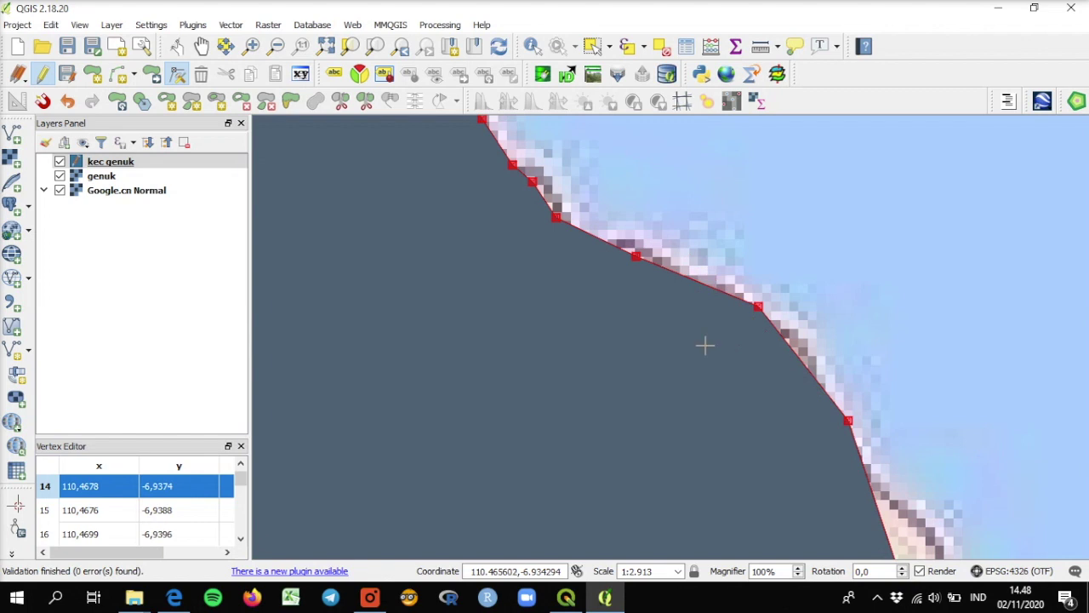
scroll(675, 330, down, 1)
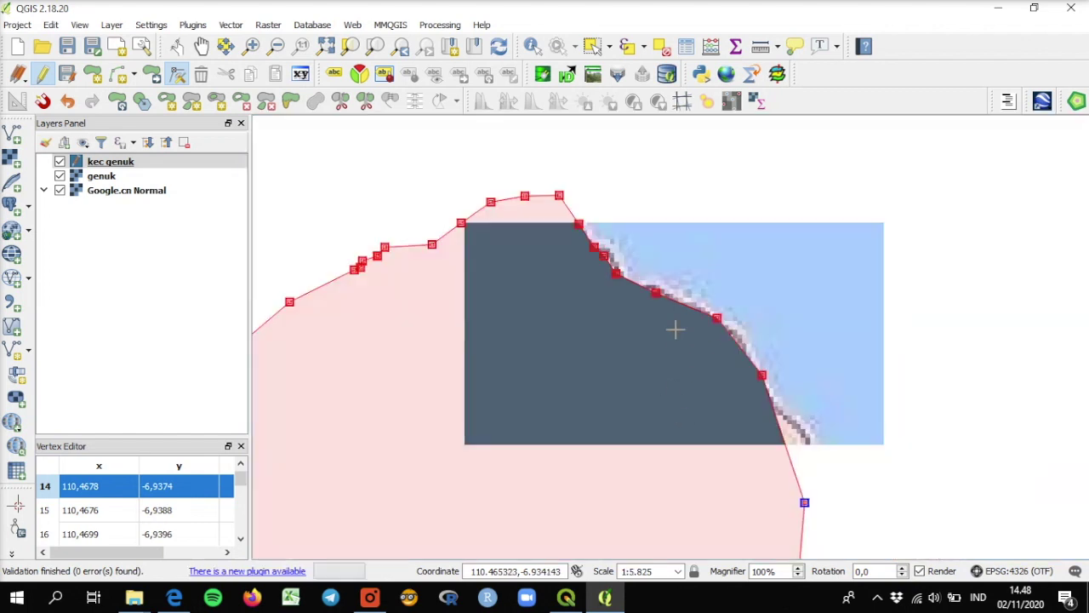
Try to reshape the boundary with Reshape Features by tracing the small coastal bulge north of the corner vertex.
click(289, 102)
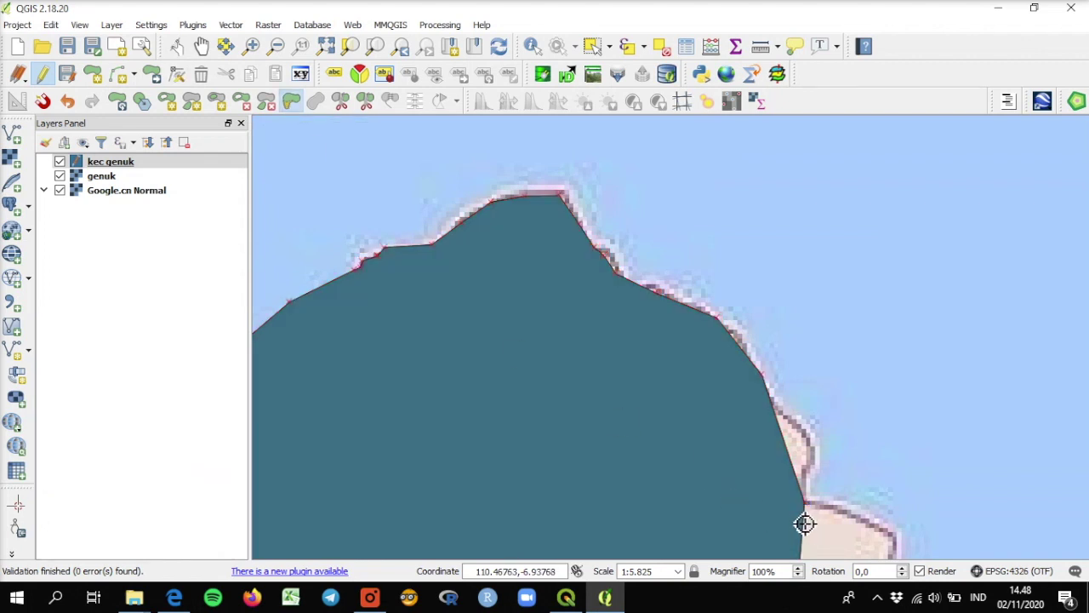
scroll(805, 523, up, 2)
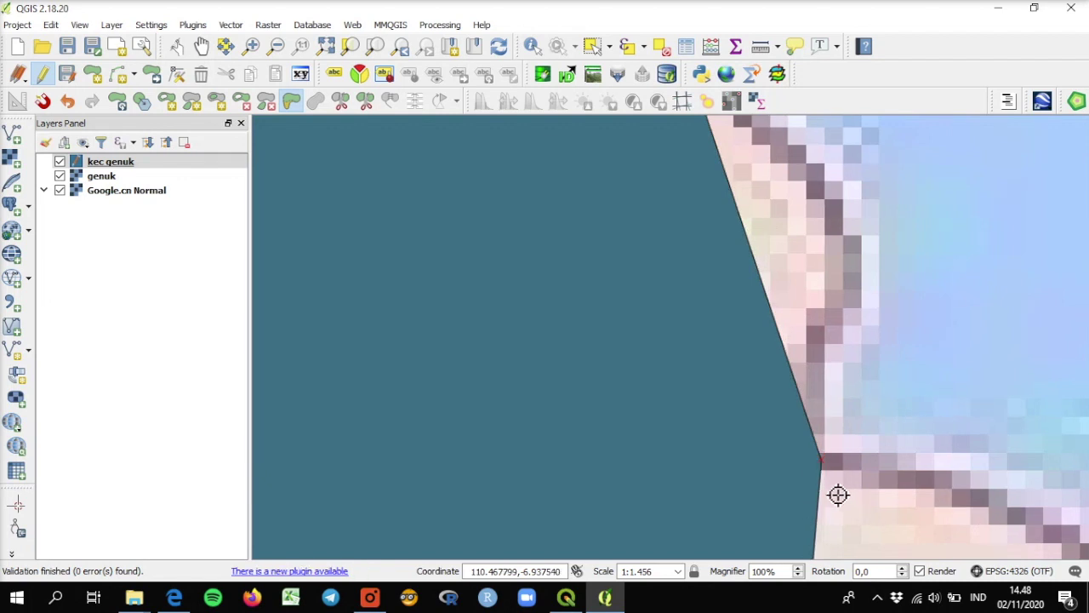
click(836, 489)
click(817, 413)
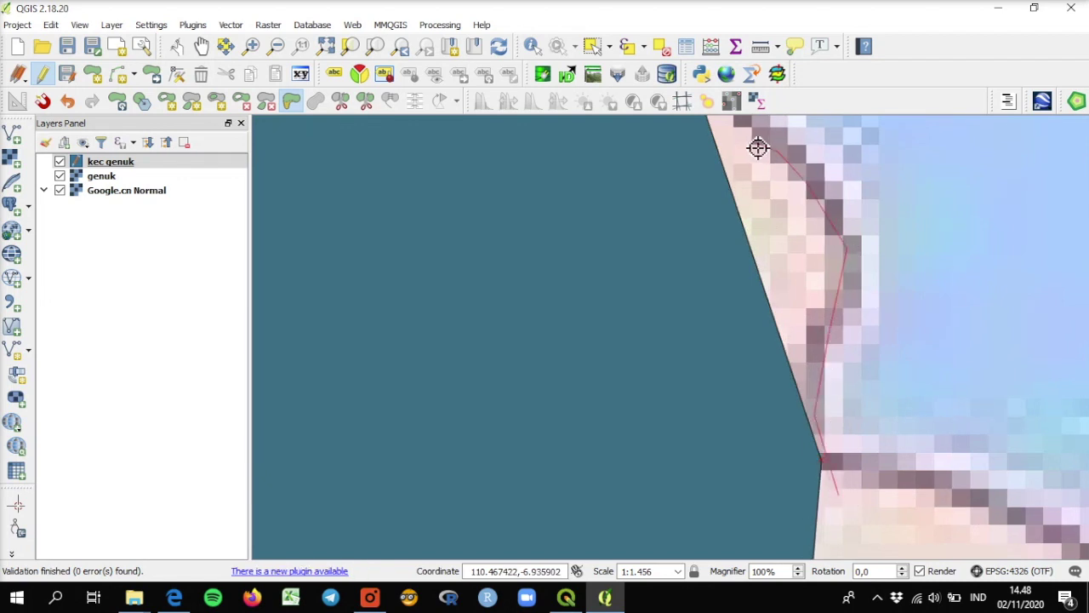
scroll(759, 147, down, 1)
scroll(757, 146, down, 1)
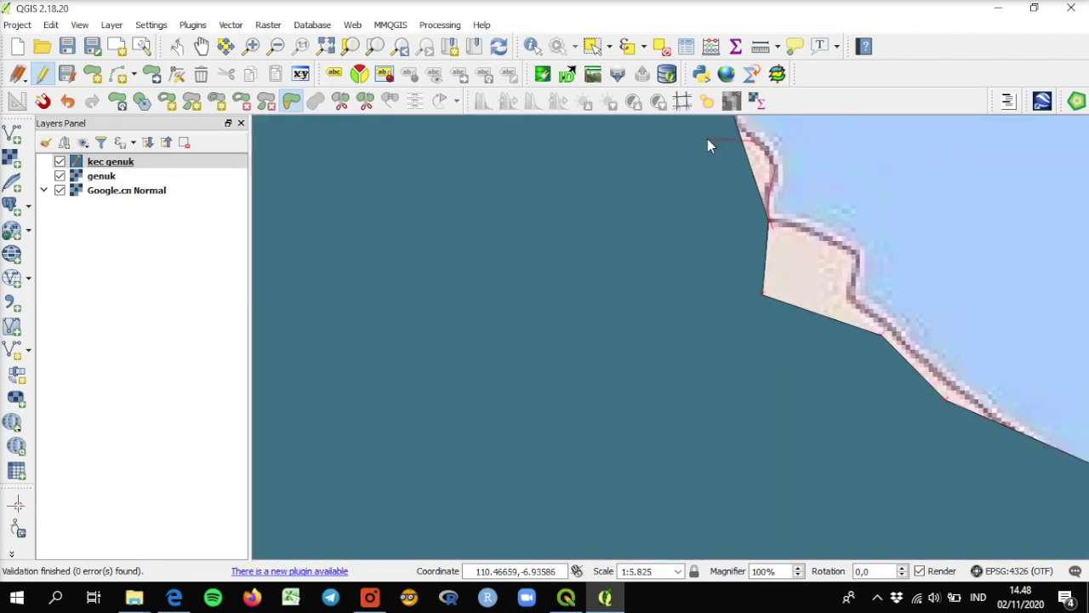
Reshape the boundary south of the corner vertex with Reshape Features, tracing the dark coastline across the larger notch.
scroll(796, 233, up, 2)
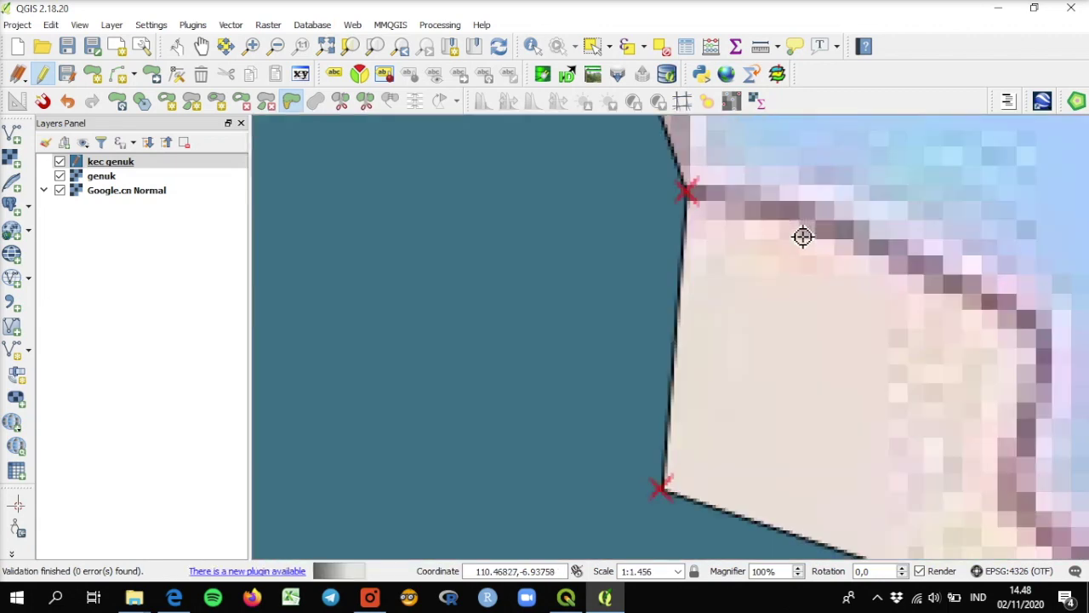
scroll(646, 216, down, 1)
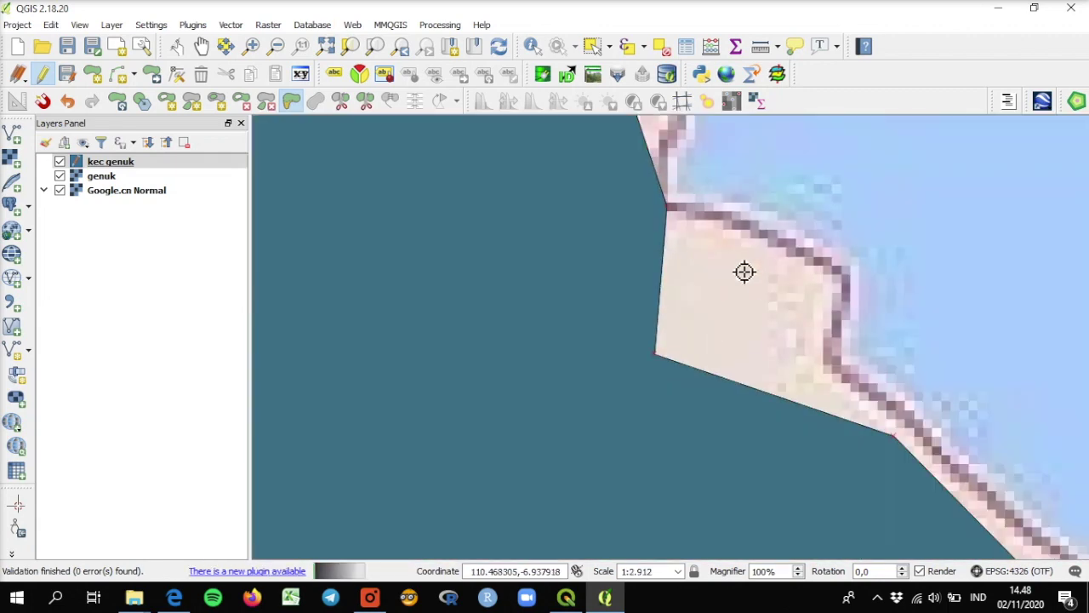
click(633, 190)
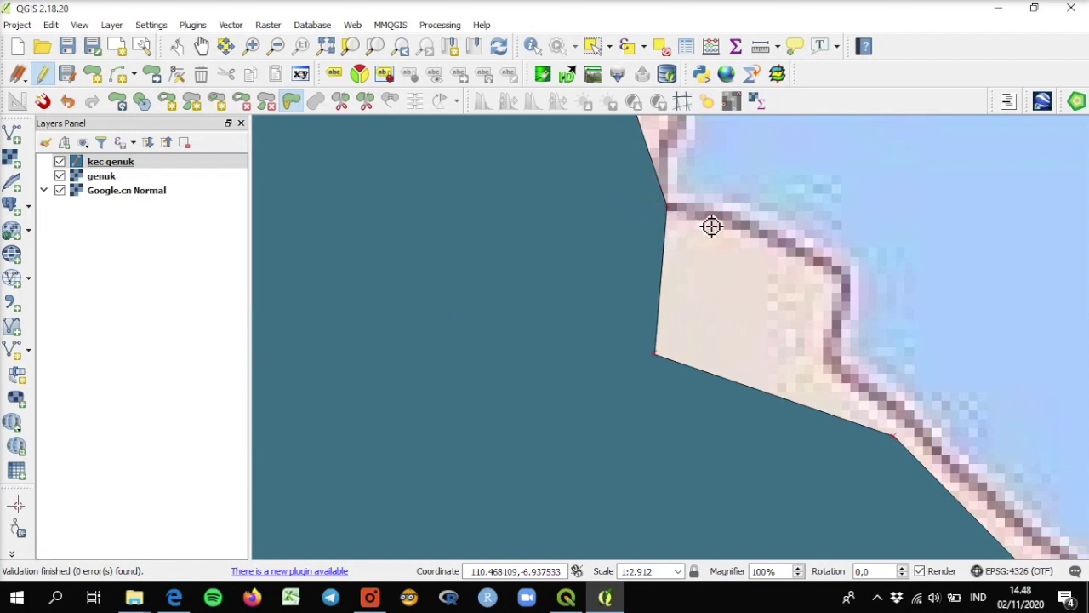
click(843, 272)
click(842, 360)
click(889, 432)
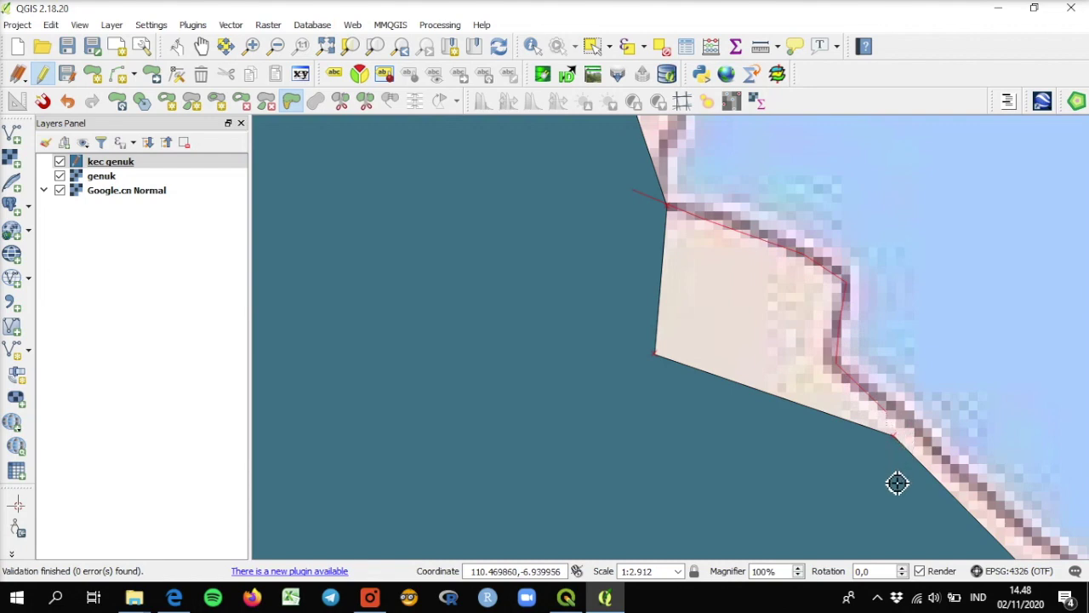
right_click(899, 484)
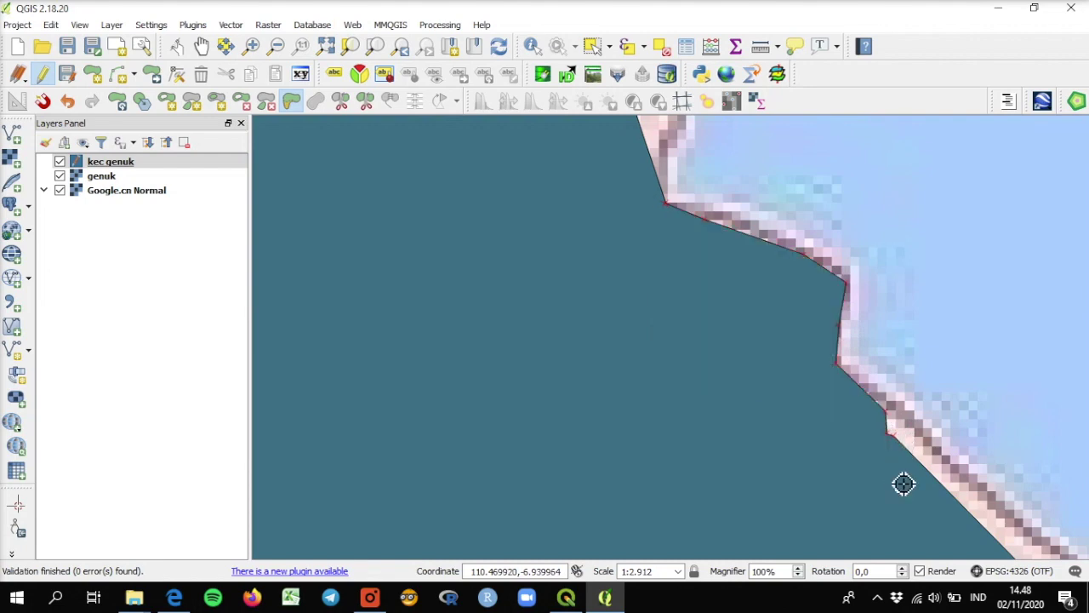
Inspect the kec genuk polygon's northern coast and northeastern edge against the map outline for remaining gaps.
scroll(778, 390, down, 1)
scroll(401, 306, down, 2)
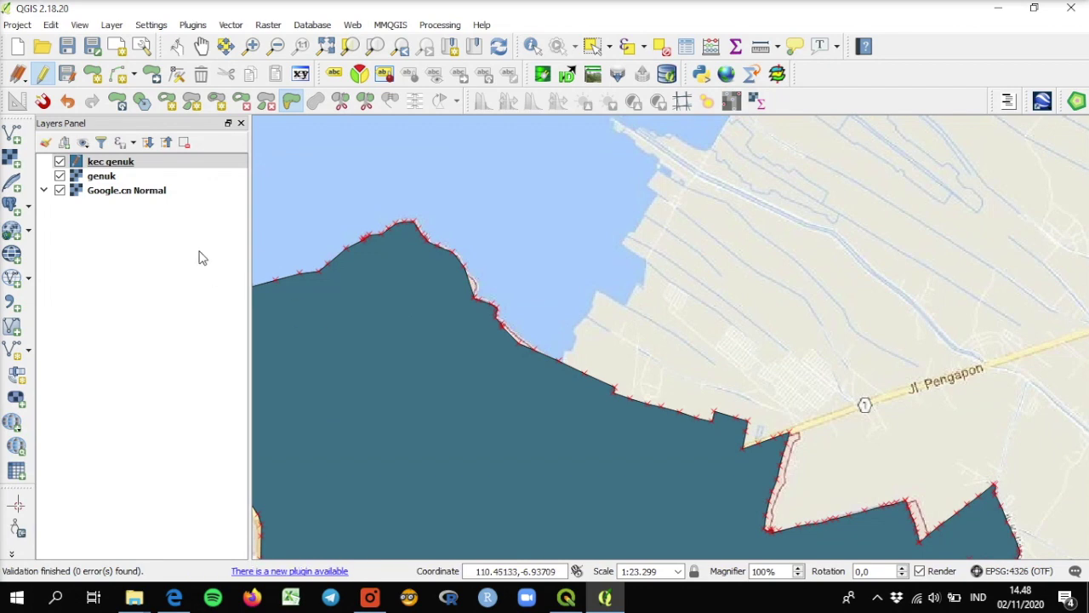
click(201, 46)
drag(413, 389, 520, 333)
scroll(547, 365, down, 1)
scroll(651, 353, up, 1)
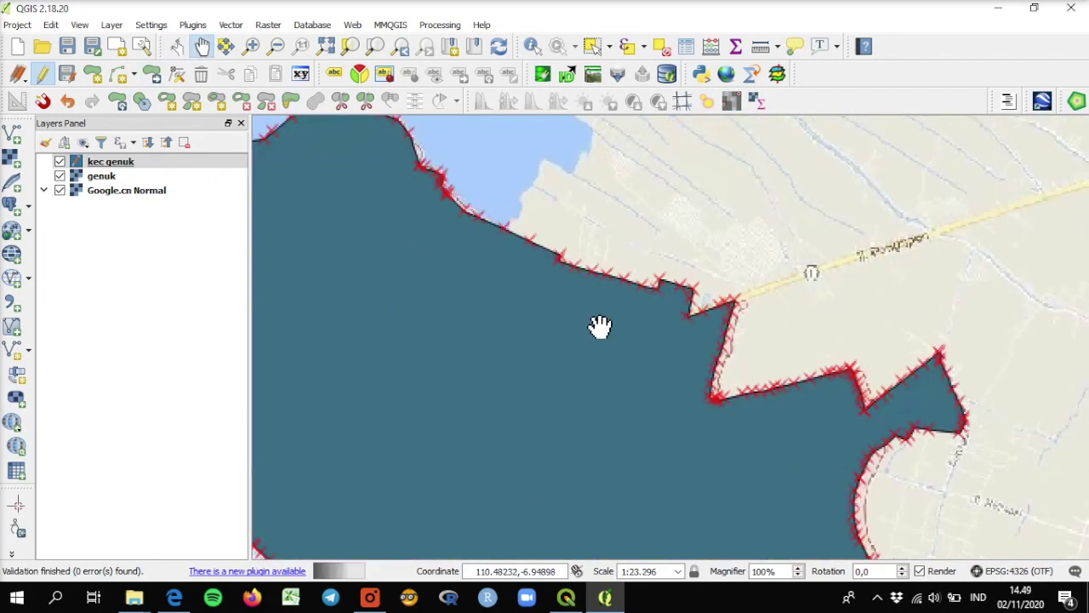
drag(412, 194, 654, 260)
scroll(655, 261, down, 1)
drag(696, 290, 590, 275)
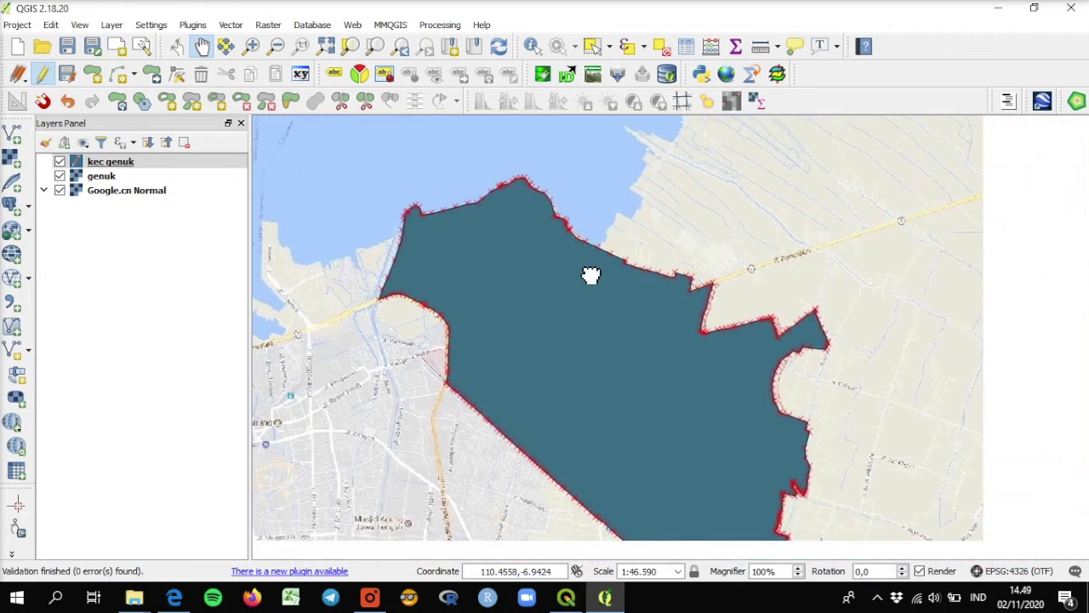
Set the fill transparency of the kec genuk layer to 71% in its style properties and apply it.
right_click(124, 165)
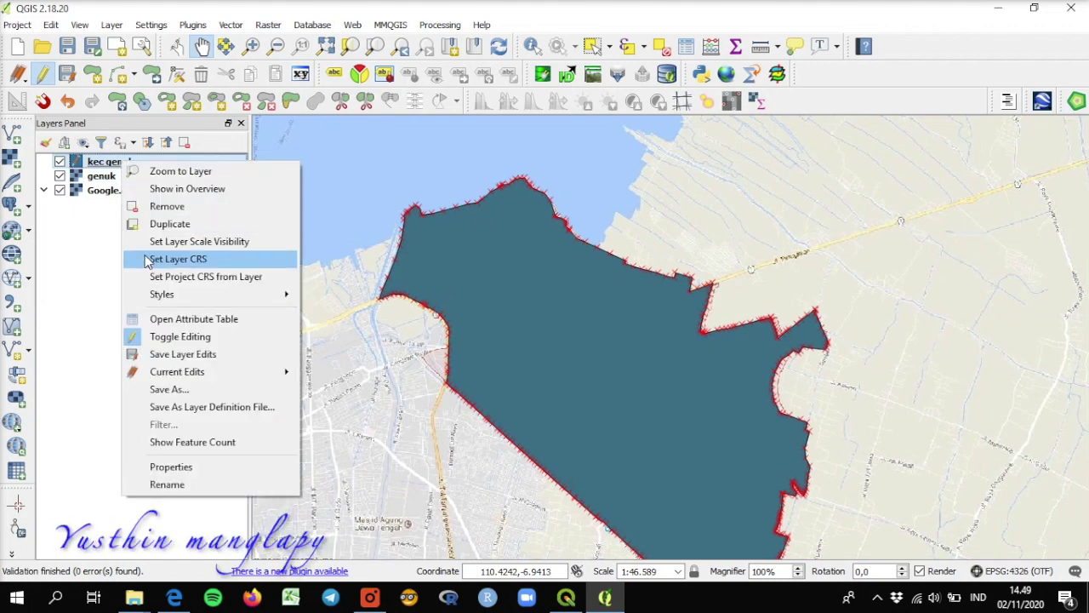
click(156, 466)
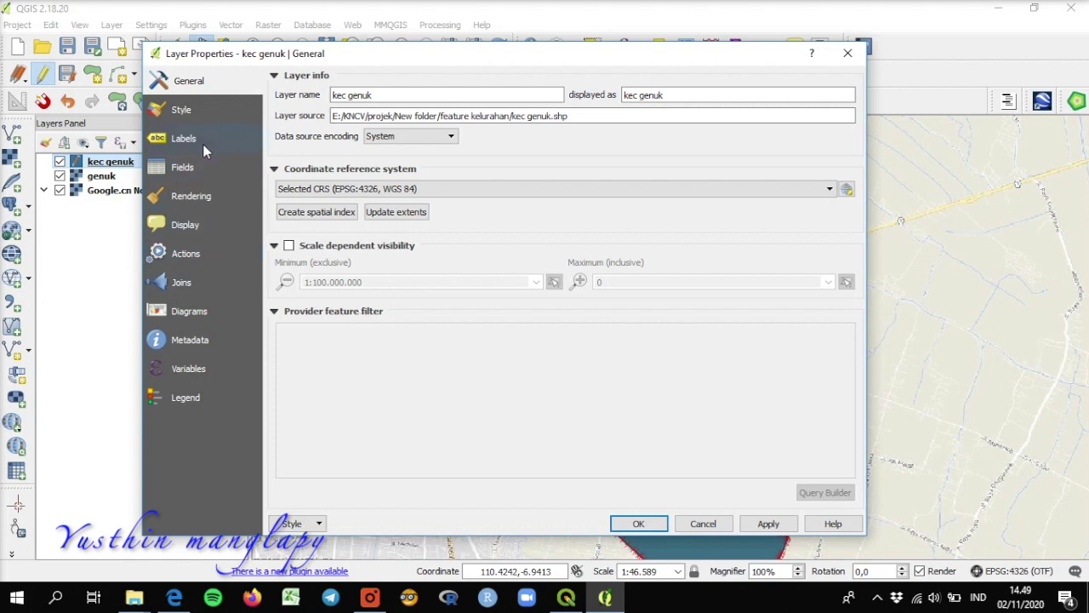
click(183, 112)
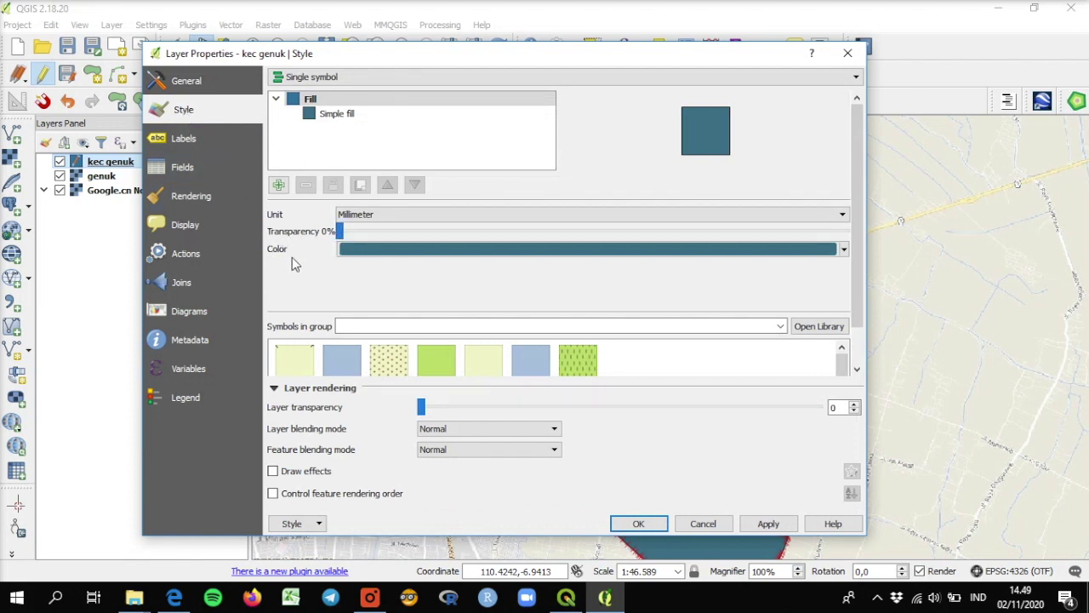
drag(339, 234, 702, 259)
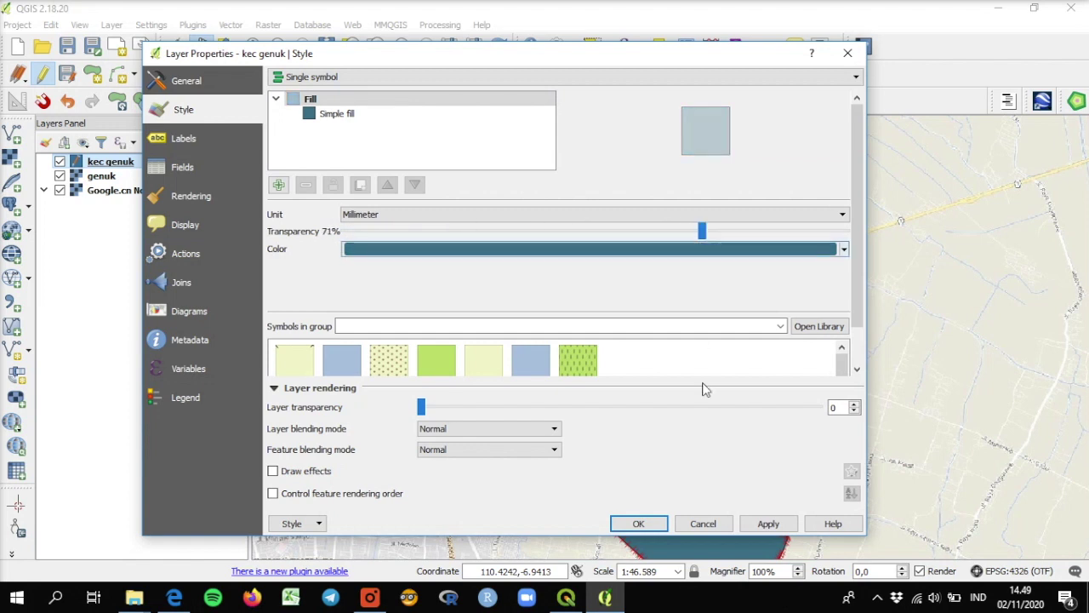
click(766, 525)
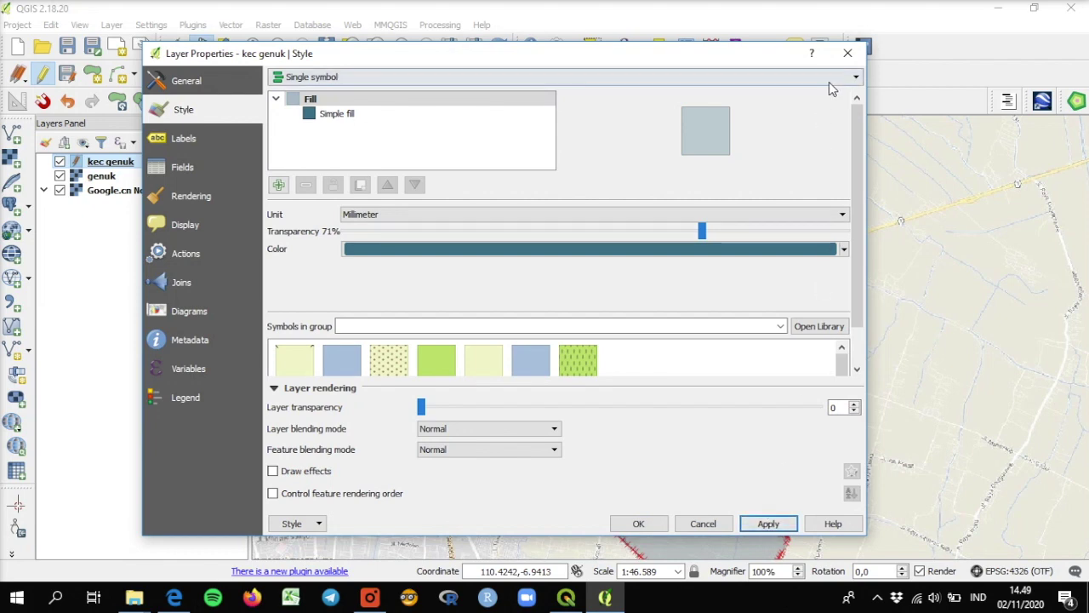
click(847, 55)
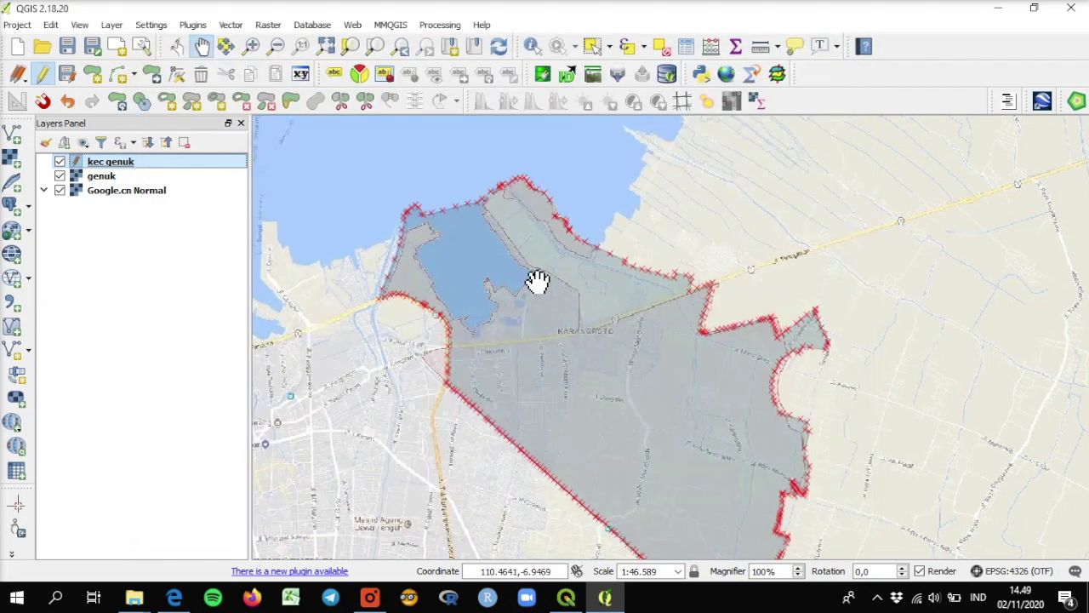
Add the raster map bangetayu kulon.jpg from the genuk folder as a layer.
scroll(533, 214, up, 2)
scroll(530, 211, down, 2)
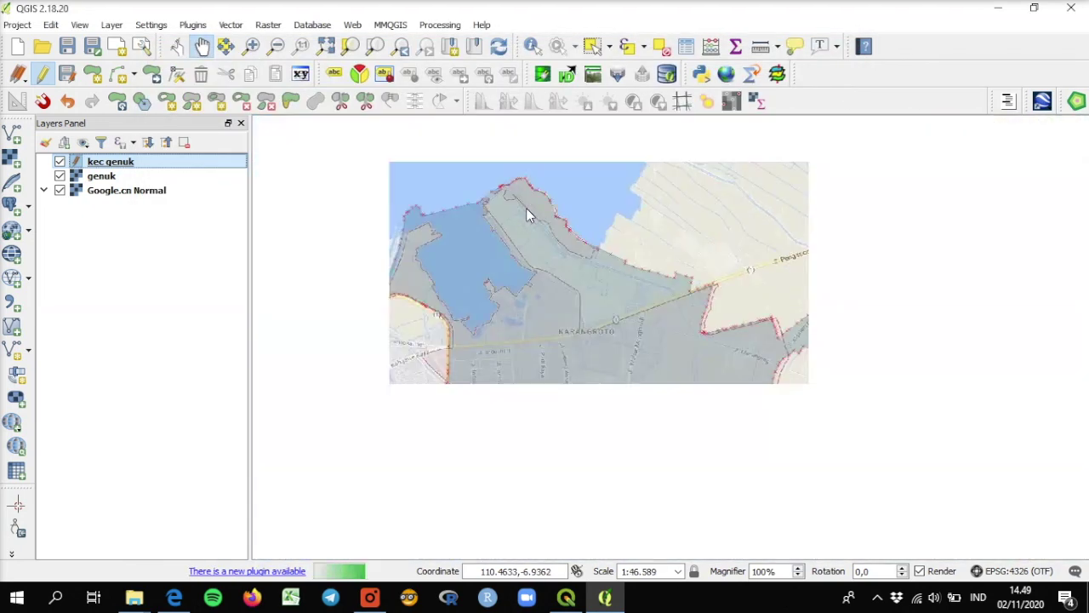
scroll(528, 214, down, 1)
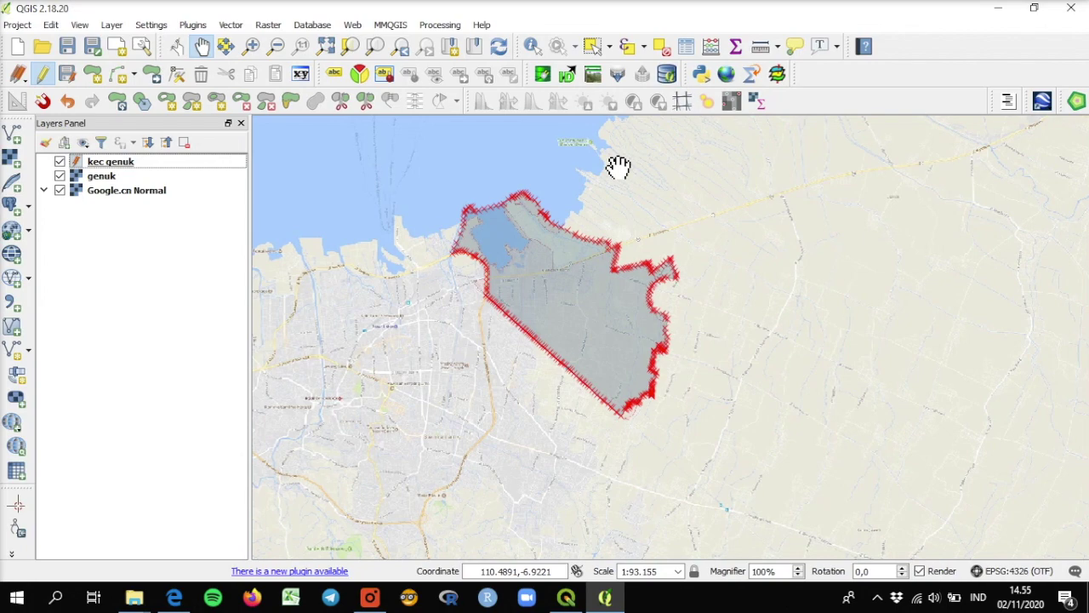
click(12, 157)
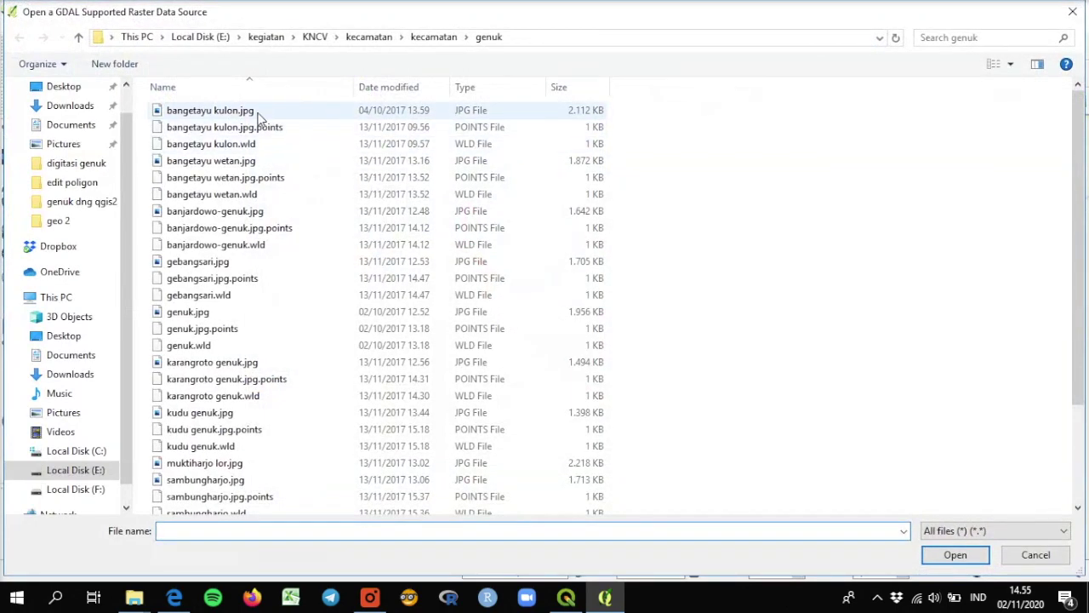
double_click(259, 113)
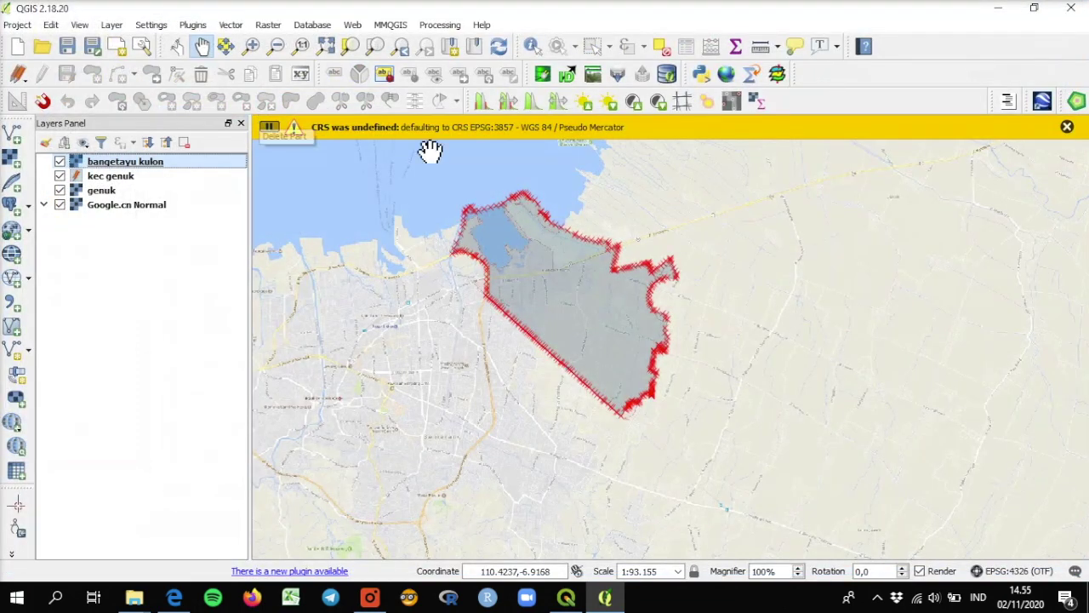
click(1068, 128)
Set the bangetayu kulon layer's coordinate reference system to the project CRS, EPSG:4326 - WGS 84.
right_click(158, 165)
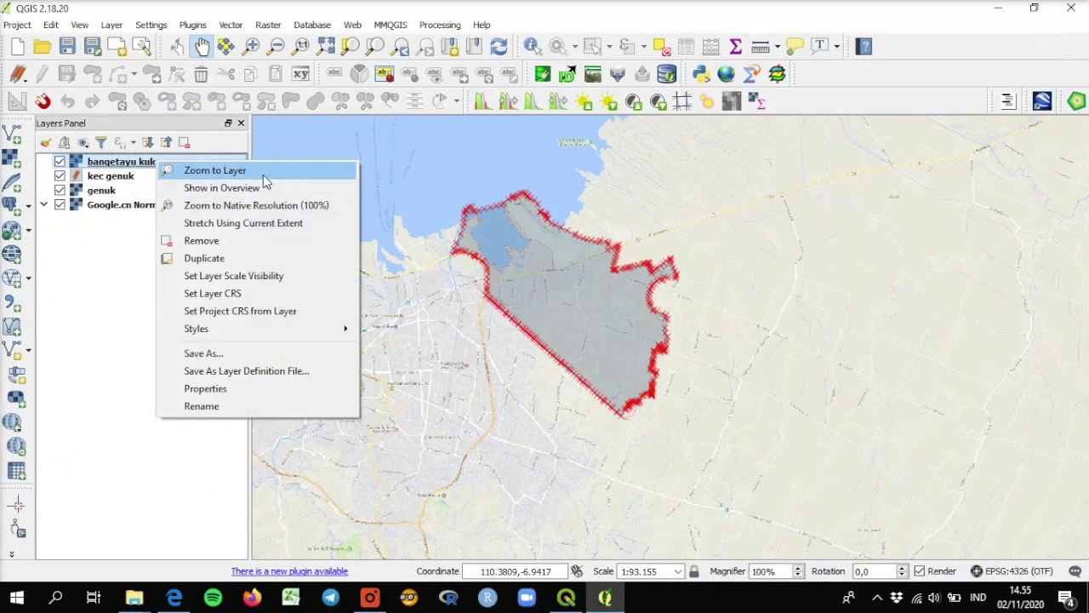
click(228, 390)
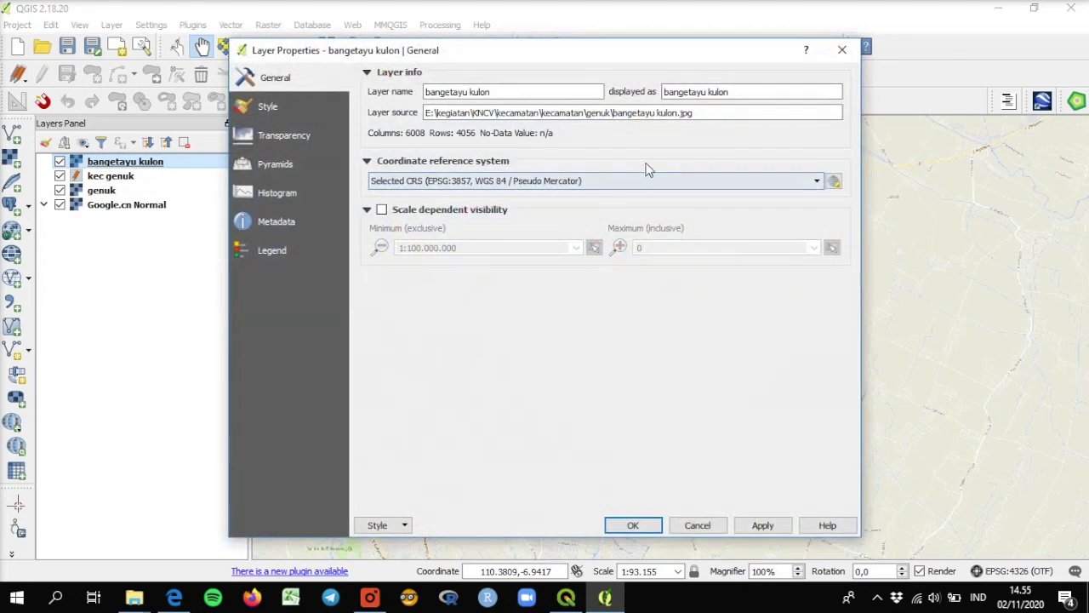
click(449, 183)
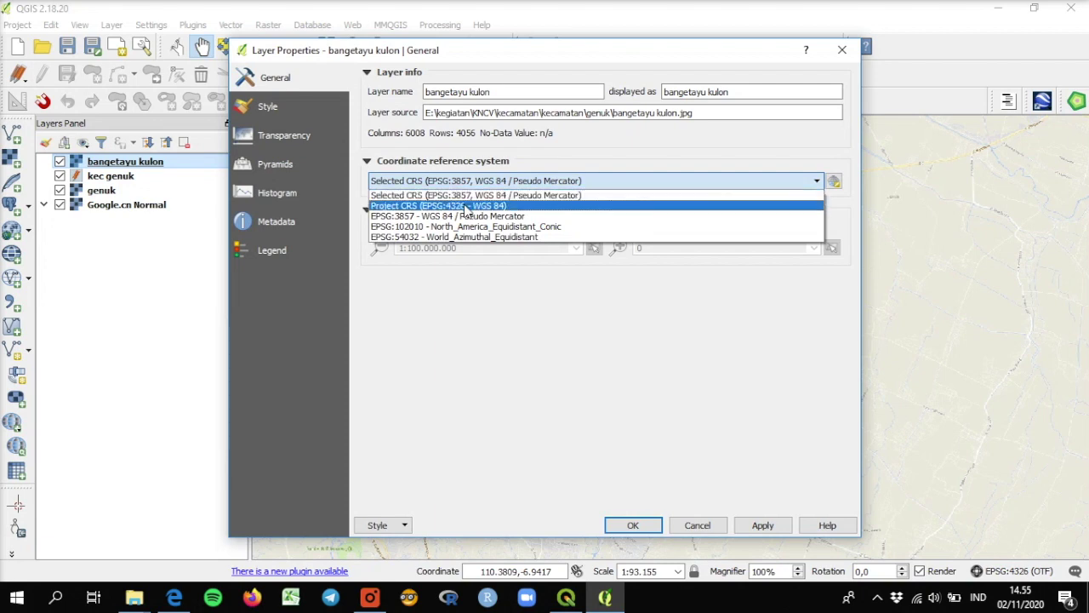
click(464, 205)
click(757, 526)
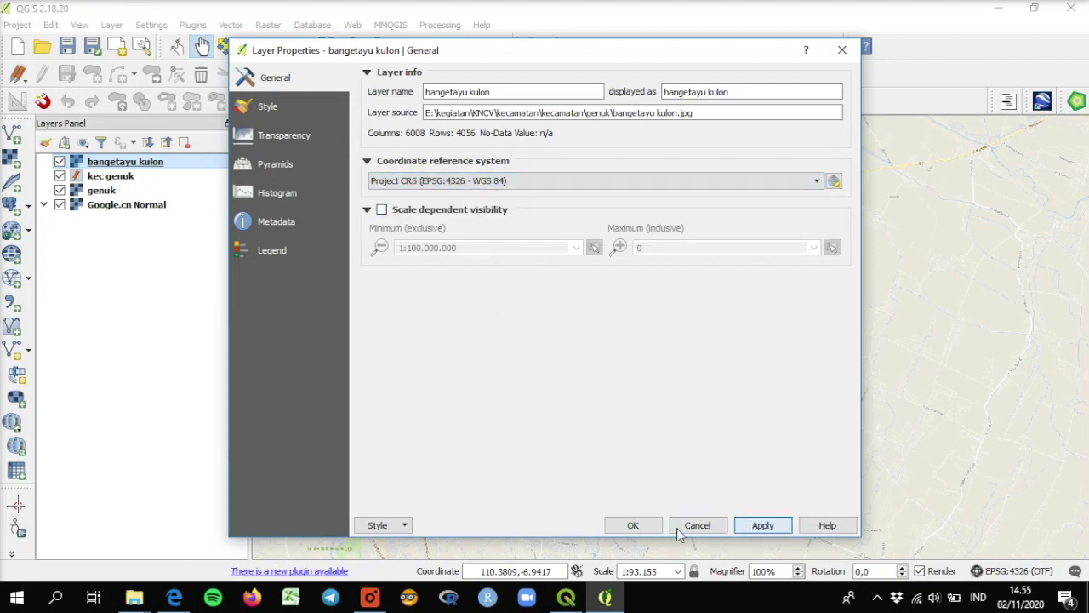
click(634, 525)
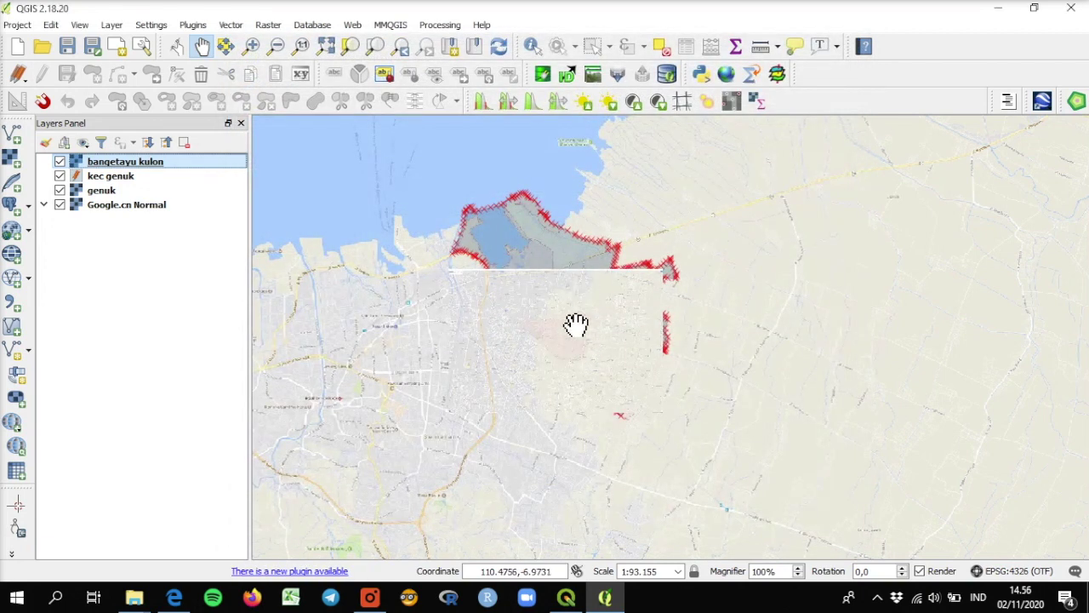
Move the bangetayu kulon layer directly beneath kec genuk in the layer order and hide the genuk layer.
scroll(575, 287, up, 1)
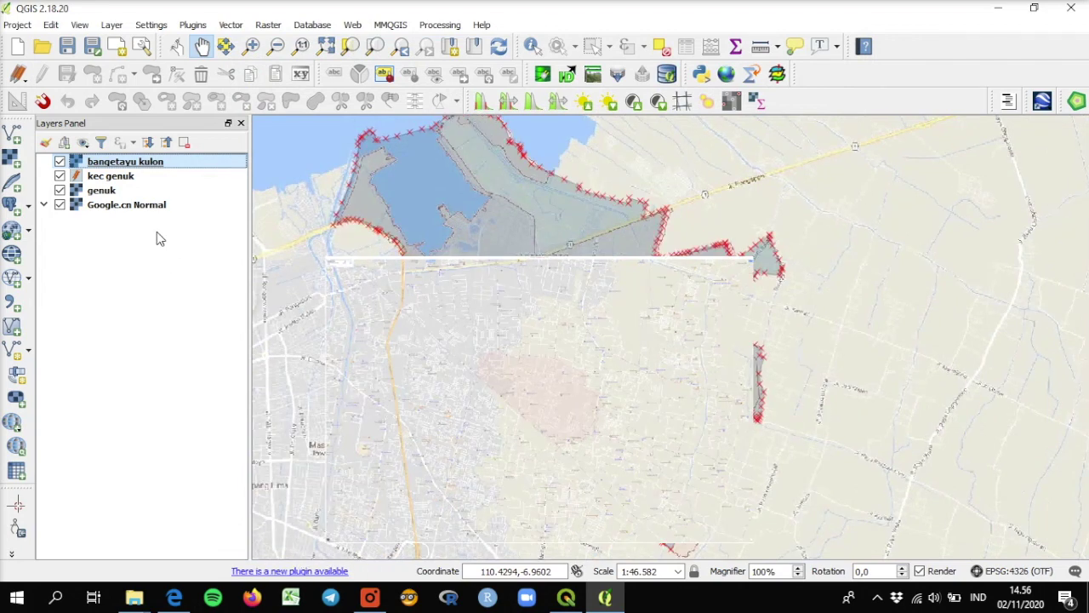
drag(125, 161, 130, 191)
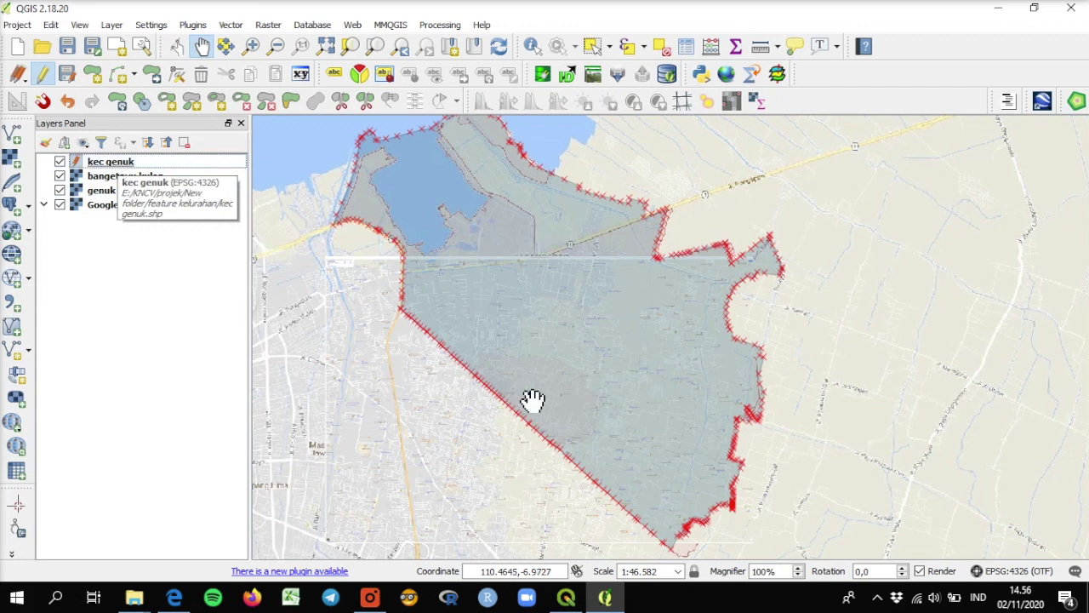
click(59, 191)
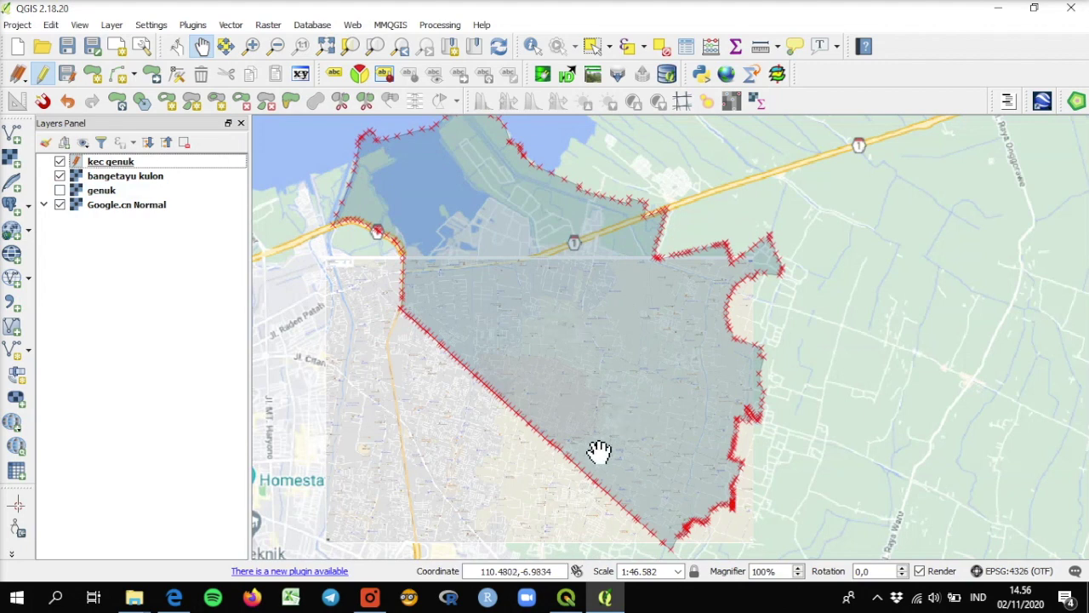
Examine the shaded Bangetayu Kulon area on the raster with kec genuk hidden and shown, comparing its outline with the polygon's southwestern boundary.
scroll(548, 421, up, 2)
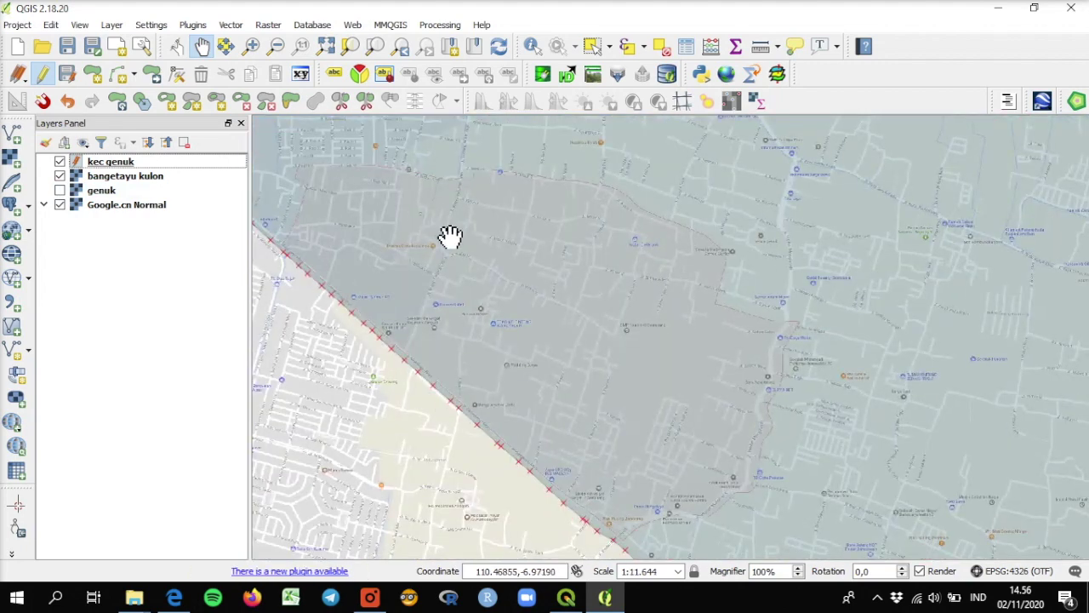
drag(449, 238, 530, 290)
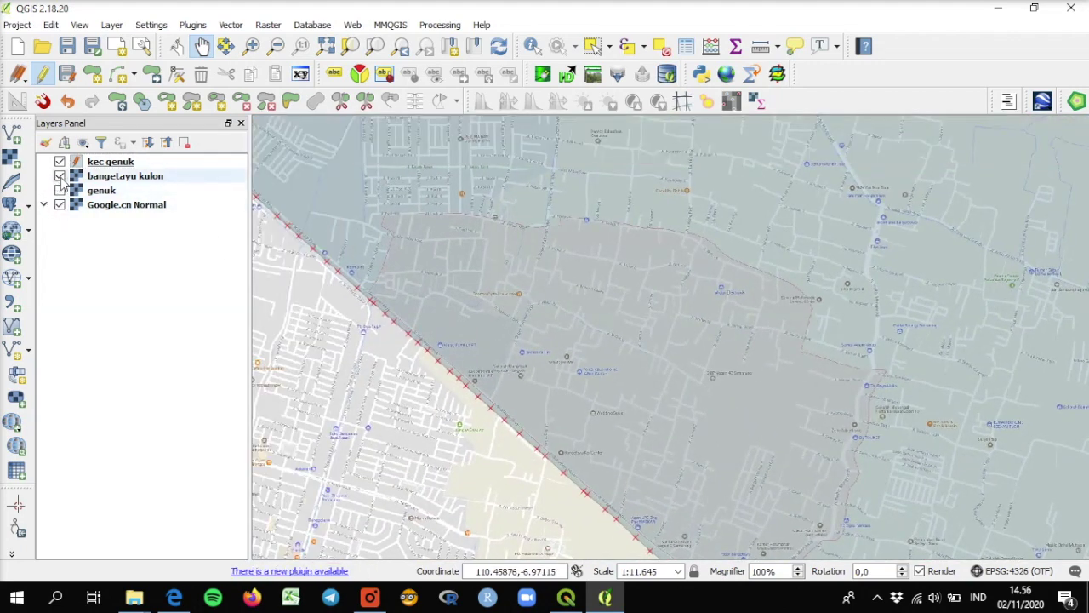
click(59, 162)
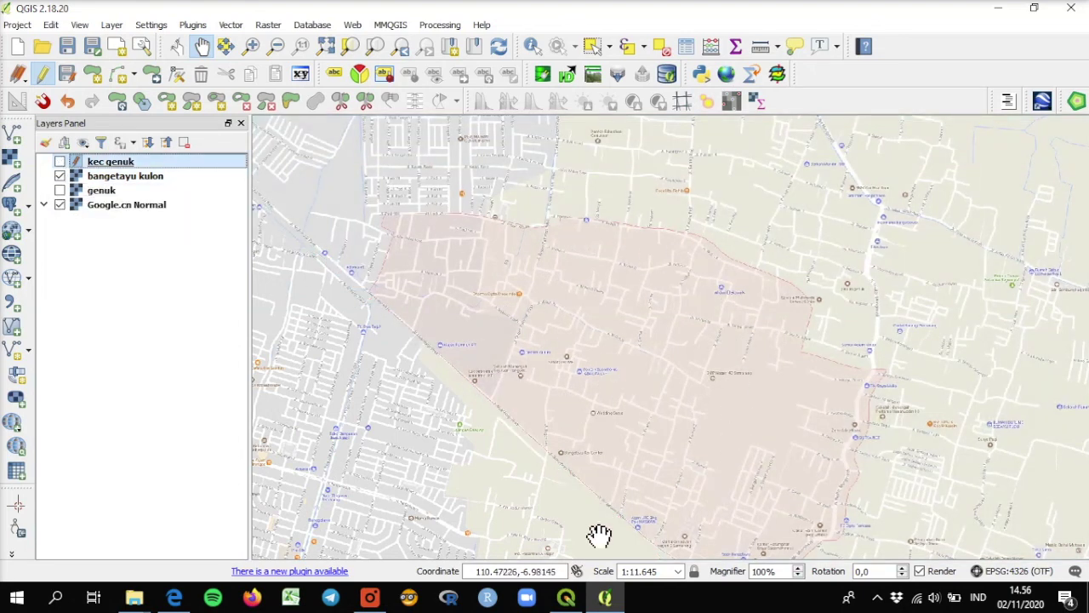
click(59, 162)
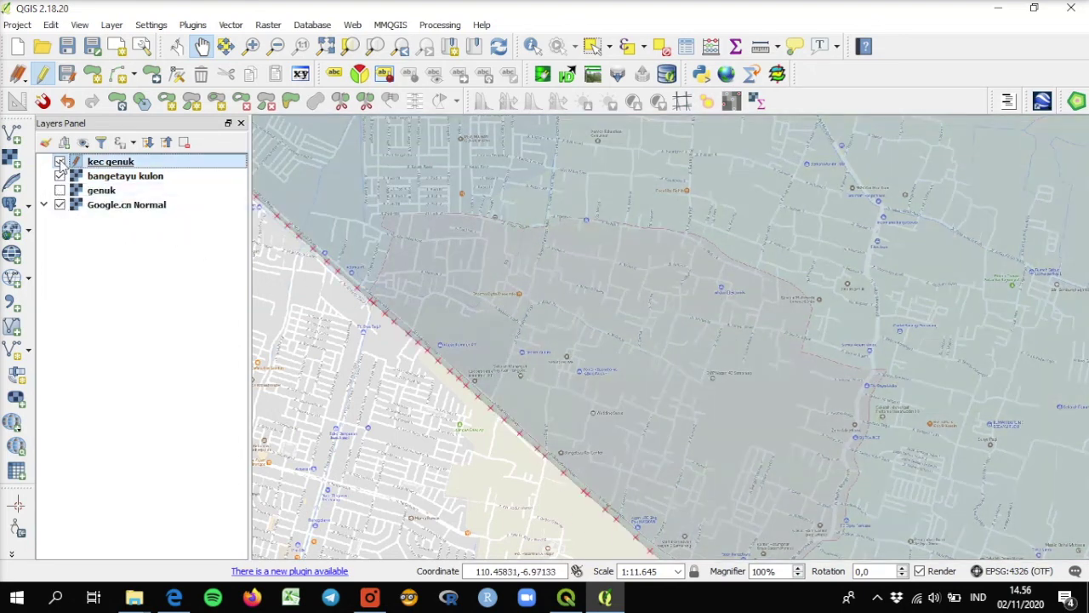
scroll(611, 298, down, 1)
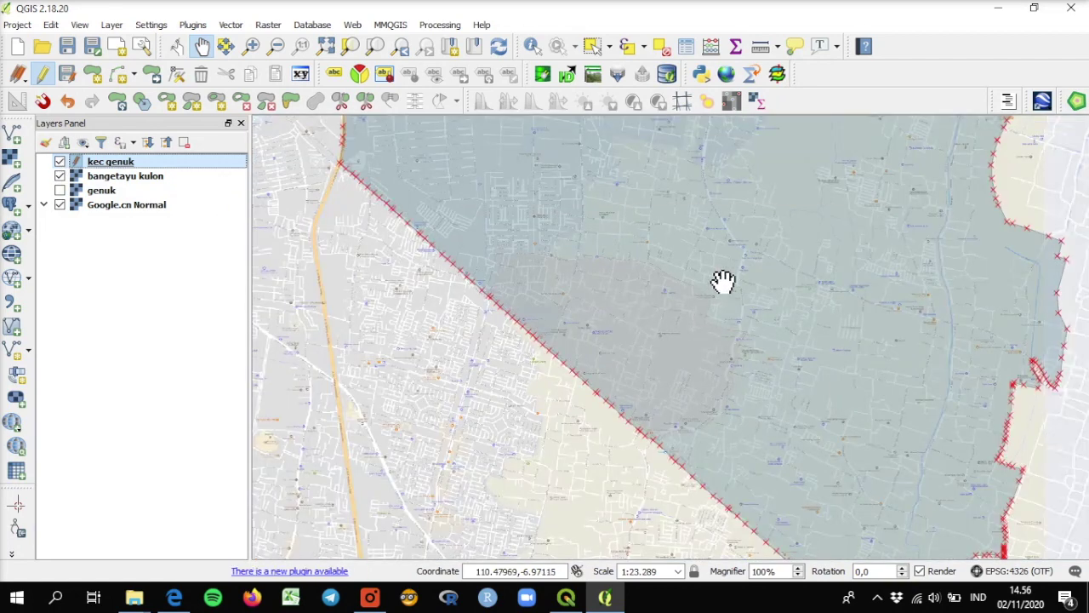
scroll(719, 281, down, 1)
drag(730, 273, 656, 358)
scroll(656, 358, down, 1)
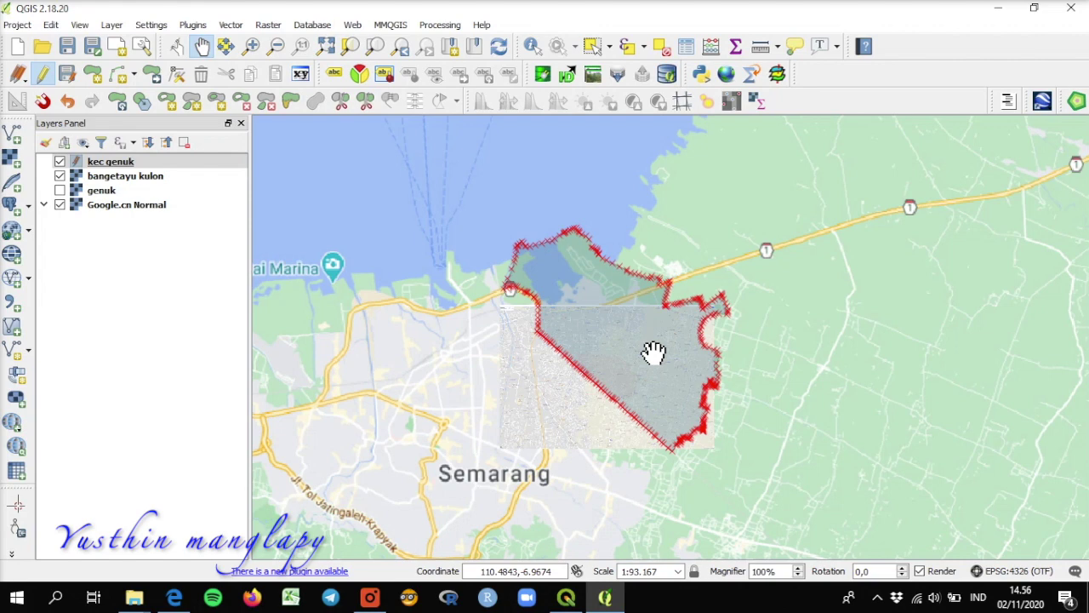
scroll(627, 367, up, 2)
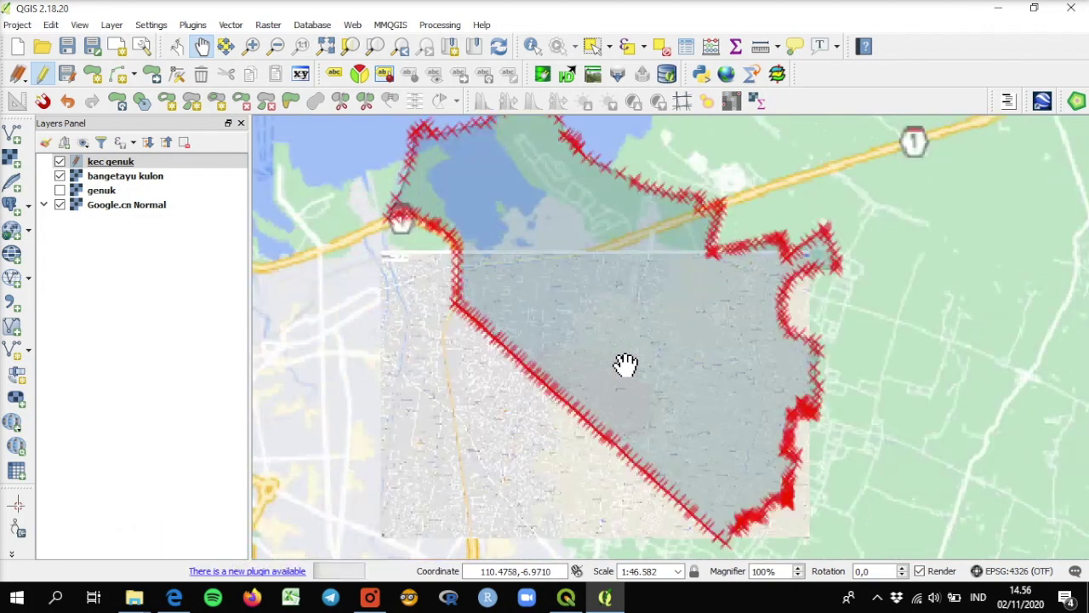
drag(578, 432, 591, 394)
scroll(596, 356, up, 1)
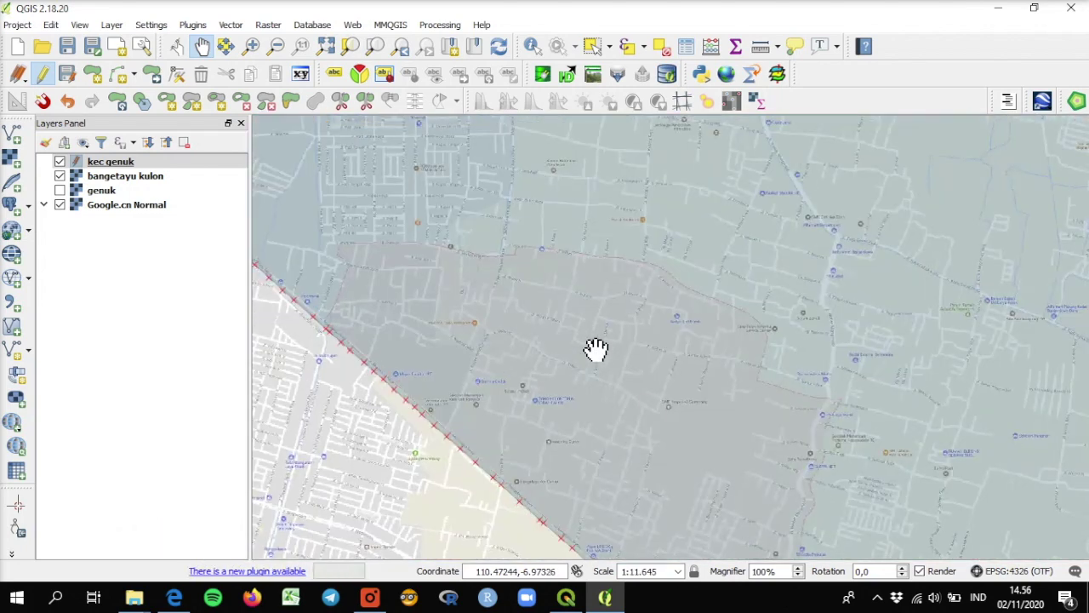
drag(606, 382, 635, 280)
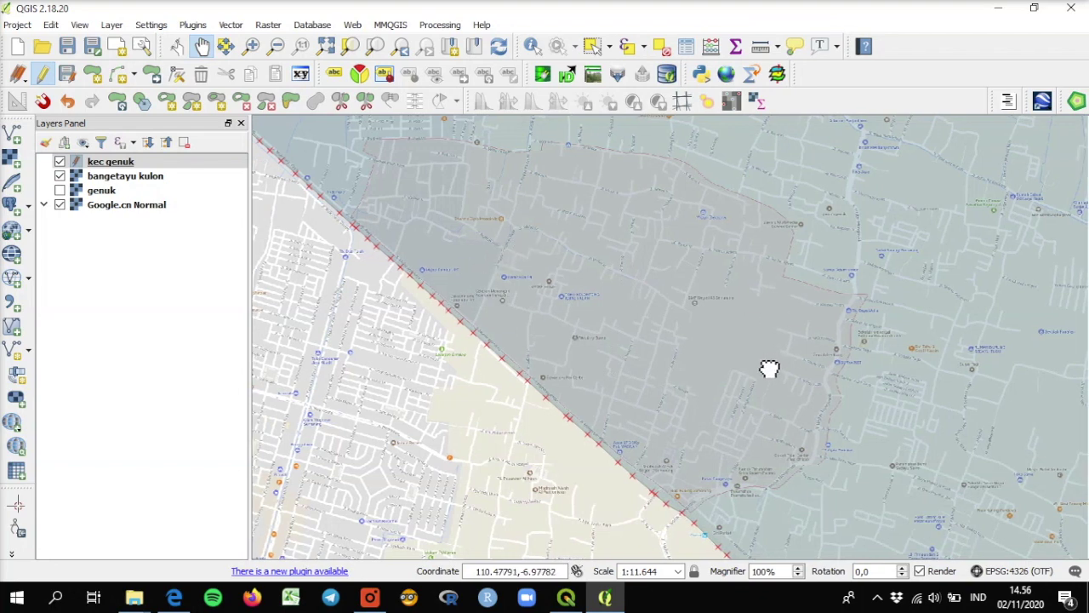
drag(771, 369, 754, 385)
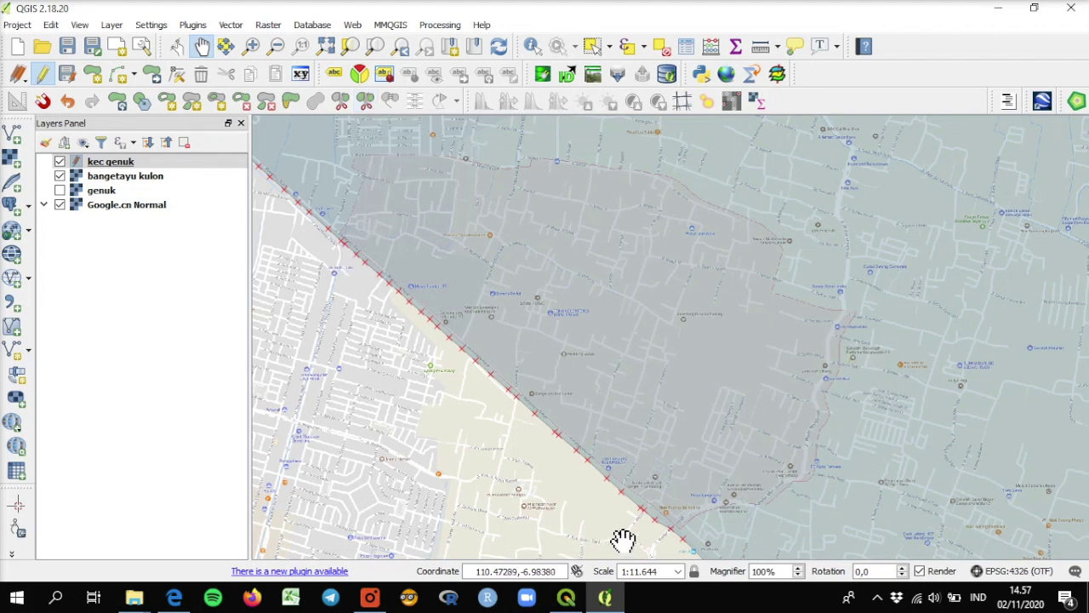
Try to cut a small trial area off the kec genuk polygon's southwestern edge with Split Features, starting just inside the boundary.
click(342, 103)
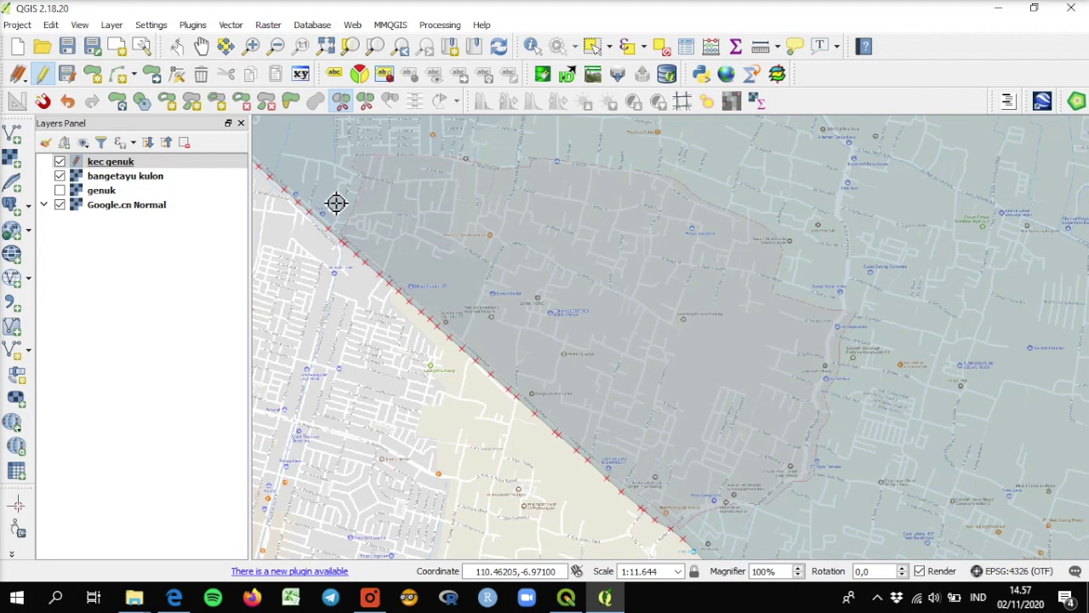
scroll(354, 242, up, 1)
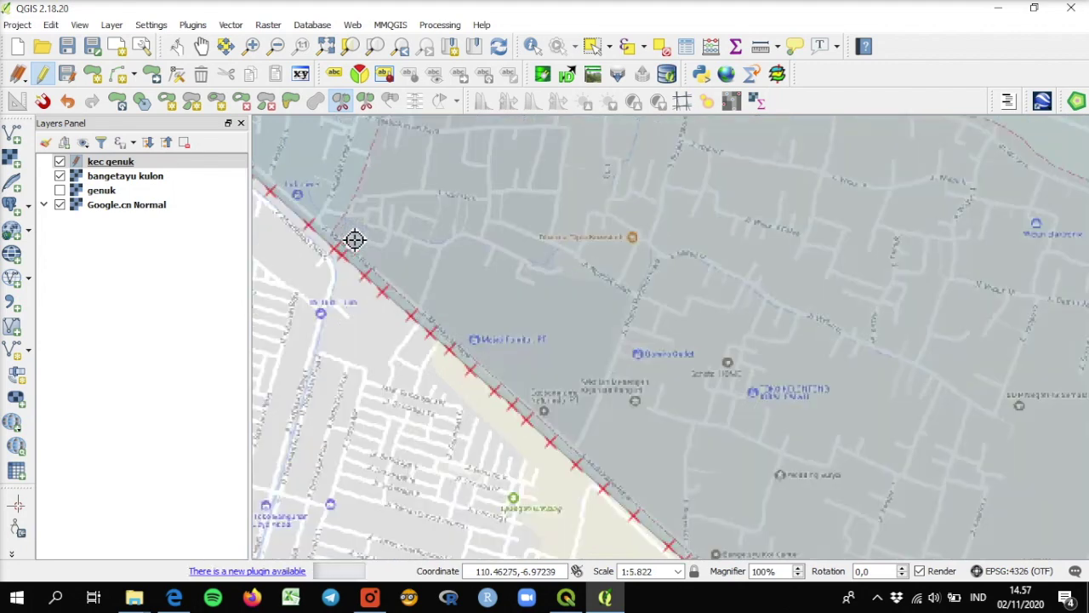
click(337, 226)
click(403, 189)
click(452, 211)
click(462, 268)
click(435, 366)
right_click(433, 365)
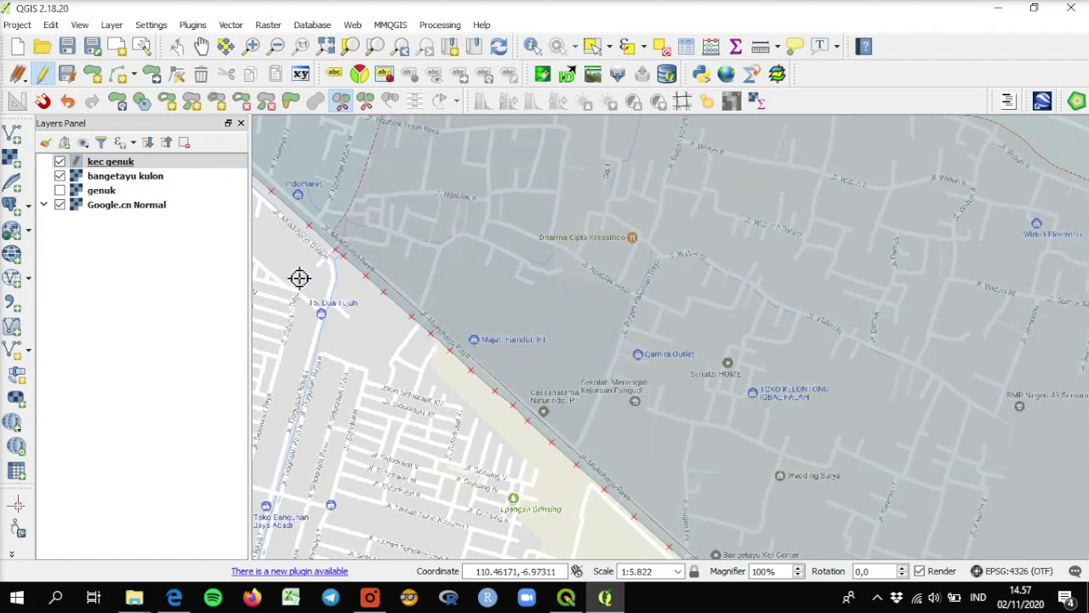
Split a small trial area off the polygon with a line starting and ending outside its southwestern boundary, and undo the split.
click(357, 206)
click(442, 195)
click(489, 218)
click(474, 331)
click(445, 393)
right_click(440, 393)
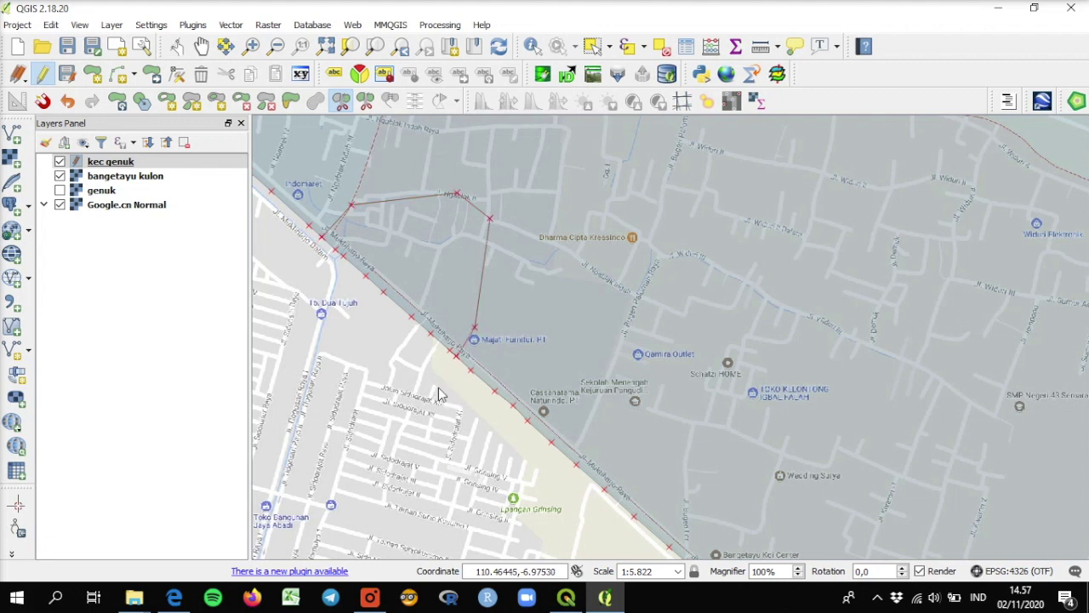
key(ctrl+z)
Start a Split Features line outside kec genuk's southwestern boundary near Jl. Muktiharjo Raya and trace Bangetayu Kulon's western edge past Jl. Ngablak Indah Raya.
scroll(503, 203, down, 1)
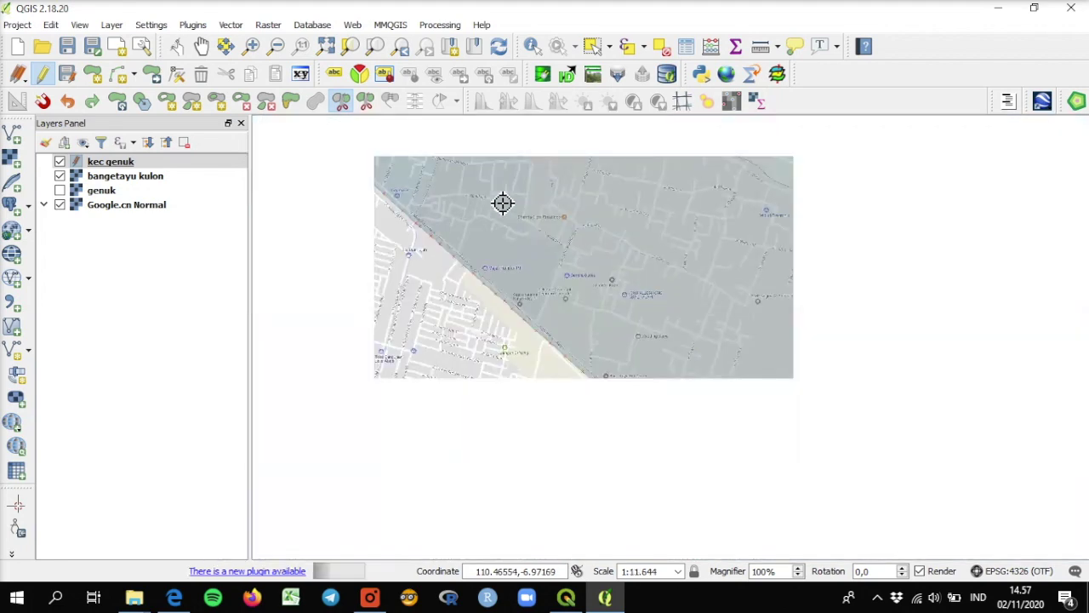
click(201, 48)
drag(452, 190, 409, 389)
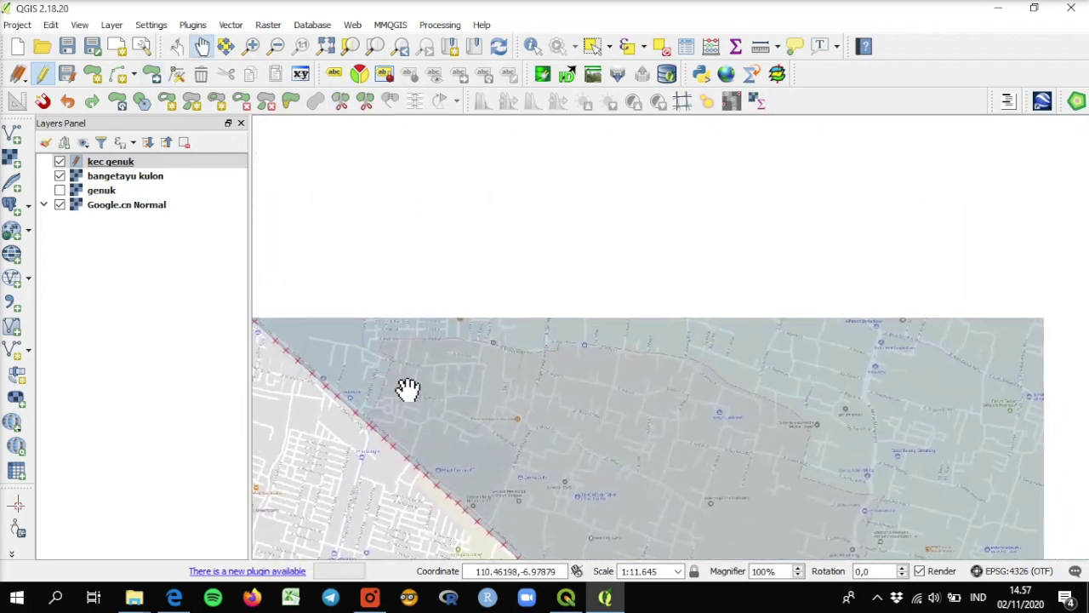
click(341, 106)
scroll(437, 437, up, 2)
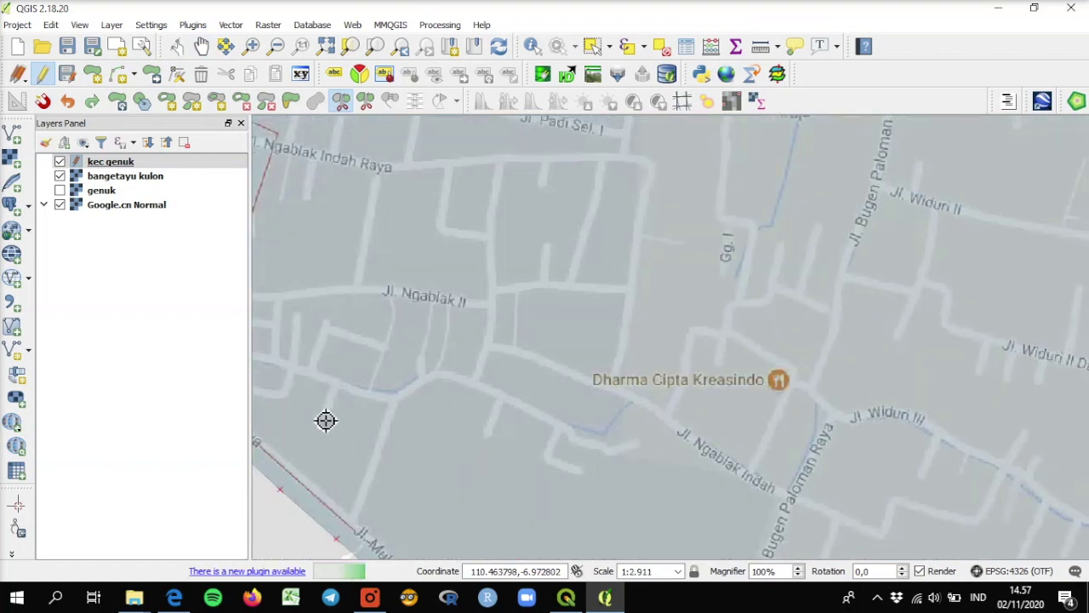
click(200, 46)
drag(287, 238, 469, 287)
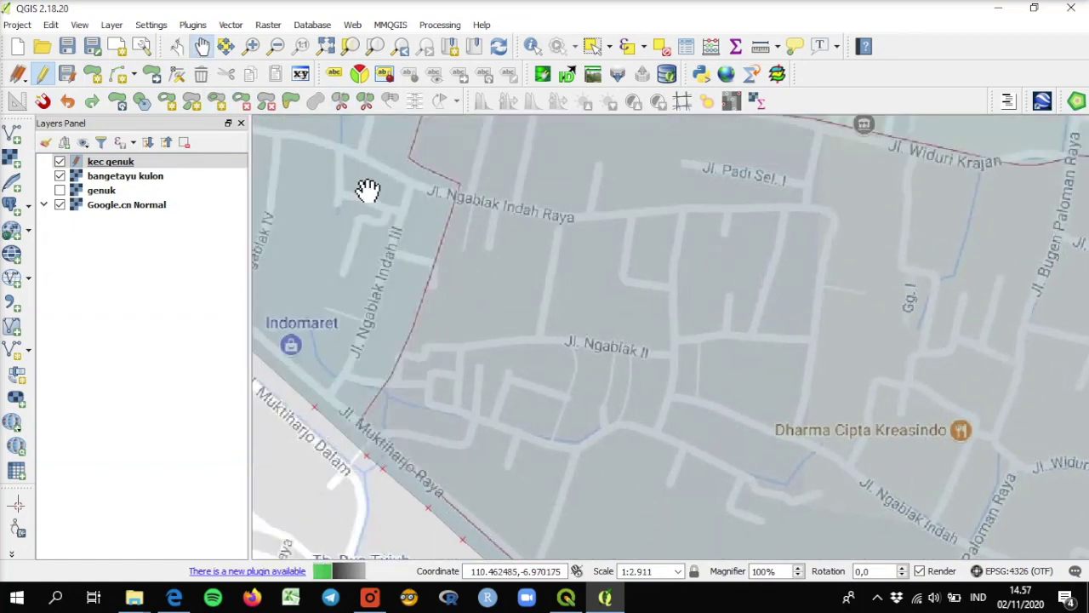
click(341, 102)
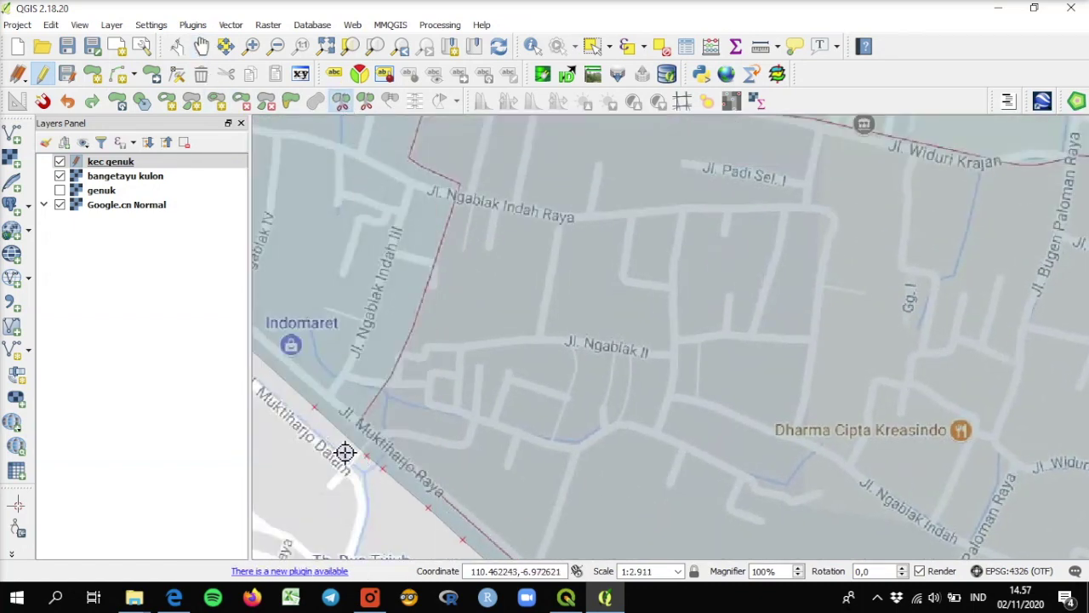
click(433, 300)
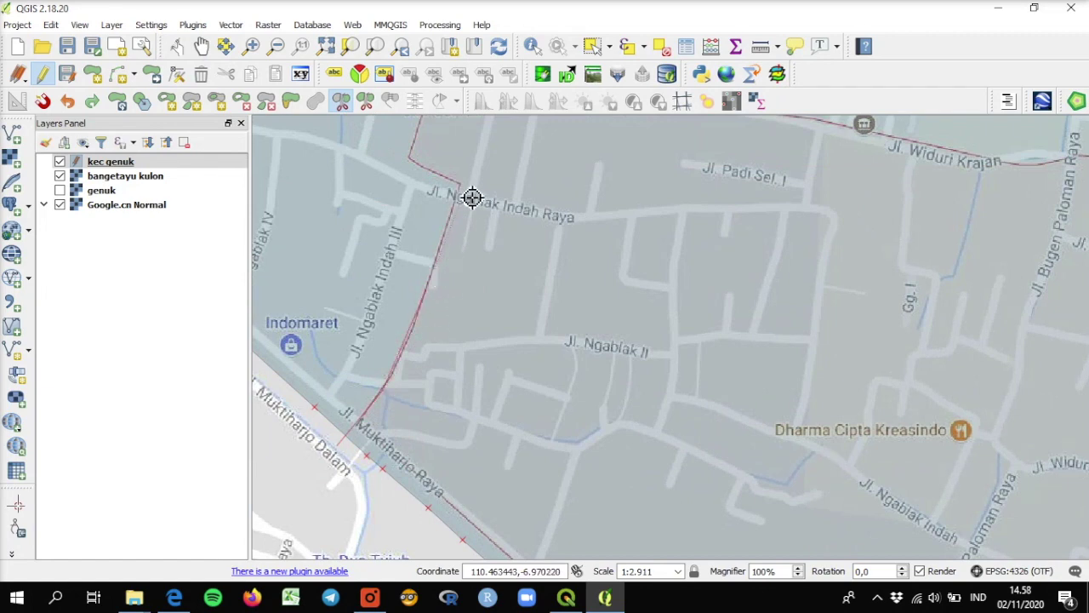
click(468, 187)
right_click(416, 163)
Continue the split line along Bangetayu Kulon's northern edge, following Jl. Padi VI and Jl. Widuri Krajan to Jl. Widuri I.
click(203, 46)
drag(541, 230, 441, 440)
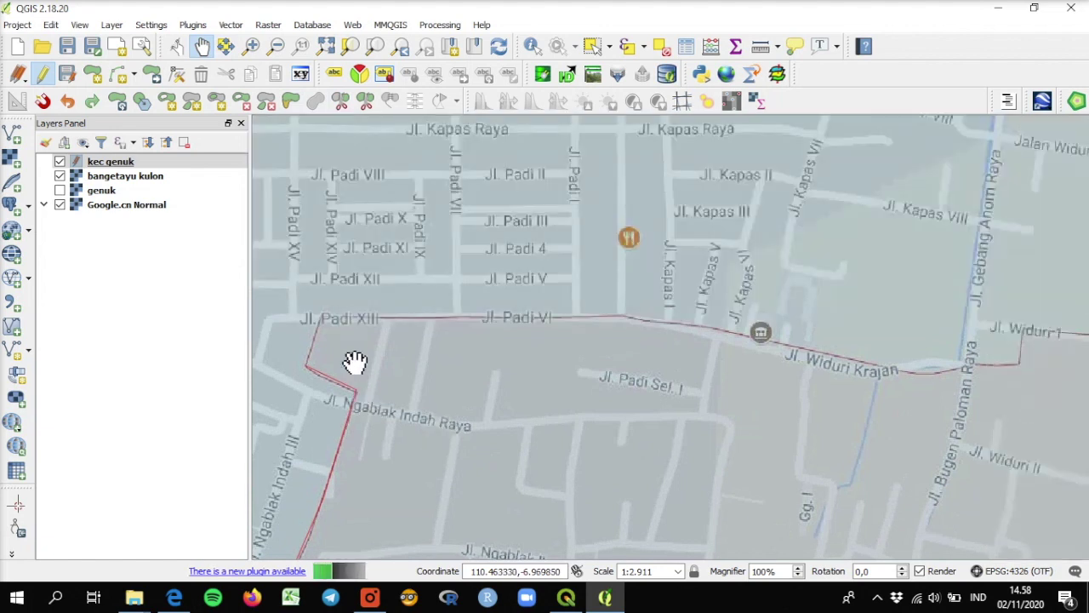
click(339, 102)
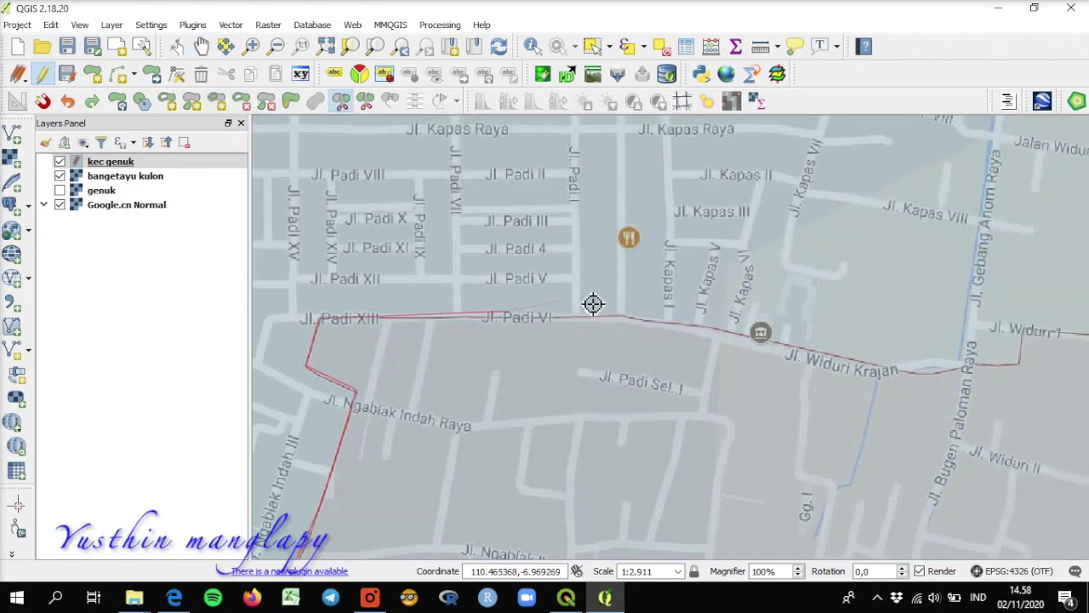
click(788, 348)
click(898, 384)
click(988, 369)
click(1049, 328)
Trace the split line along Bangetayu Kulon's northeastern edge and through its notch to the easternmost corner of the shaded area.
click(202, 45)
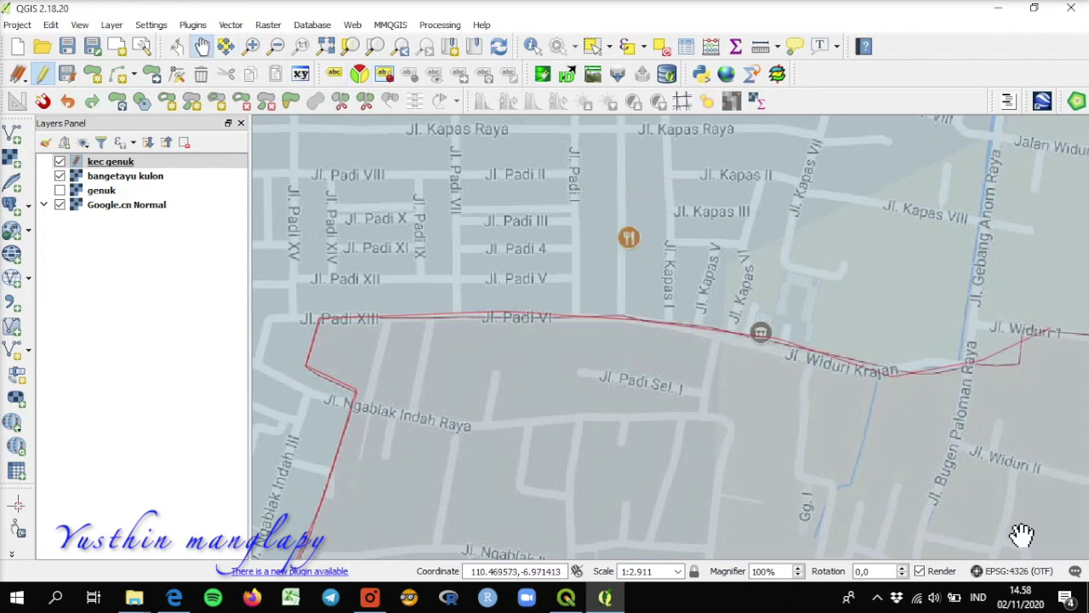
drag(1021, 464, 547, 332)
scroll(768, 452, down, 2)
drag(799, 473, 667, 292)
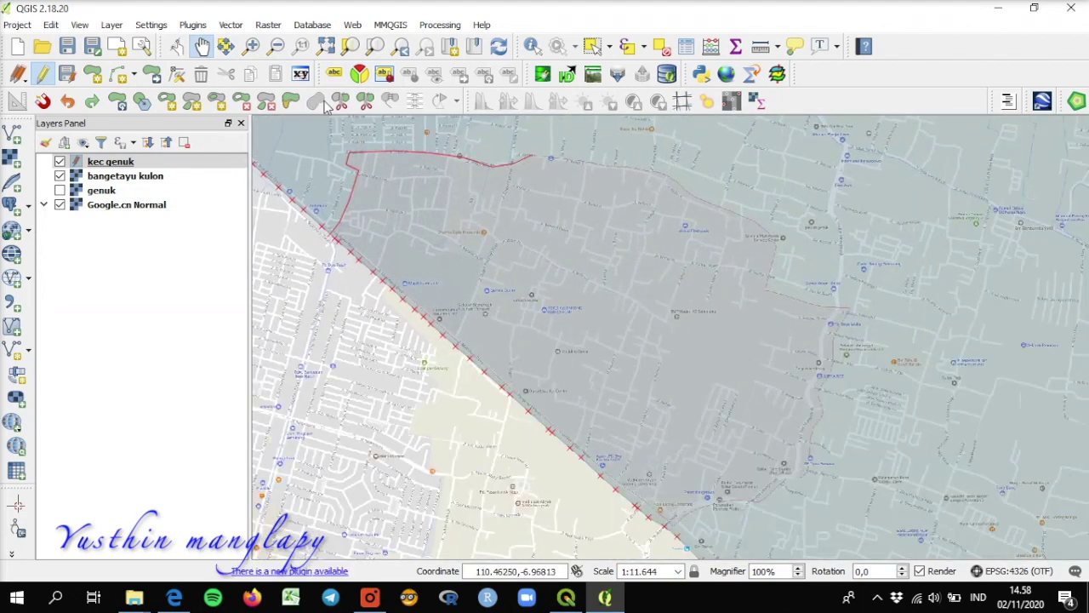
click(339, 103)
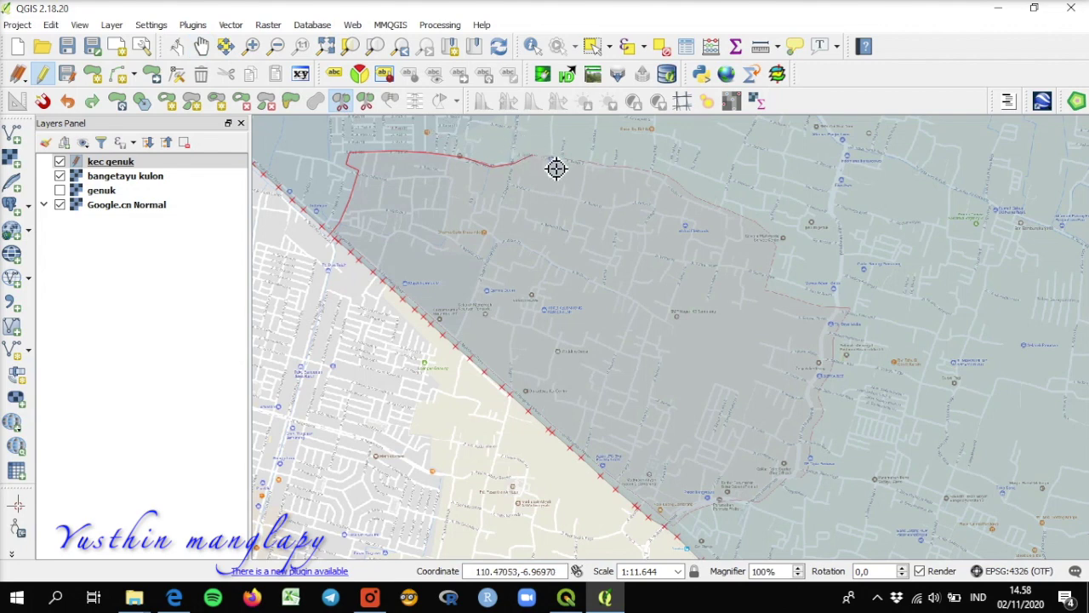
click(688, 187)
click(776, 244)
click(766, 290)
click(849, 310)
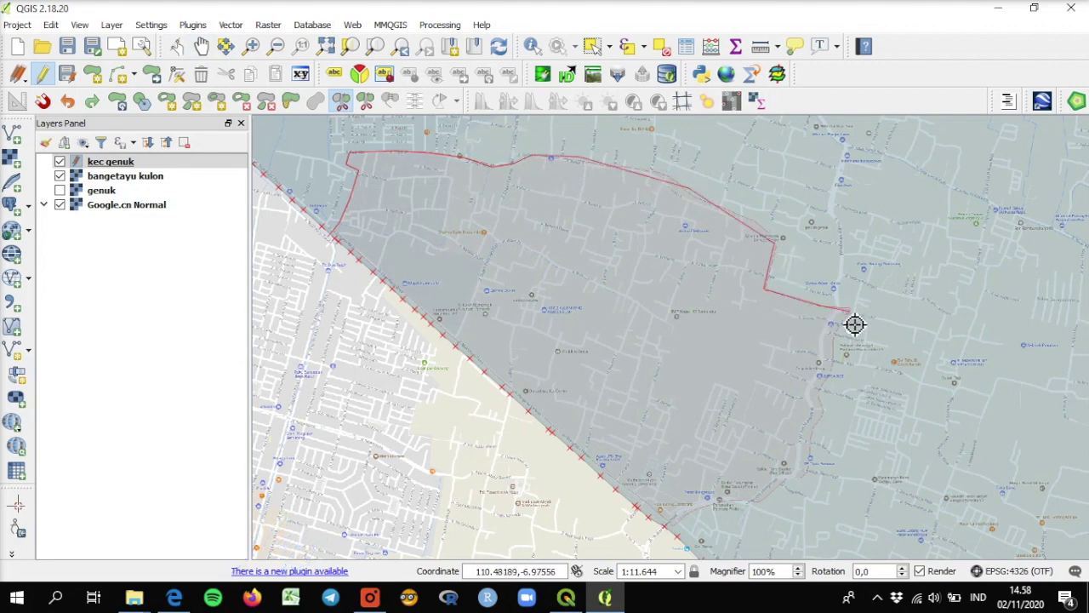
Trace the split line down Bangetayu Kulon's eastern and southeastern edge, and finish it outside the southwestern boundary to split the polygon.
click(836, 355)
click(830, 376)
click(823, 414)
click(814, 452)
click(806, 469)
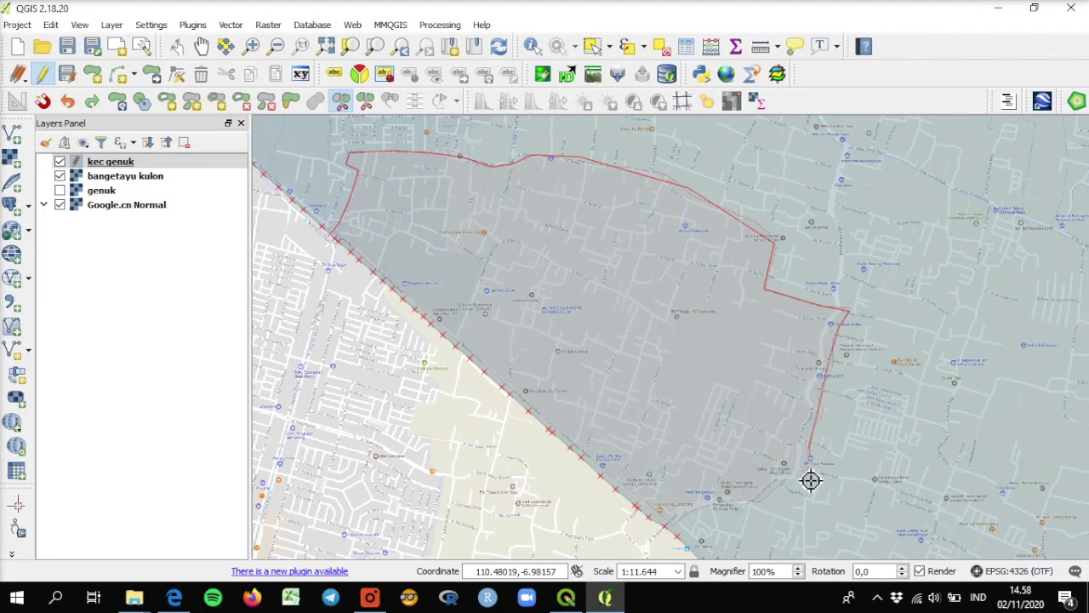
click(758, 501)
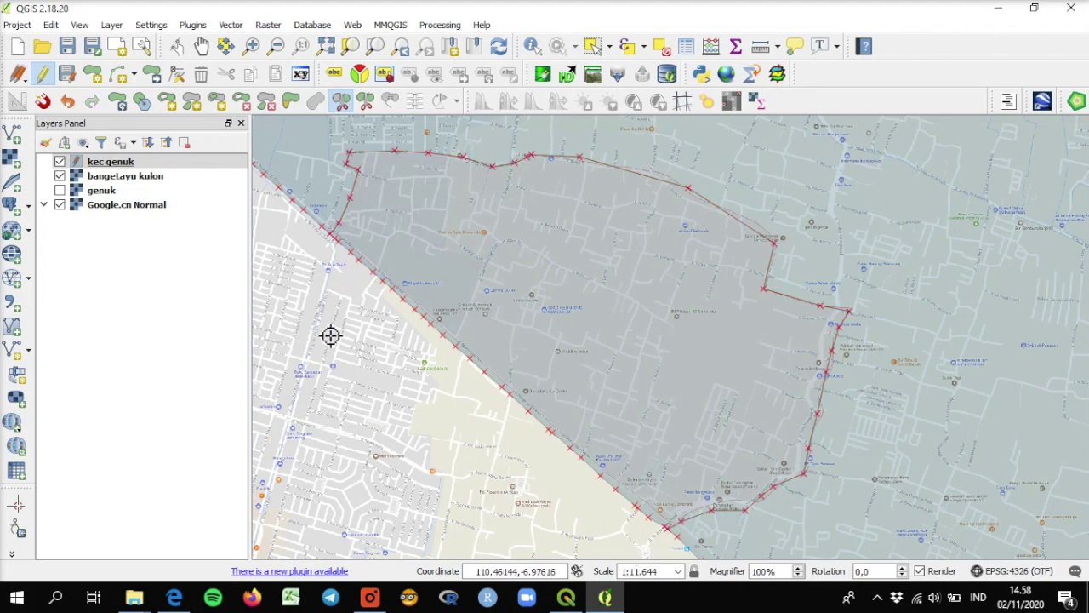
scroll(672, 324, down, 1)
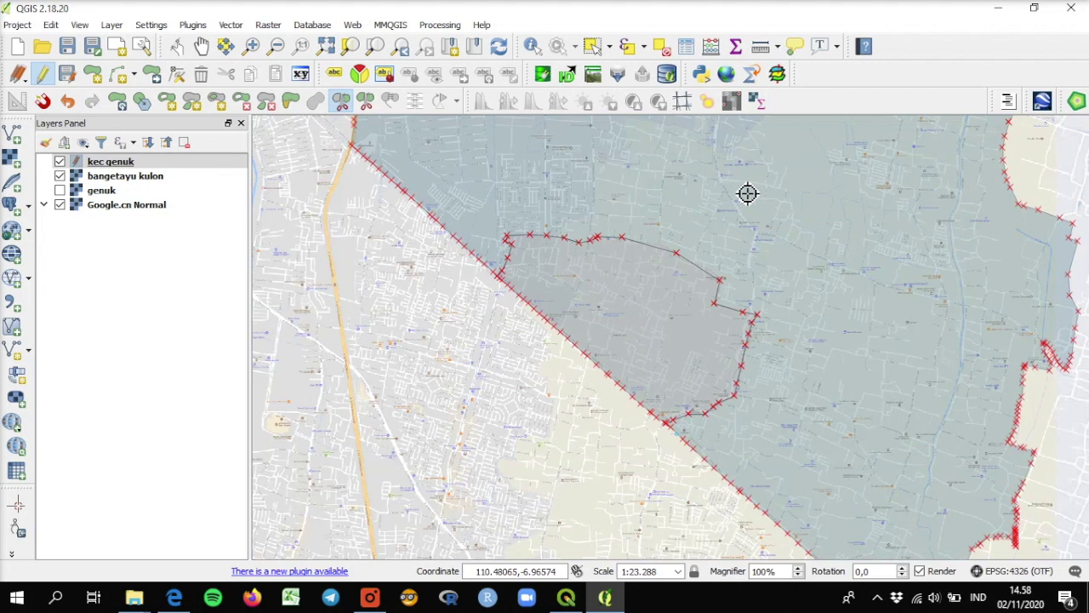
Check that Bangetayu Kulon is a separate feature by selecting it and the remaining kec genuk area in turn, and clear the selection.
click(201, 46)
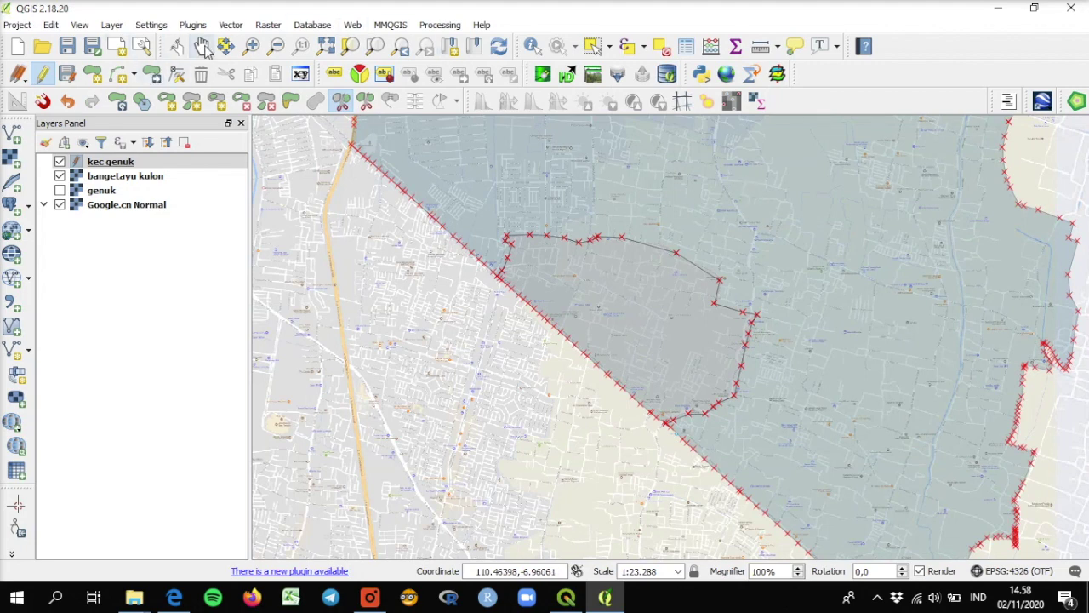
drag(735, 261, 671, 334)
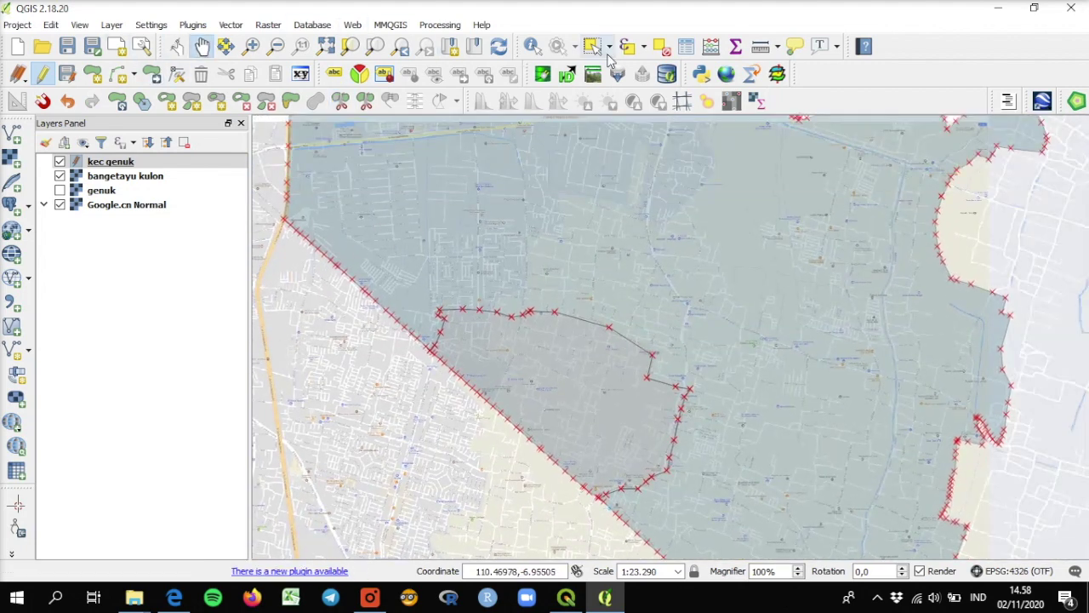
click(593, 47)
click(663, 213)
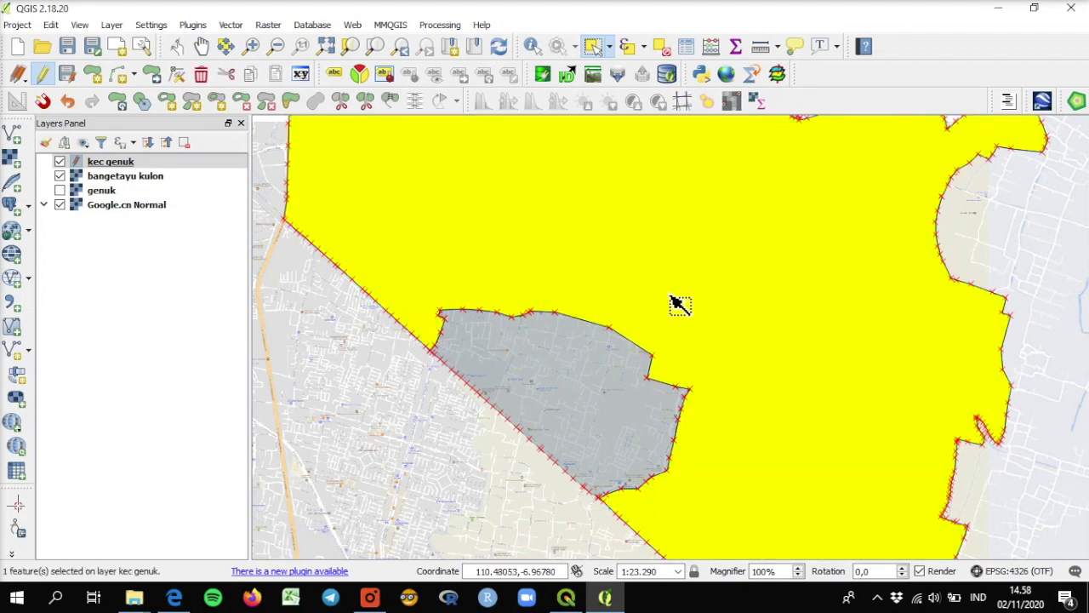
click(600, 387)
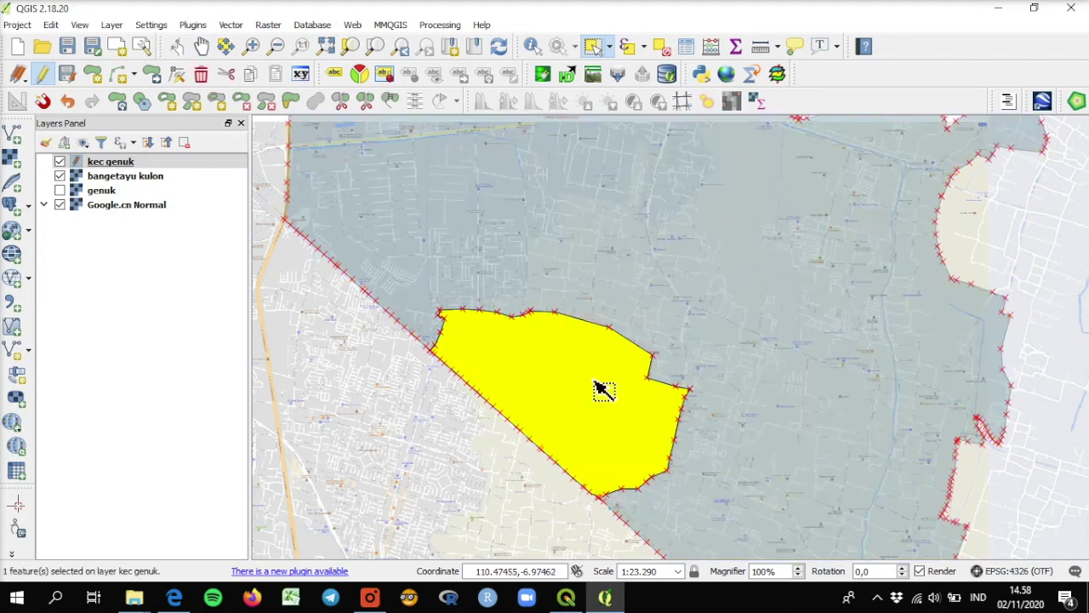
click(768, 275)
click(575, 398)
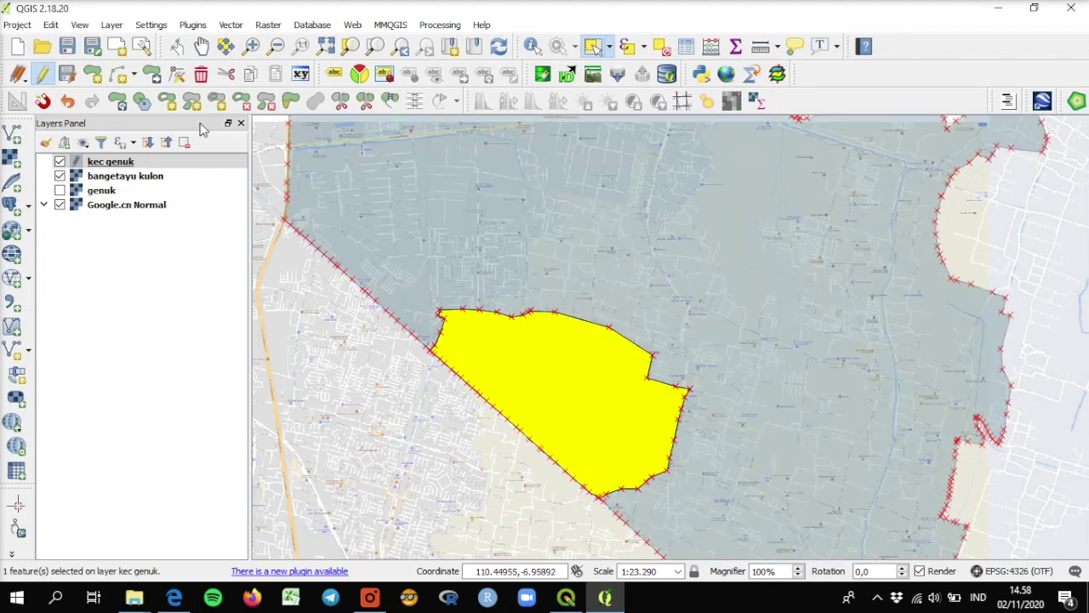
click(201, 46)
drag(416, 204, 498, 287)
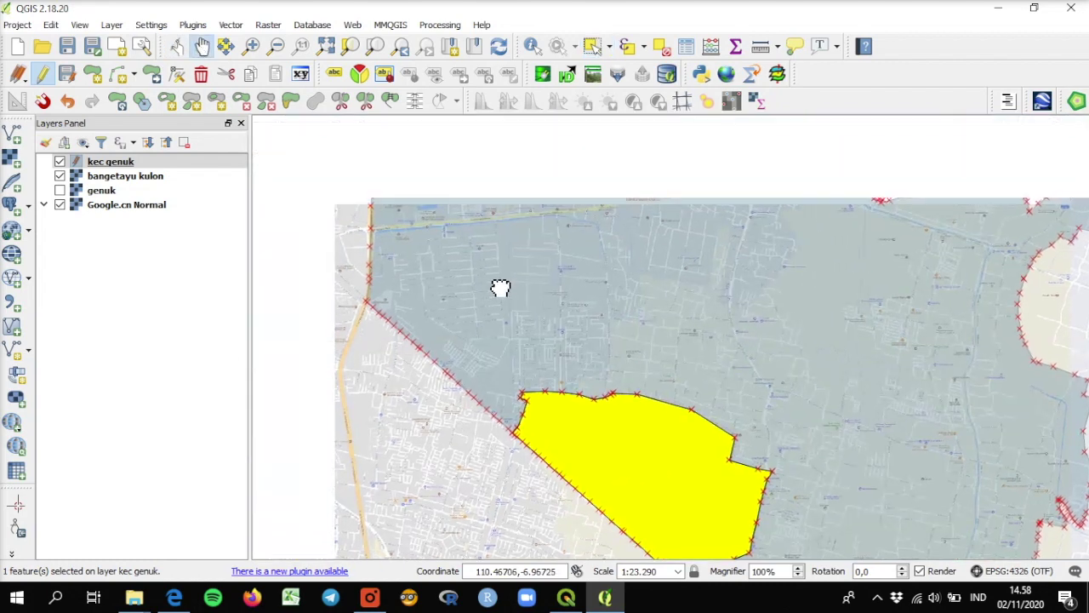
click(662, 46)
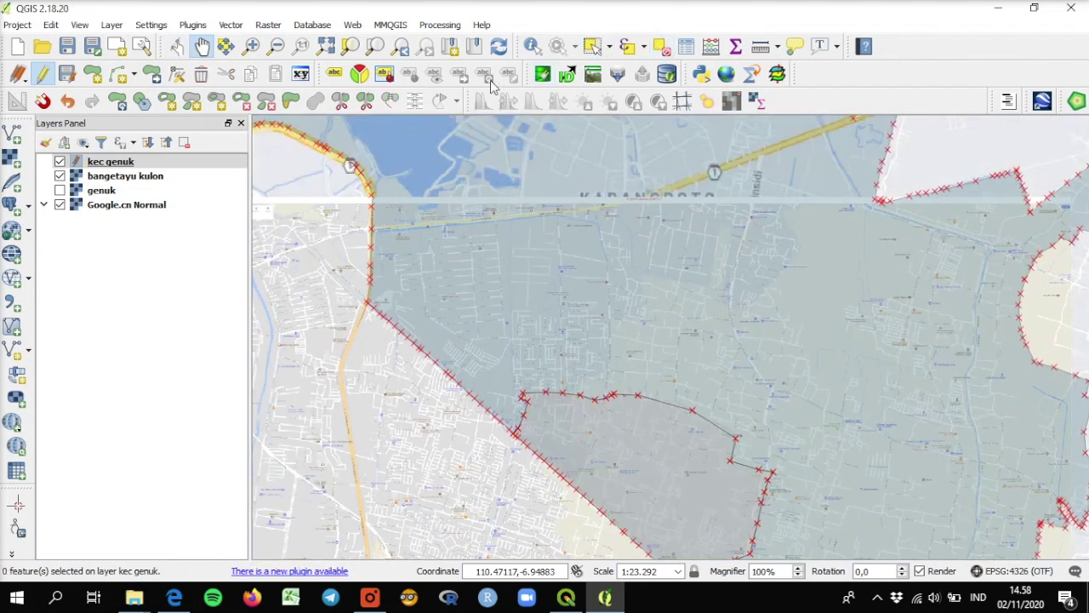
Cut a trial area off the western corner of the remaining kec genuk polygon with Split Parts, starting and ending outside its boundary.
click(372, 108)
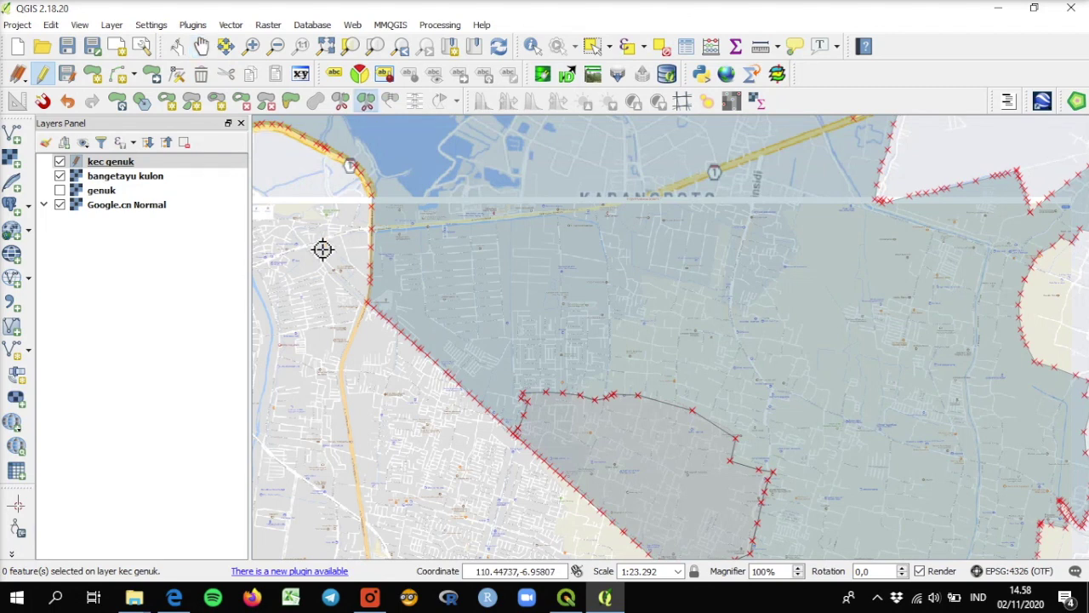
mouse_move(424, 205)
mouse_down()
mouse_move(486, 282)
mouse_move(468, 341)
mouse_move(405, 407)
mouse_up()
right_click(406, 406)
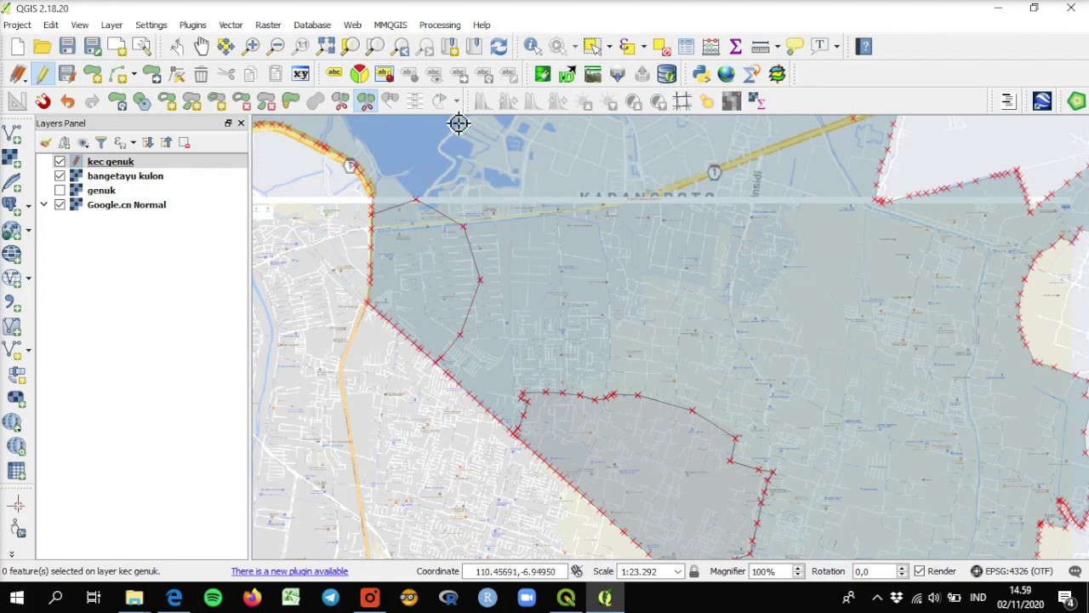
Select the remaining kec genuk polygon to check whether the trial part still belongs to the same feature, and clear the selection.
click(594, 49)
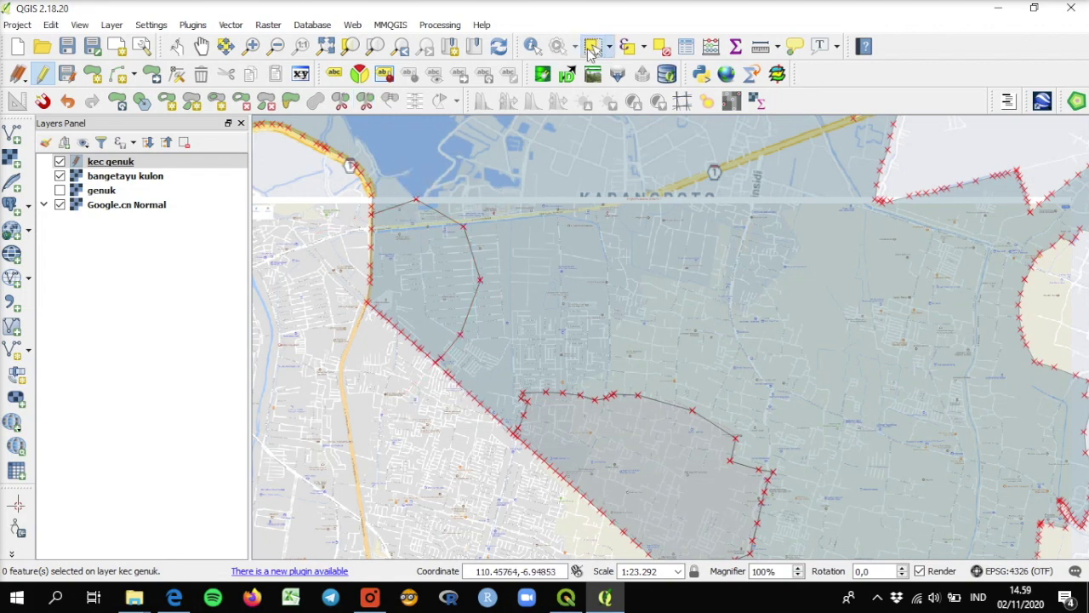
click(545, 240)
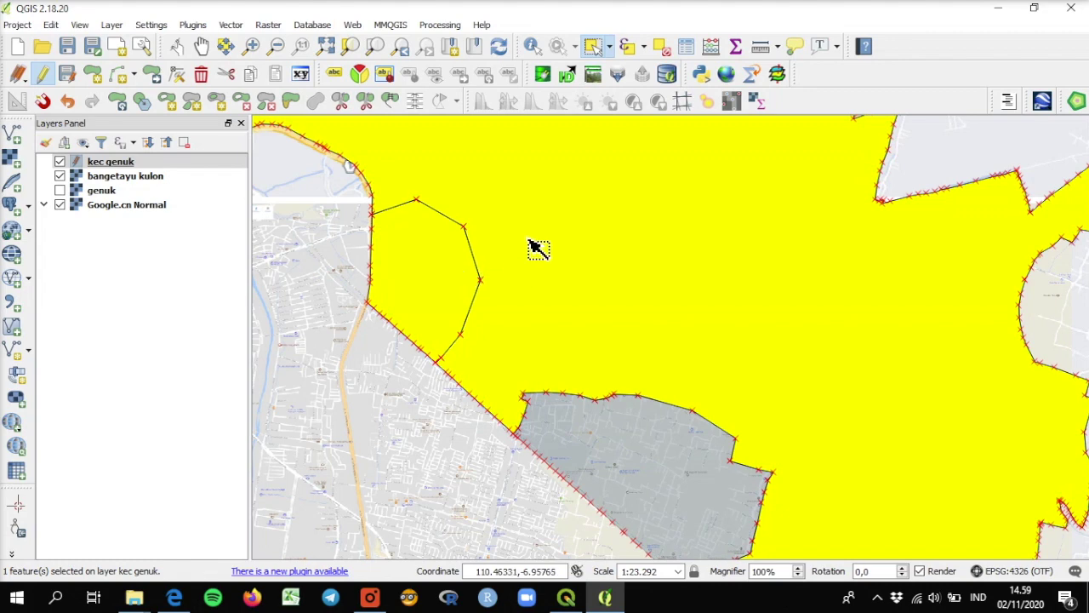
click(661, 47)
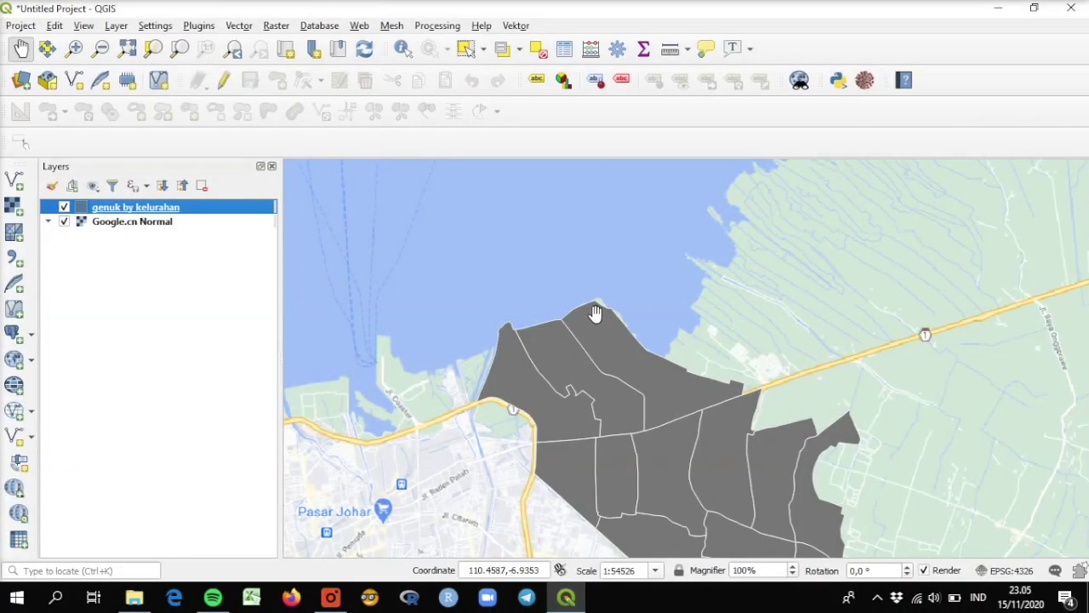
Examine the northwestern kelurahan of the genuk by kelurahan layer, comparing its boundary with the river and Jl. Raya Pantura on the basemap.
drag(598, 351, 703, 411)
scroll(587, 468, up, 1)
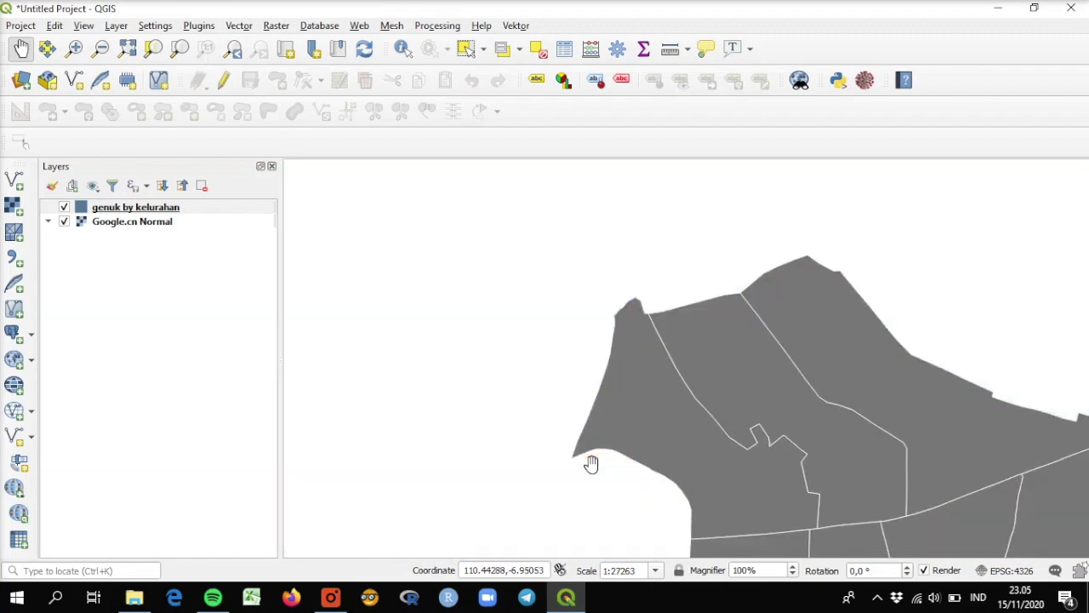
scroll(641, 418, up, 1)
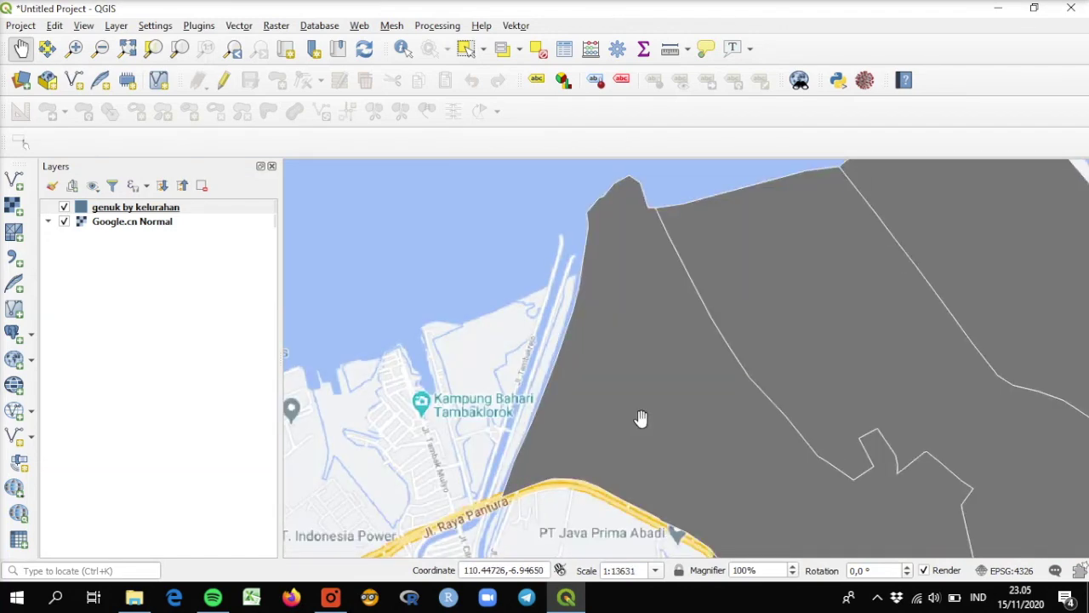
scroll(641, 417, up, 1)
drag(638, 420, 621, 249)
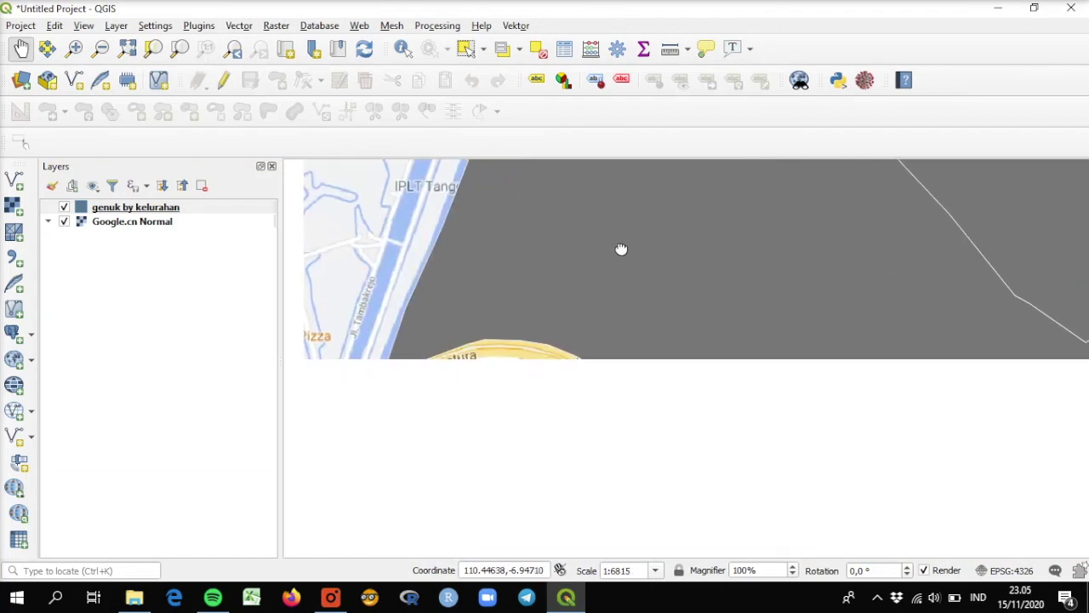
drag(647, 430, 671, 357)
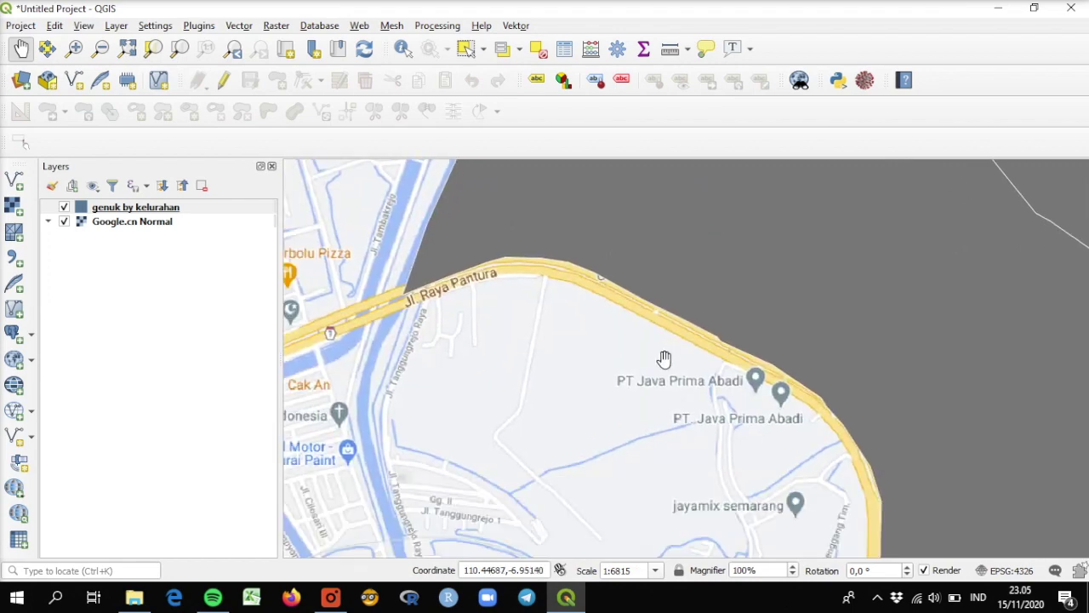
scroll(655, 367, down, 1)
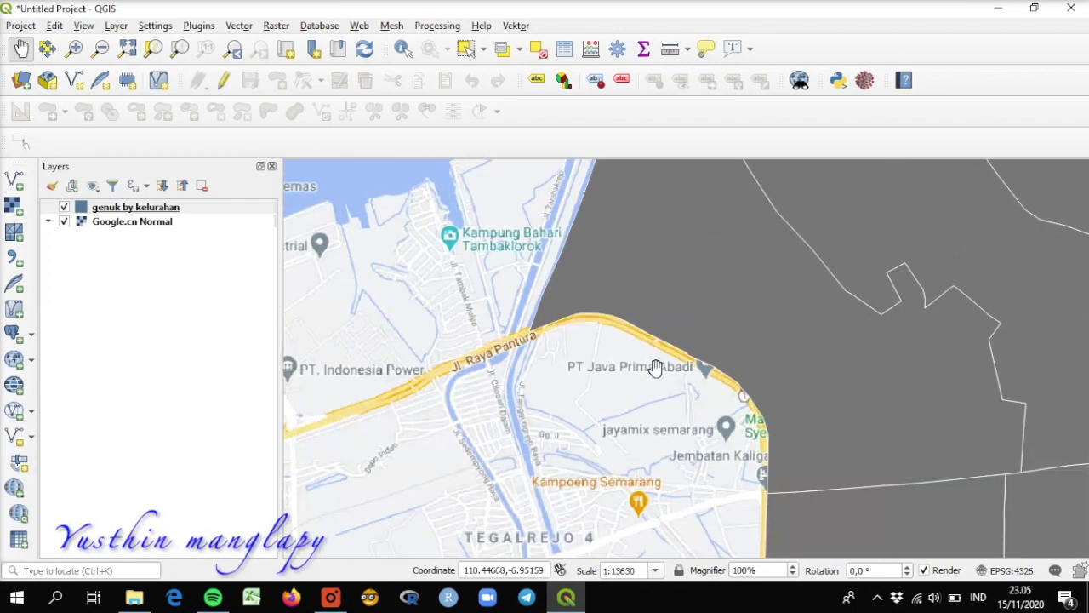
drag(646, 435, 710, 377)
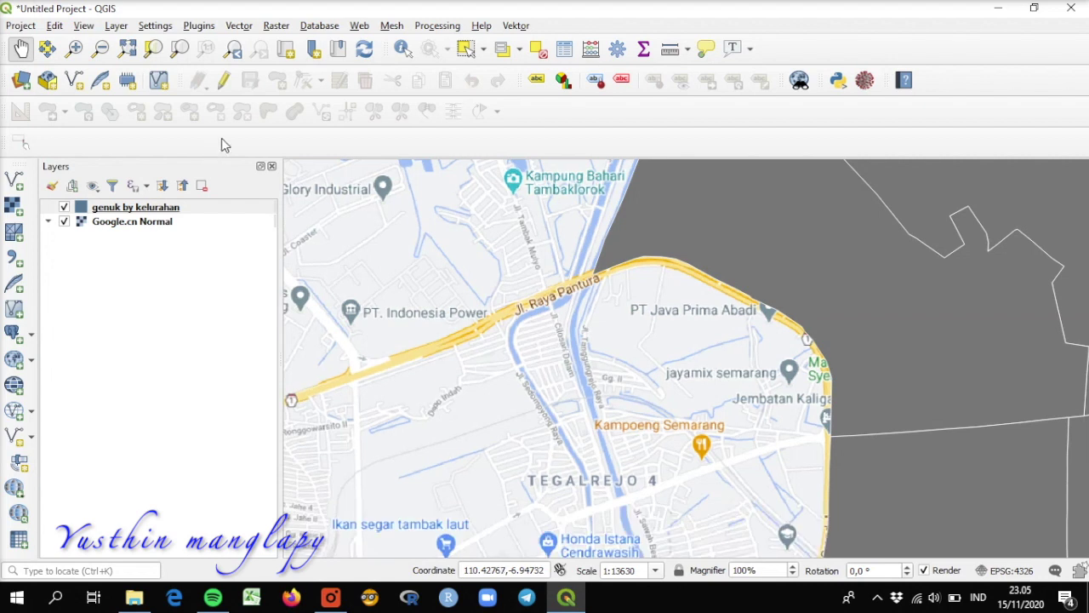
Turn on editing for the genuk by kelurahan layer, with the northwestern kelurahan's boundary in view.
click(223, 80)
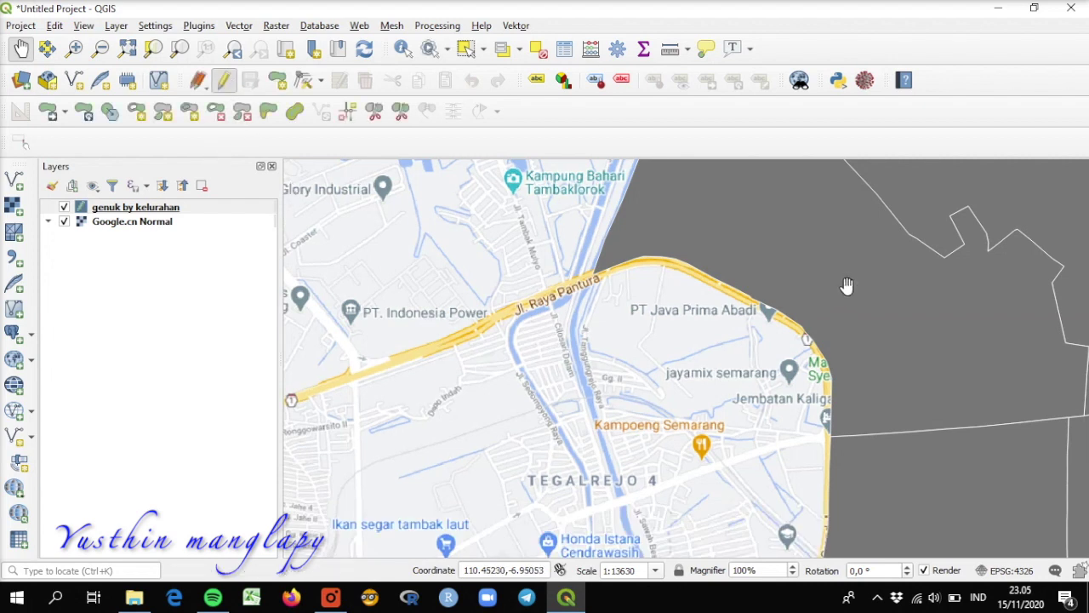
drag(847, 286, 809, 416)
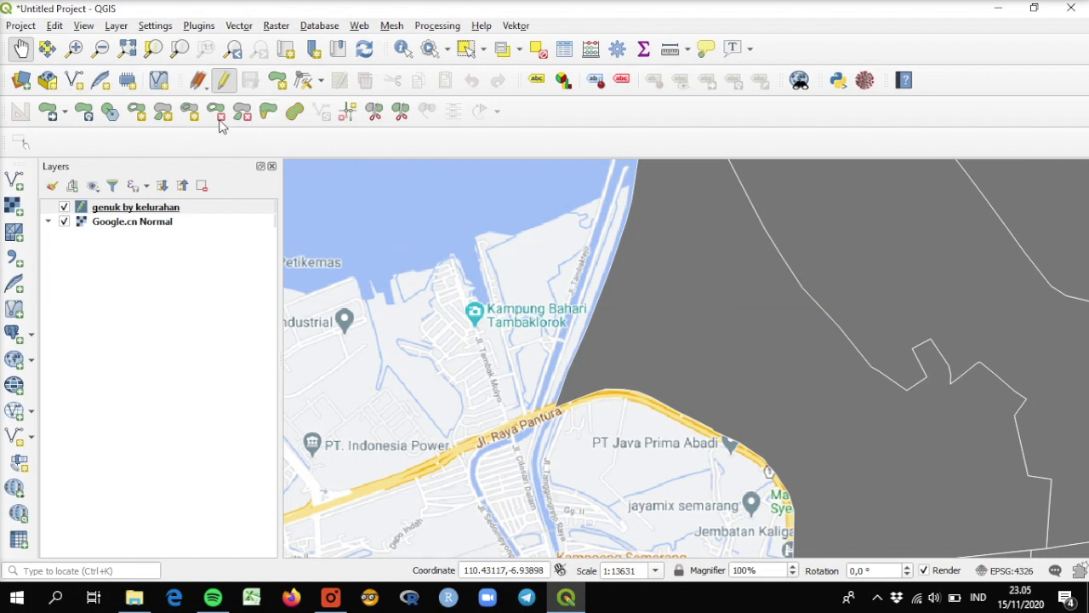
Try to digitize a new polygon around Kampung Bahari Tambaklorok with Add Polygon Feature, continuing across Jl. Raya Pantura and back over its own edges.
click(278, 79)
click(397, 390)
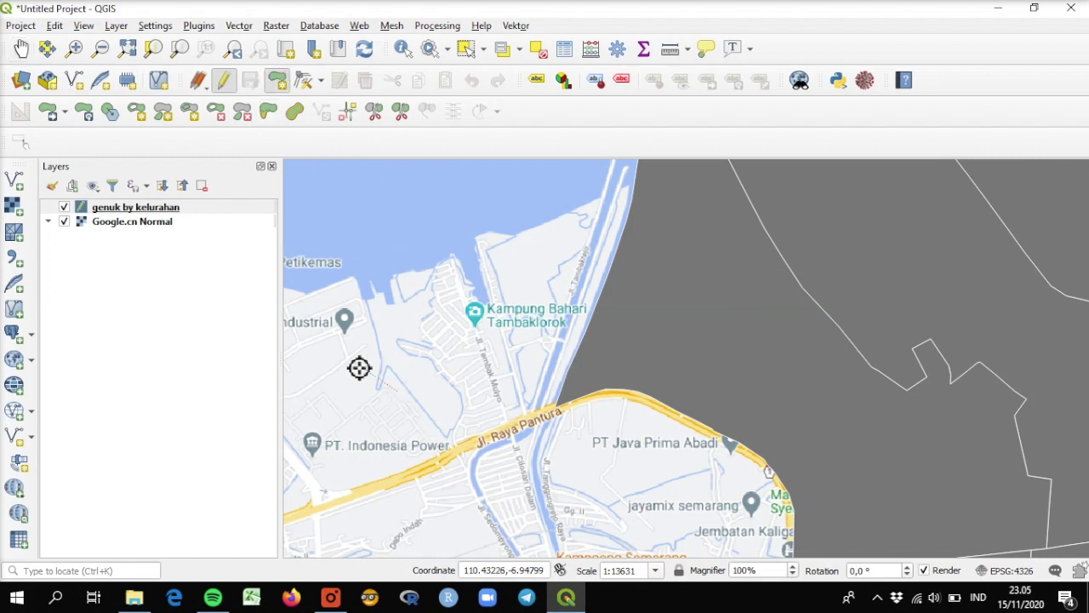
click(356, 363)
click(434, 280)
click(510, 255)
click(544, 361)
click(424, 521)
click(326, 520)
click(349, 469)
click(503, 460)
click(529, 521)
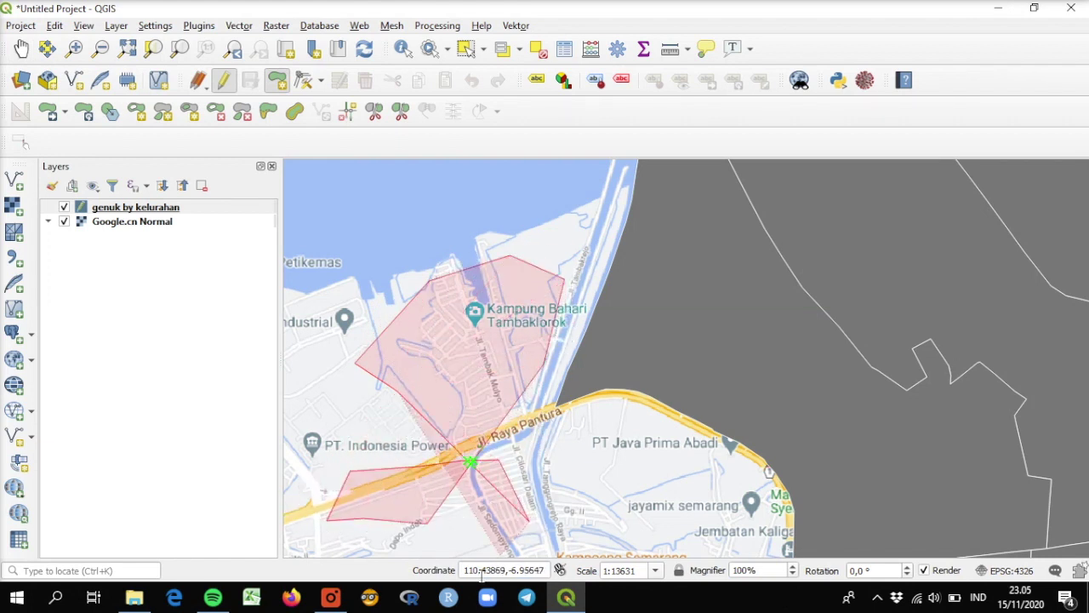
click(383, 520)
click(472, 318)
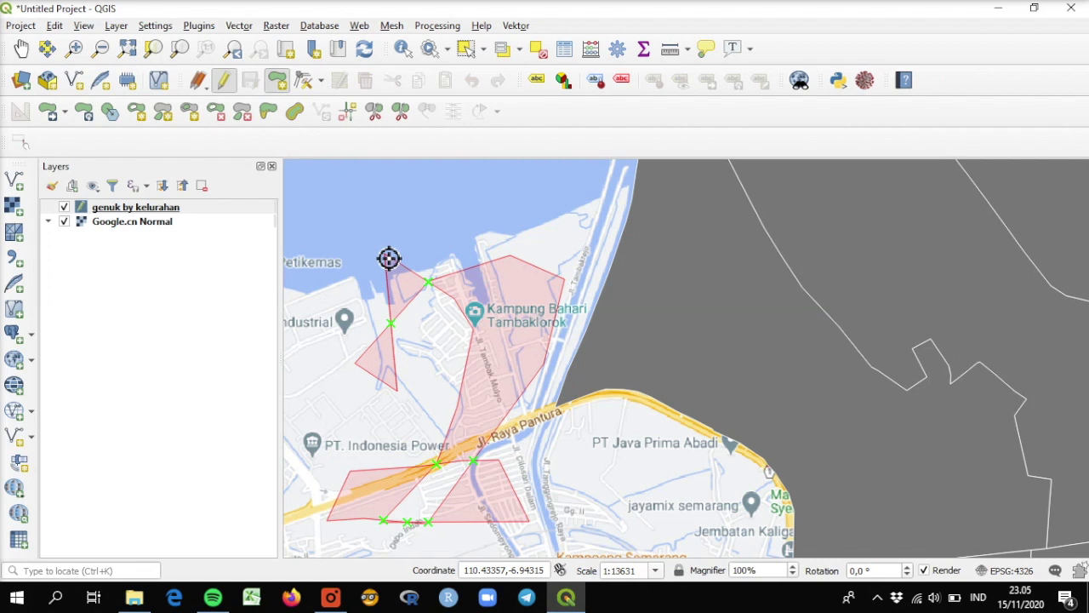
Undo the self-crossing polygon's vertices one after another, back to its first point west of Kampung Bahari Tambaklorok.
key(ctrl+z)
key(ctrl+z)
key(ctrl+z)
key(ctrl+z)
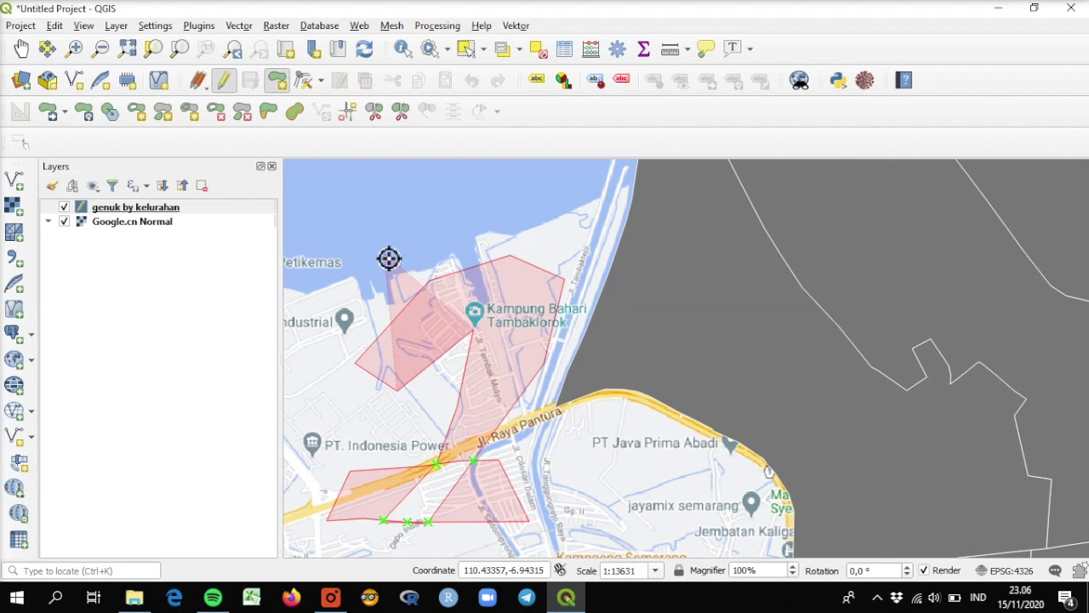
key(ctrl+z)
key(ctrl+z)
key(ctrl+z)
key(ctrl+z)
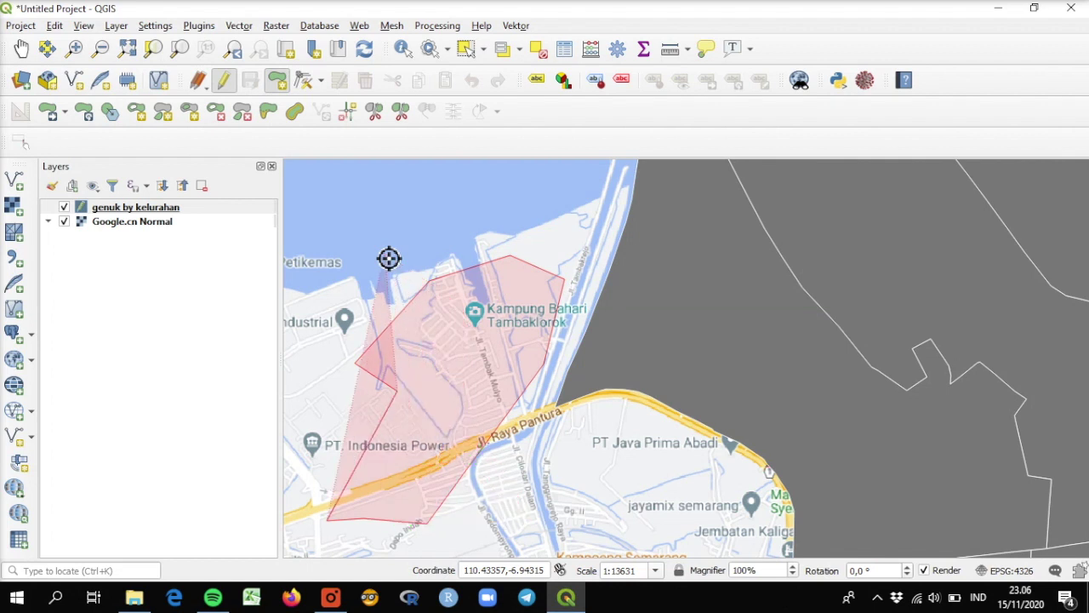
key(ctrl+z)
key(ctrl+z)
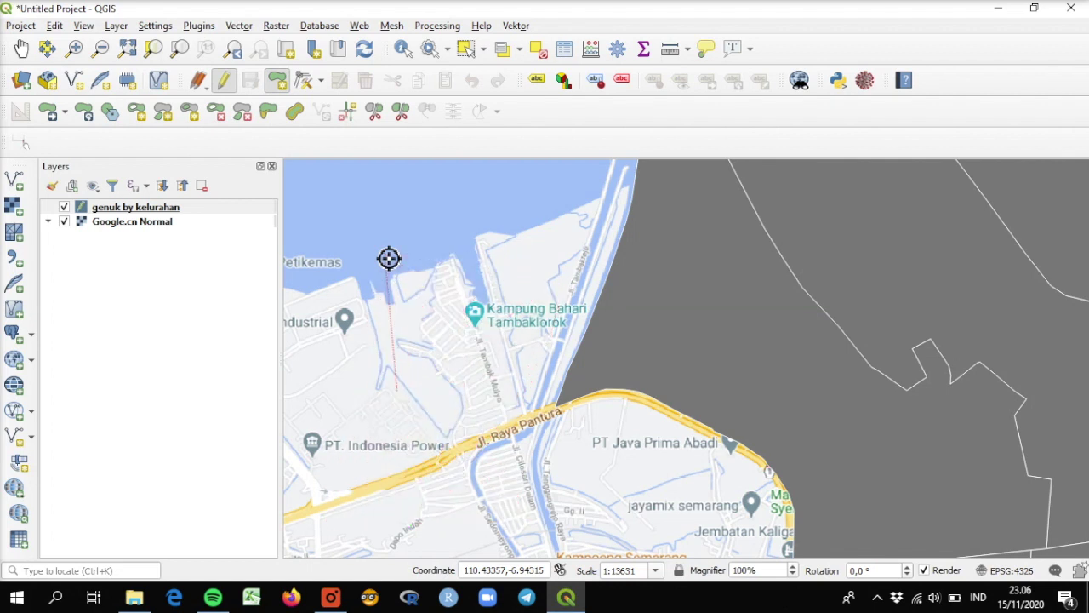
Sketch a trial polygon without crossing edges west of Kampung Bahari Tambaklorok, reaching from Jl. Raya Pantura up to the coast.
click(451, 372)
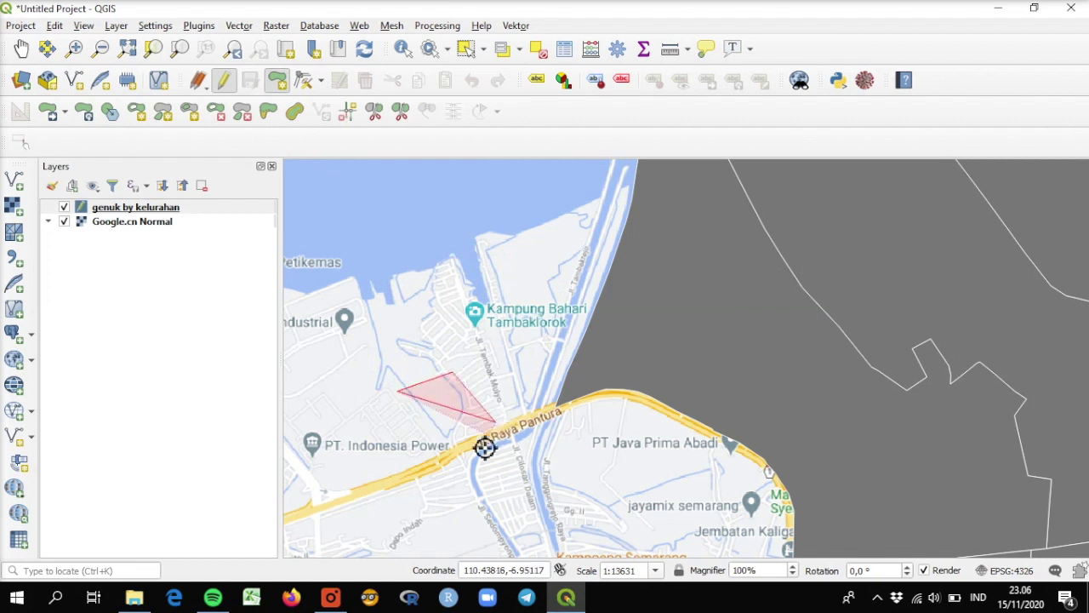
click(495, 422)
click(443, 464)
click(371, 459)
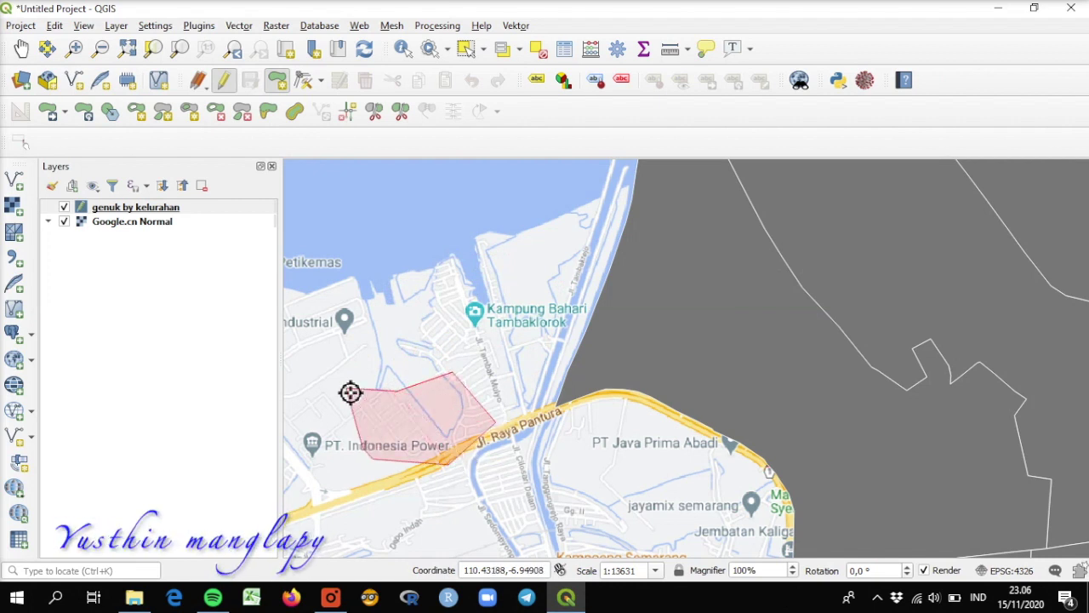
click(337, 363)
click(403, 259)
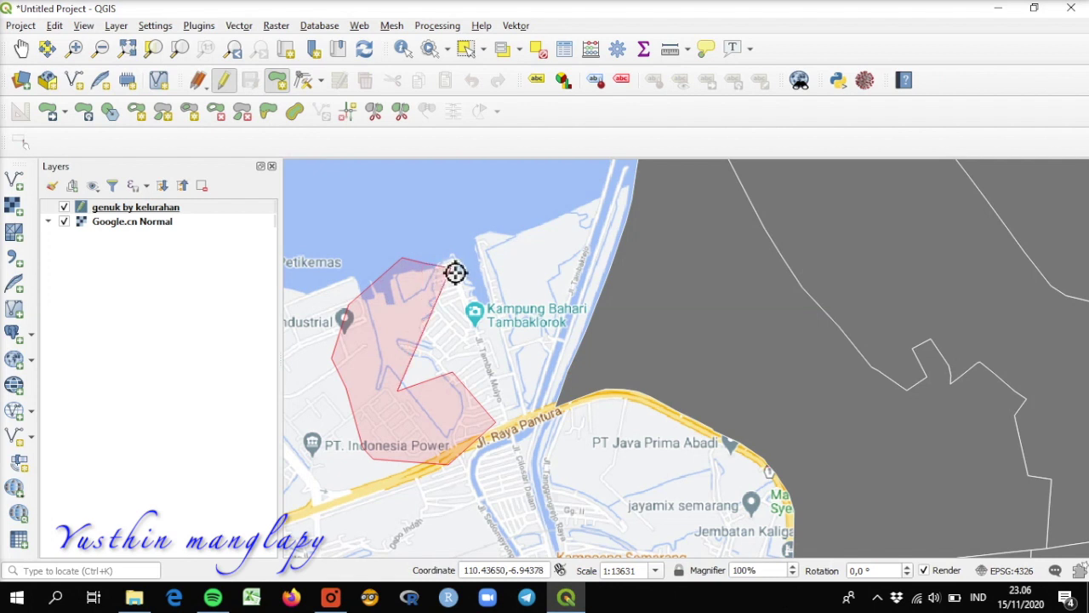
click(451, 269)
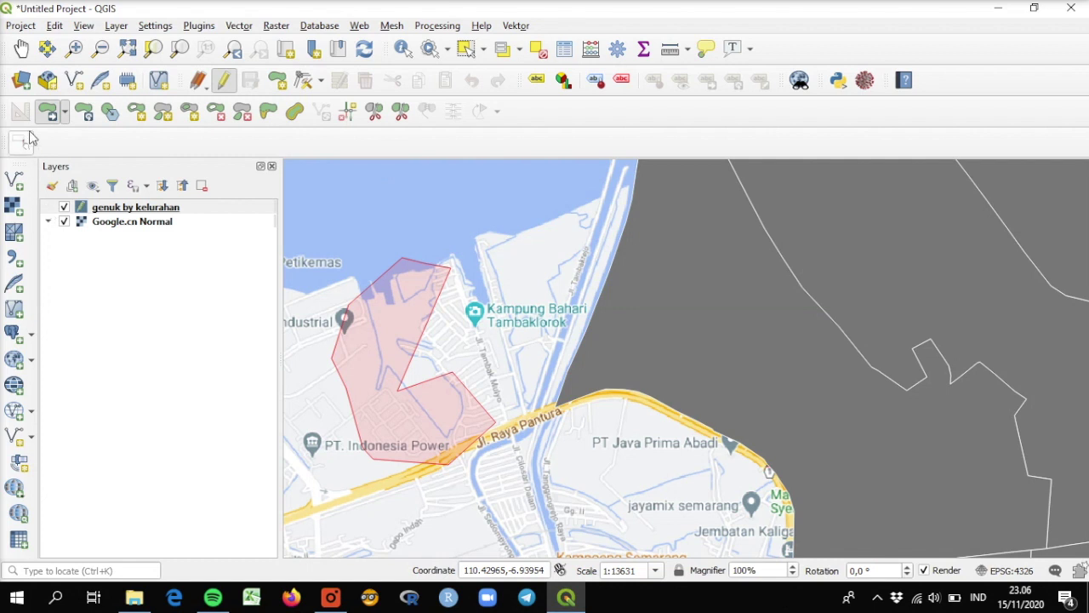
click(406, 115)
click(374, 113)
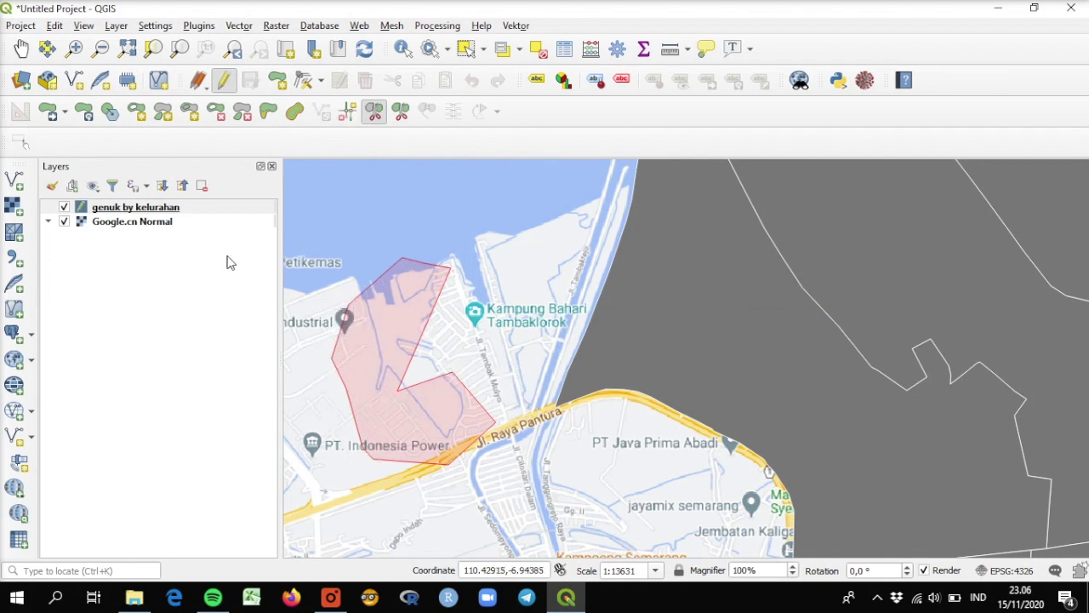
click(83, 112)
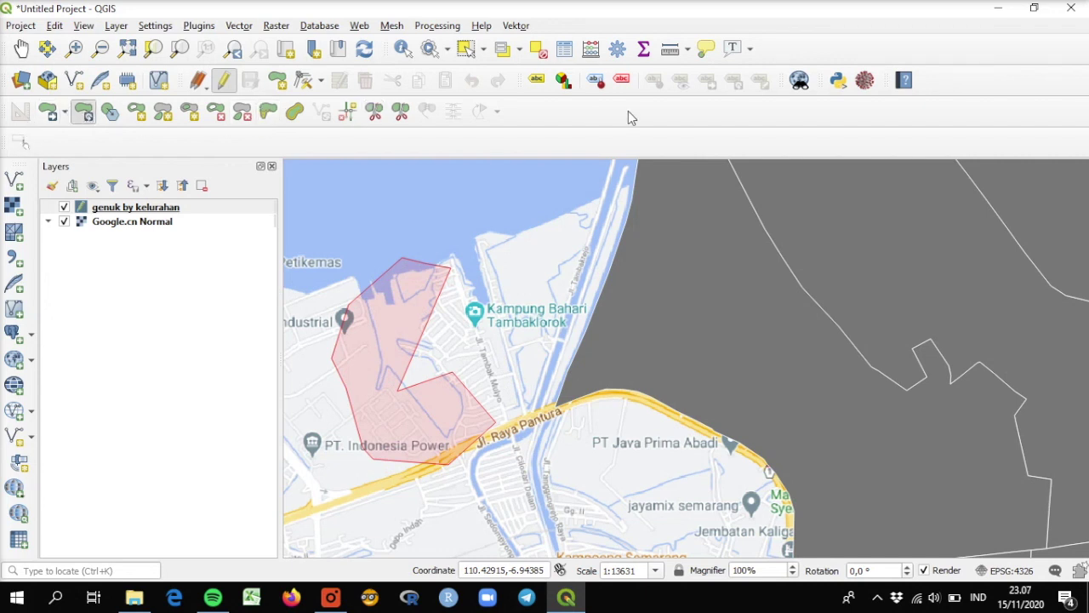
click(111, 113)
click(142, 114)
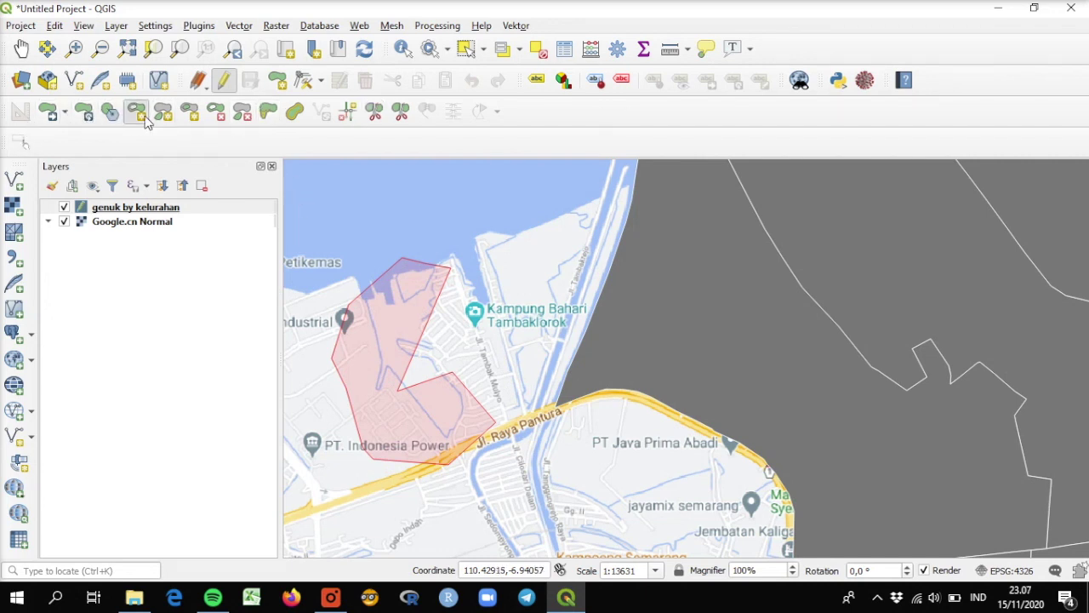
click(163, 112)
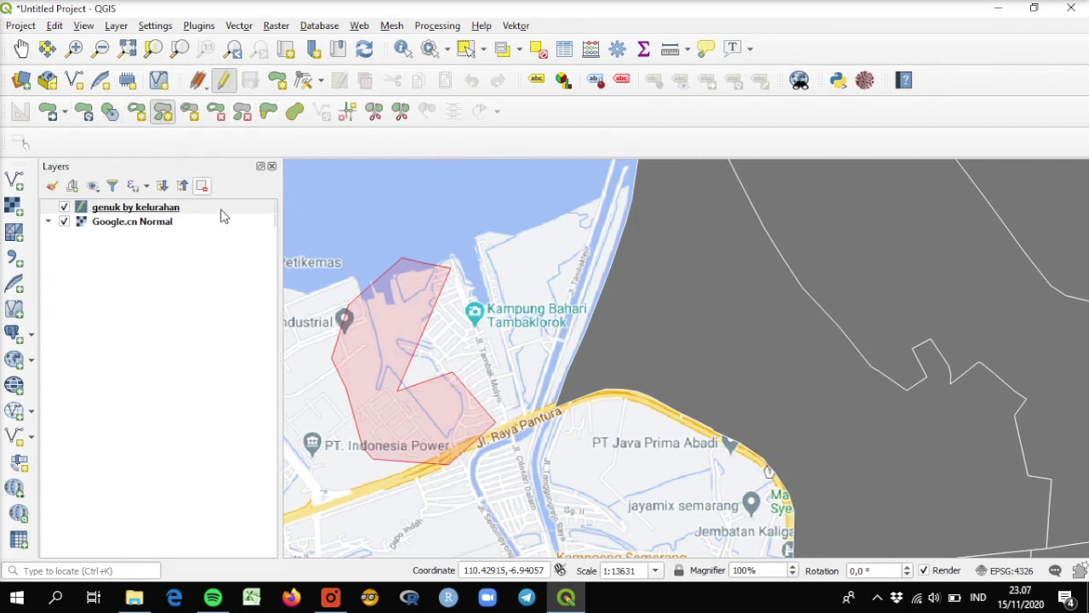
click(280, 83)
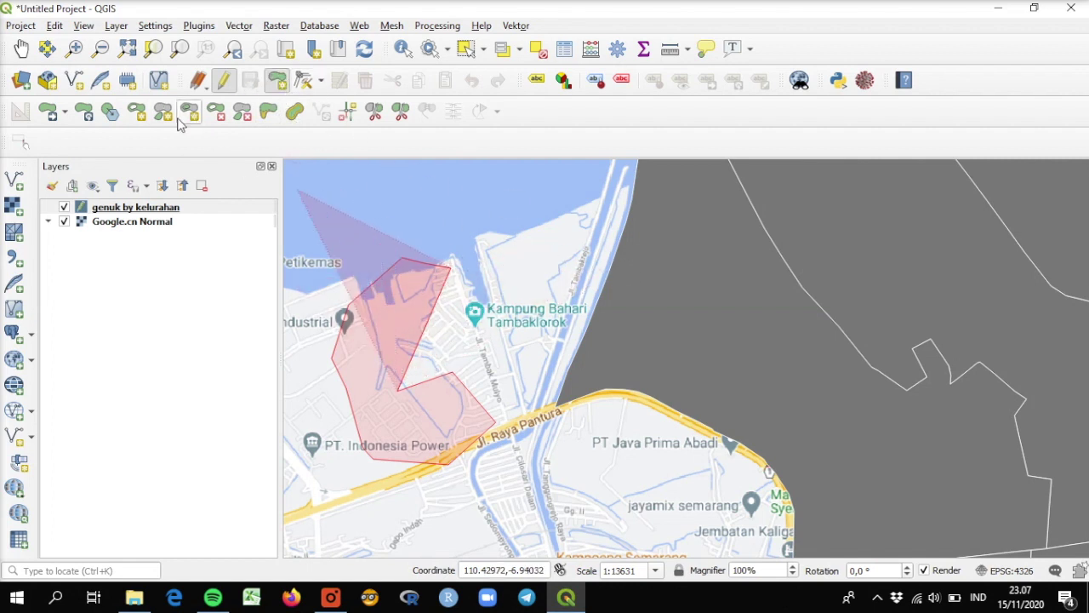
click(48, 111)
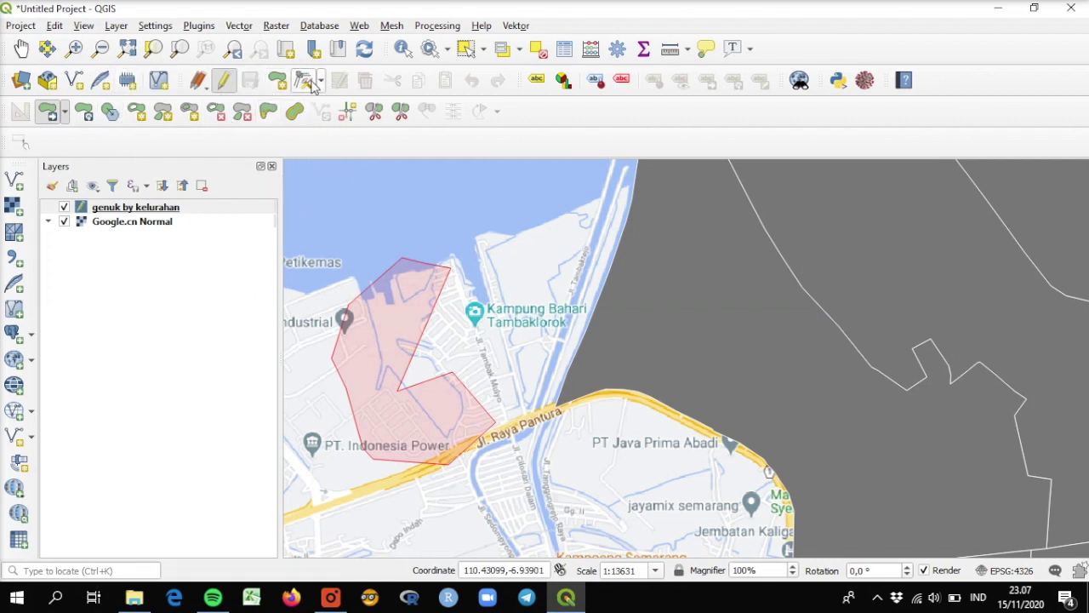
Finish the trial polygon with Add Polygon Feature and dismiss its attribute form without entering an id or name.
click(277, 80)
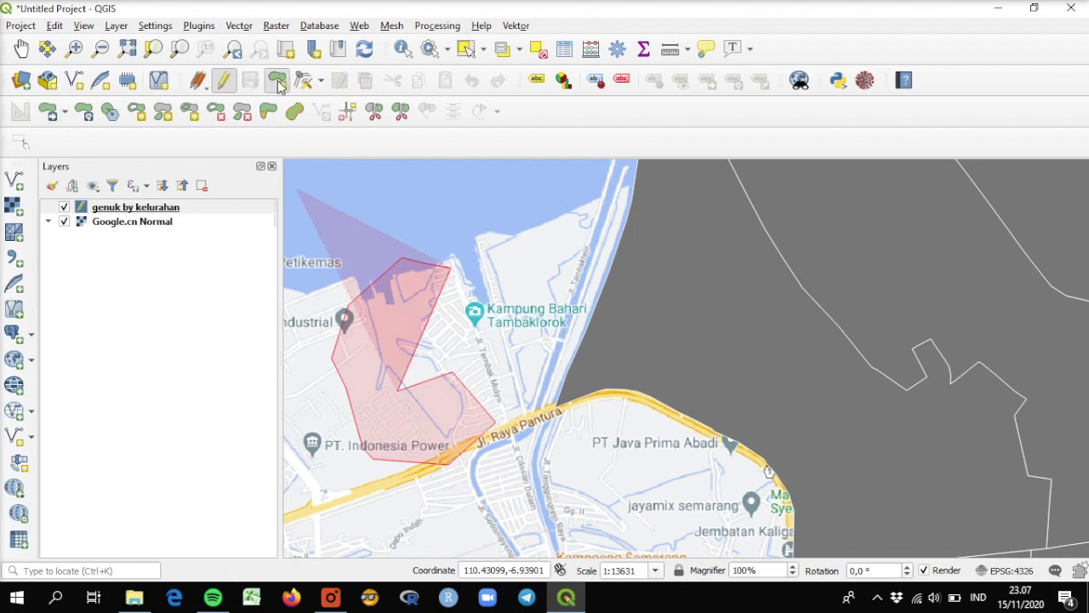
right_click(503, 289)
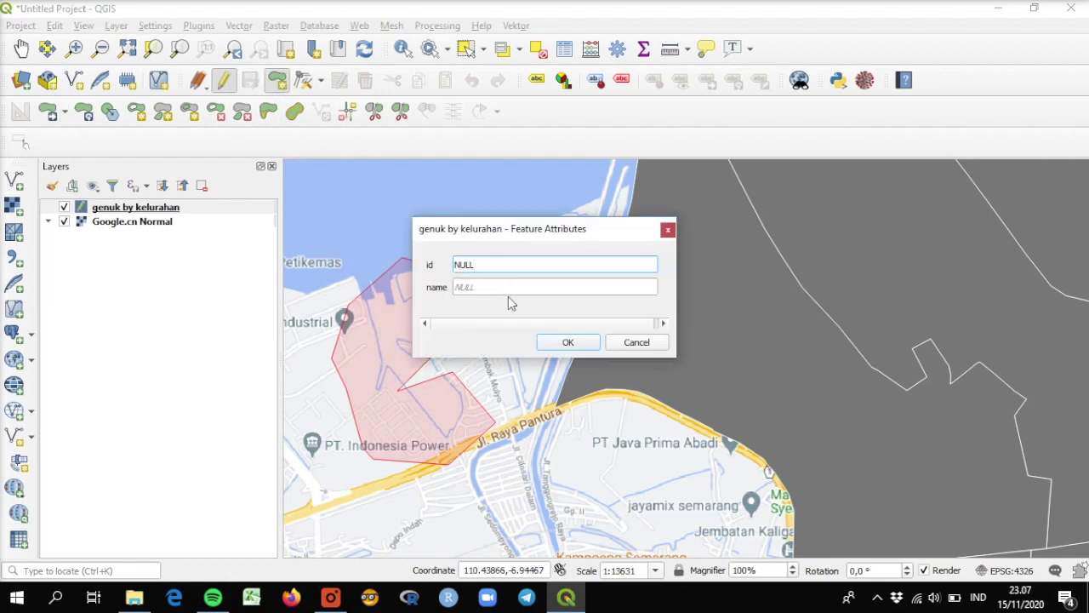
click(668, 230)
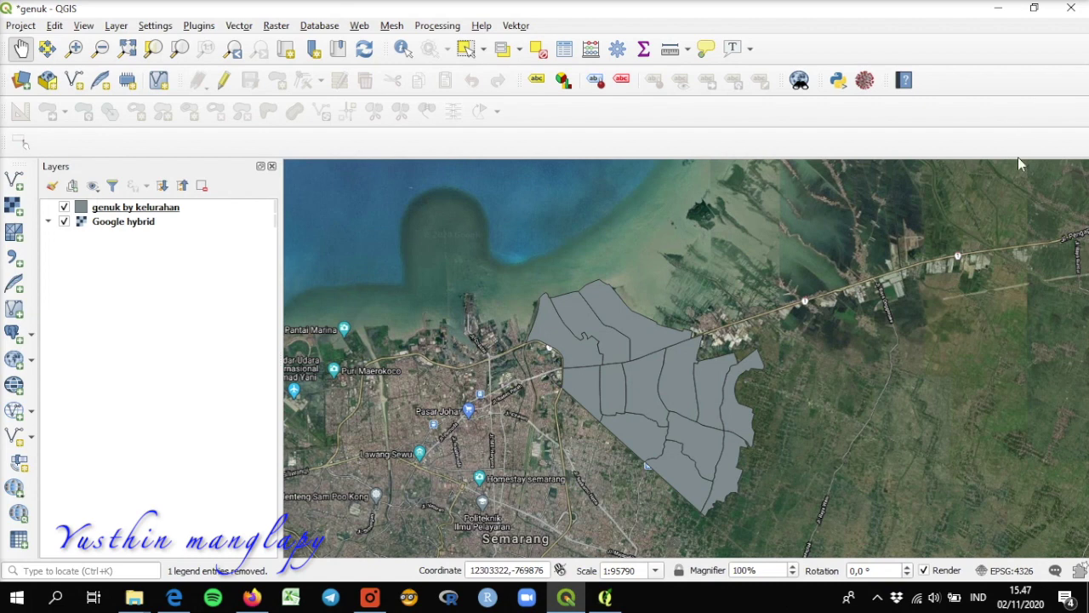
Examine the layer and project files in the digitasi genuk folder under Sistem Informasi Geografis in File Explorer, and return to the QGIS project.
mouse_move(132, 601)
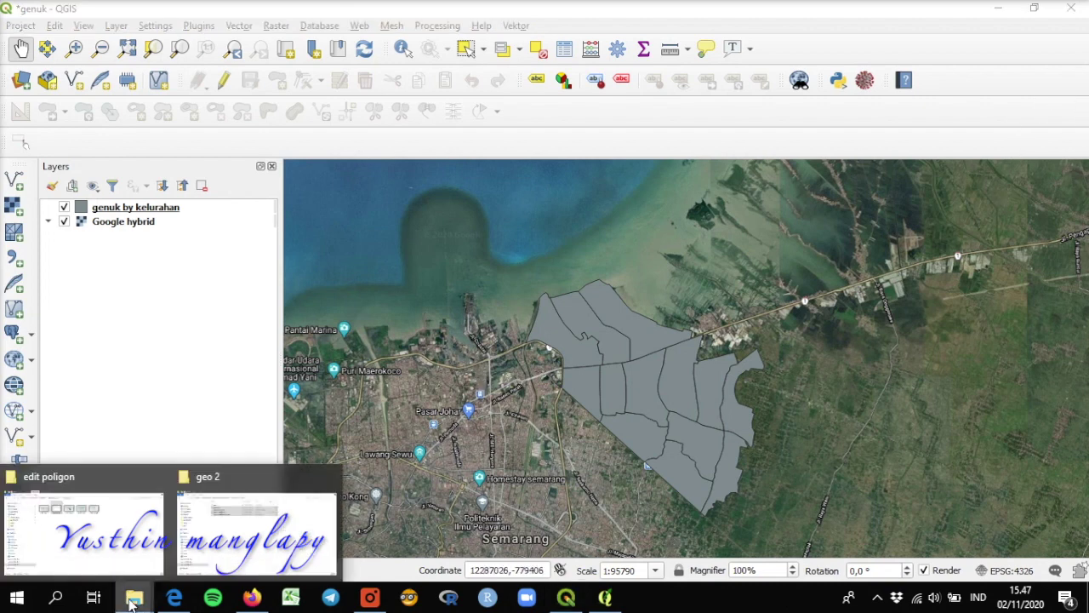
click(231, 534)
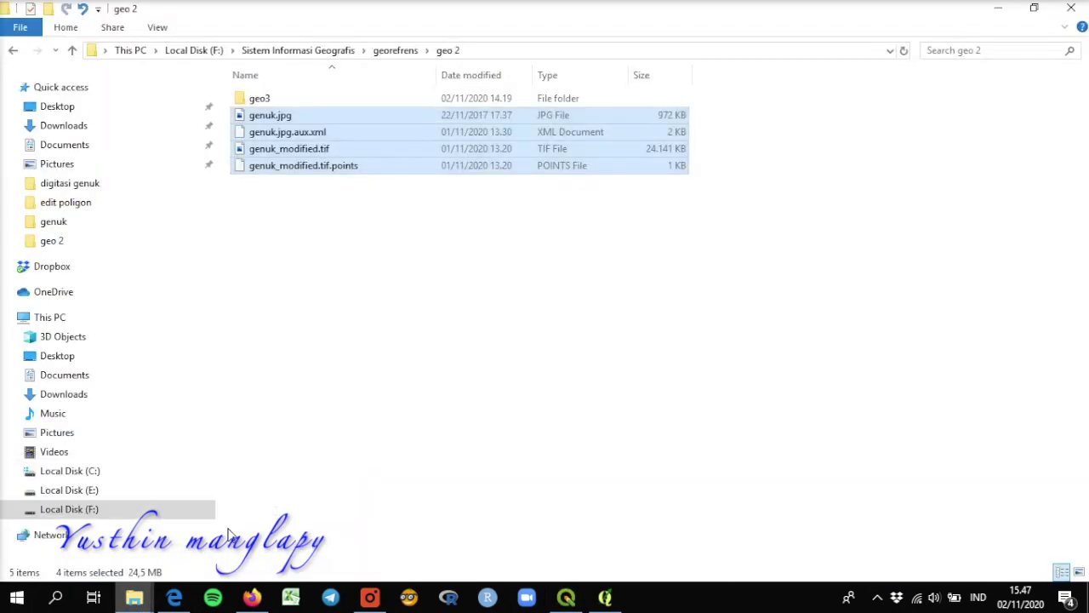
click(12, 51)
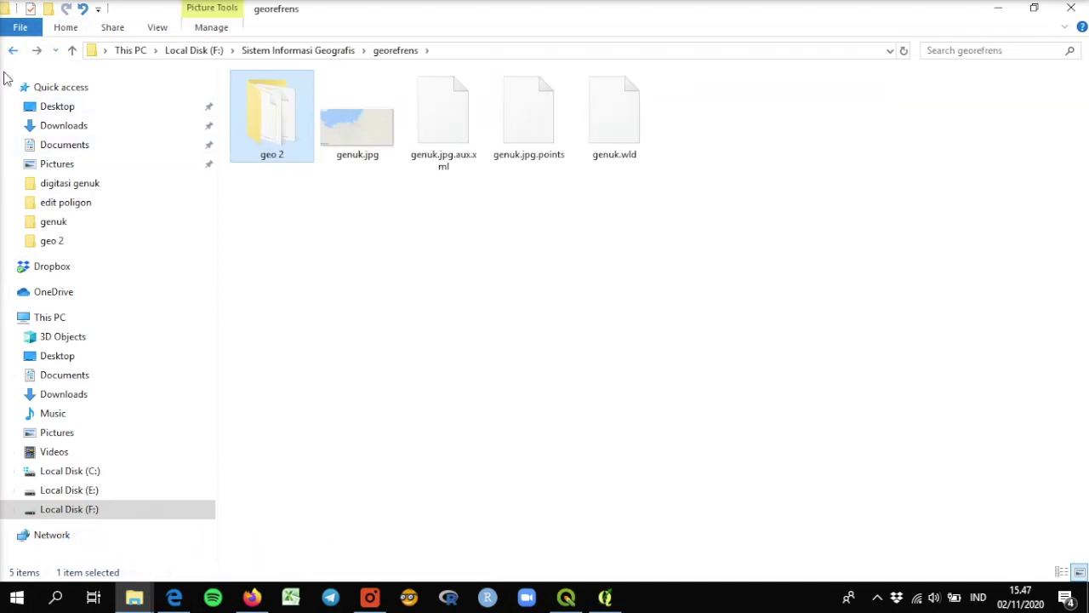
click(14, 51)
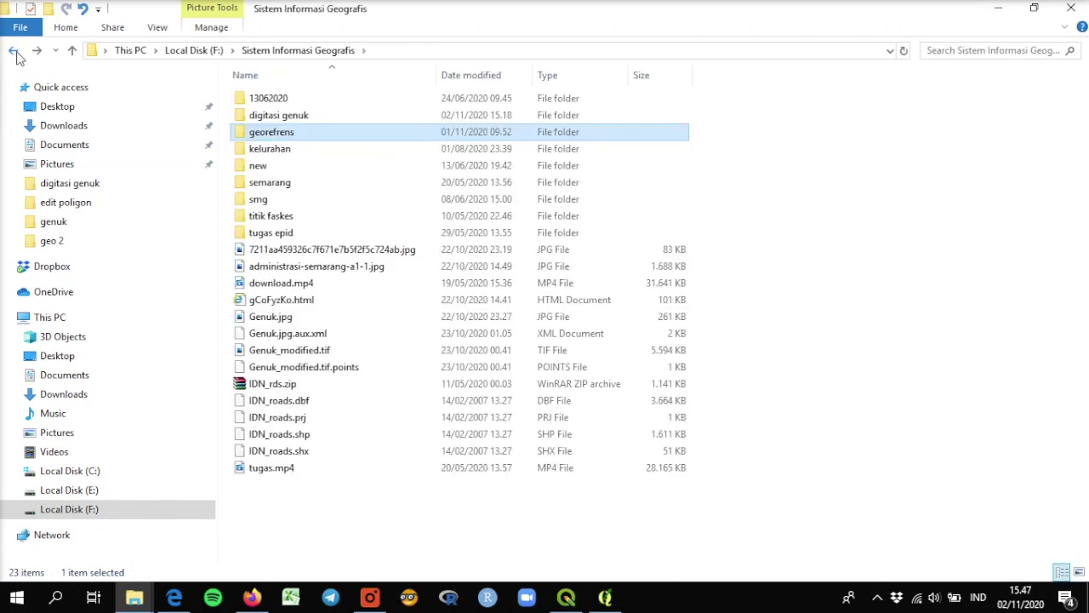
double_click(311, 115)
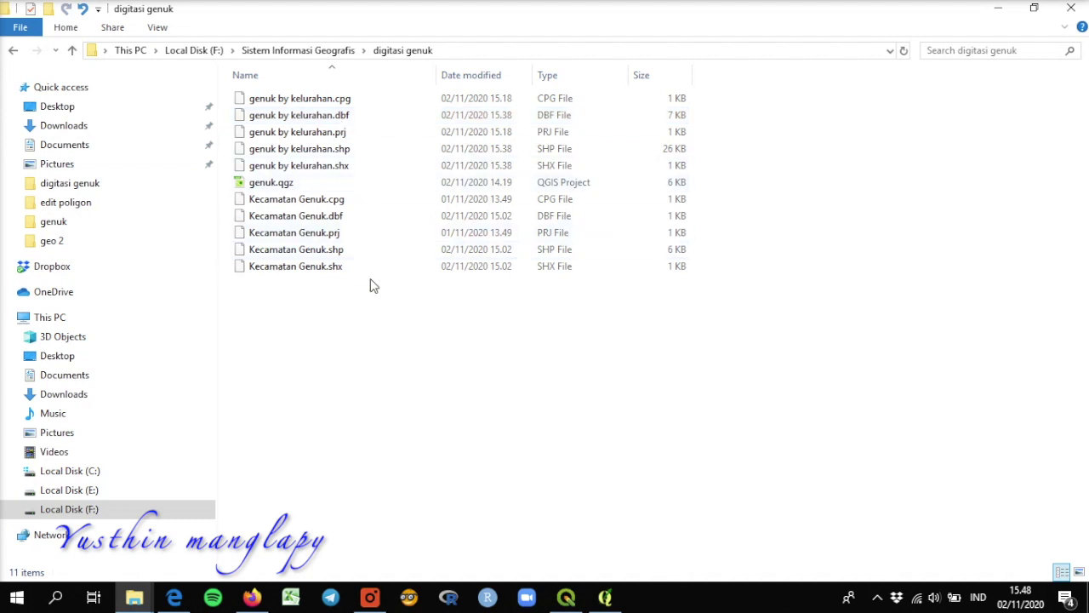
click(563, 599)
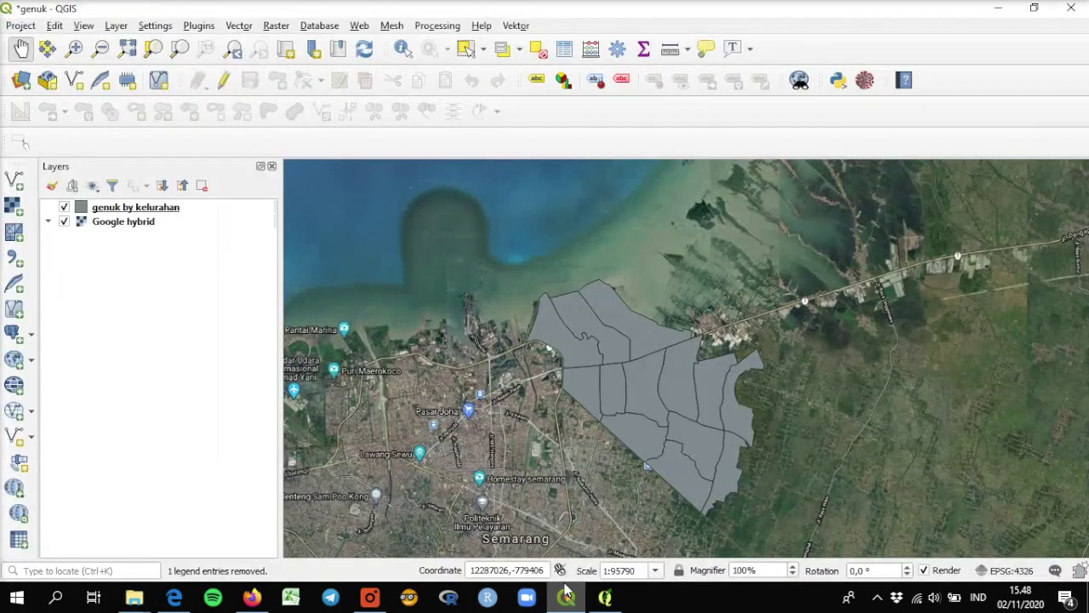